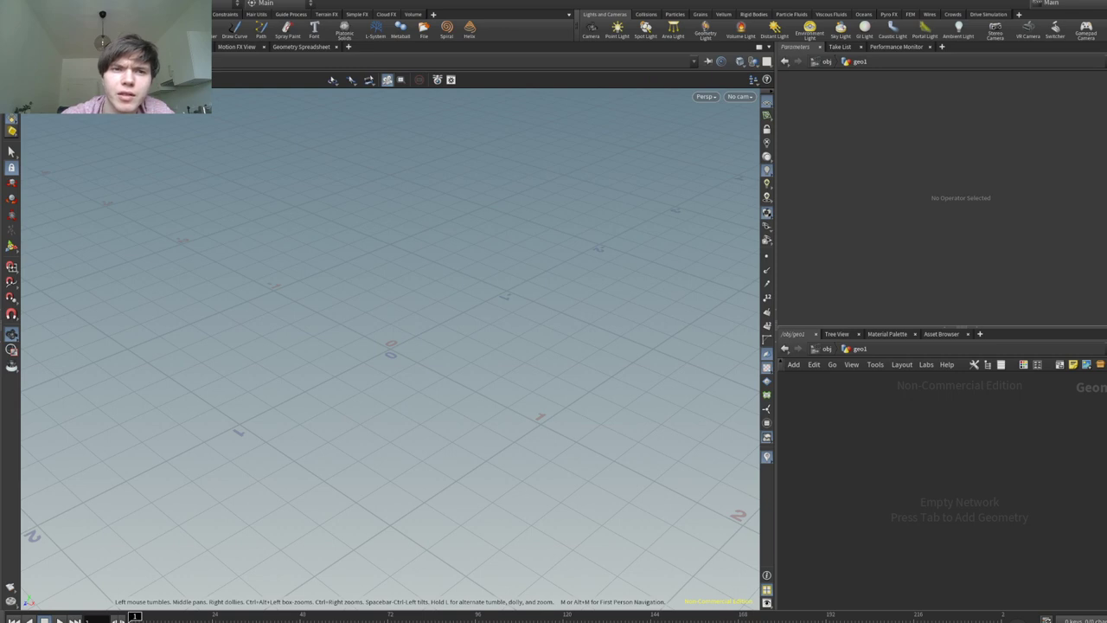
Step: Place a metaball near the grid origin, centered at about (-0.016, 0.096, -0.063), and set its weight to 7.39
left_click(401, 30)
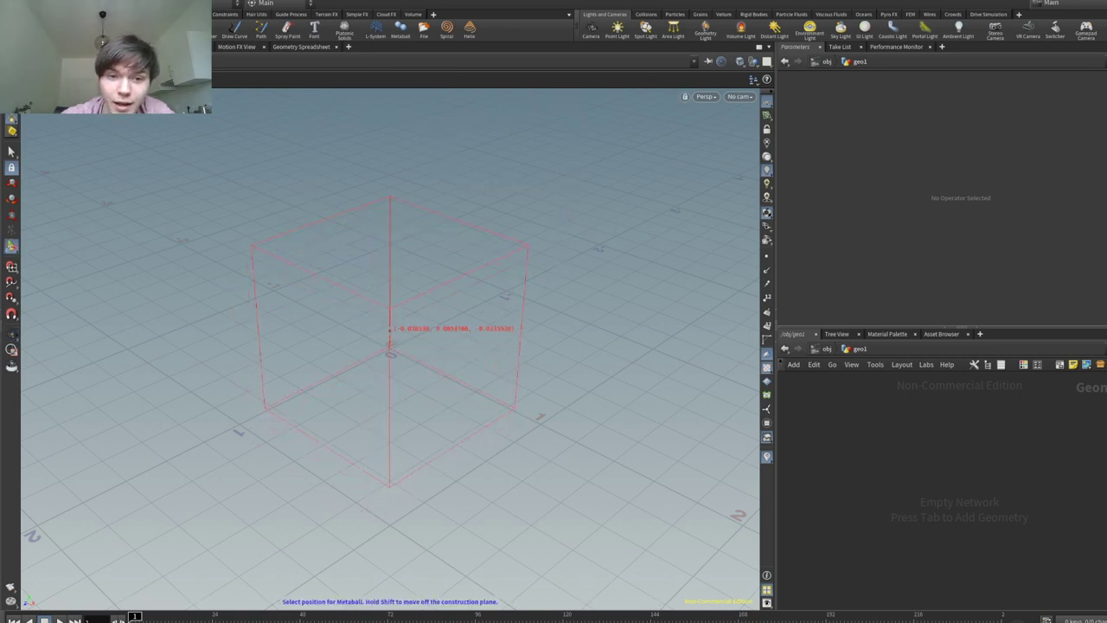
left_click(390, 328)
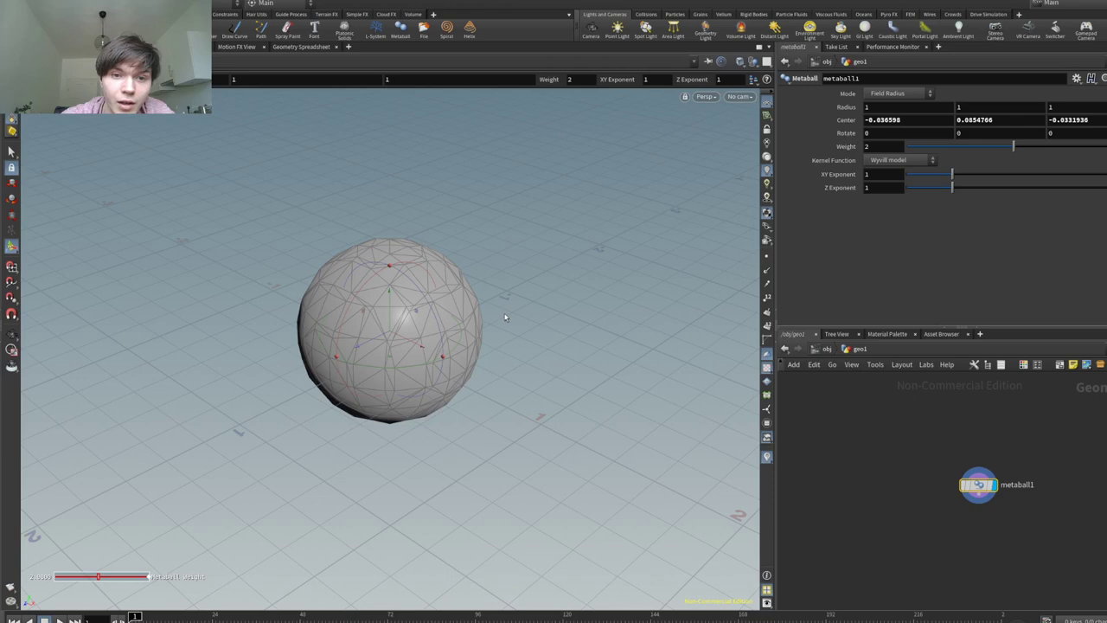
mouse_move(294, 357)
left_mouse_down()
mouse_move(304, 364)
mouse_move(300, 355)
left_mouse_up()
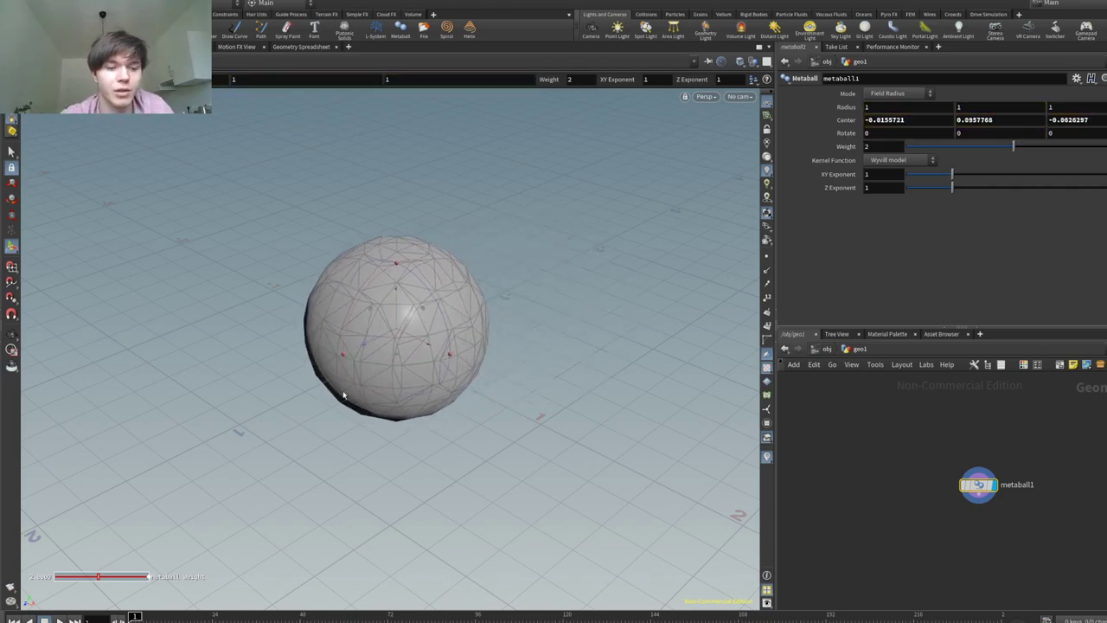
key("Escape")
left_click_drag(343, 388, 486, 321)
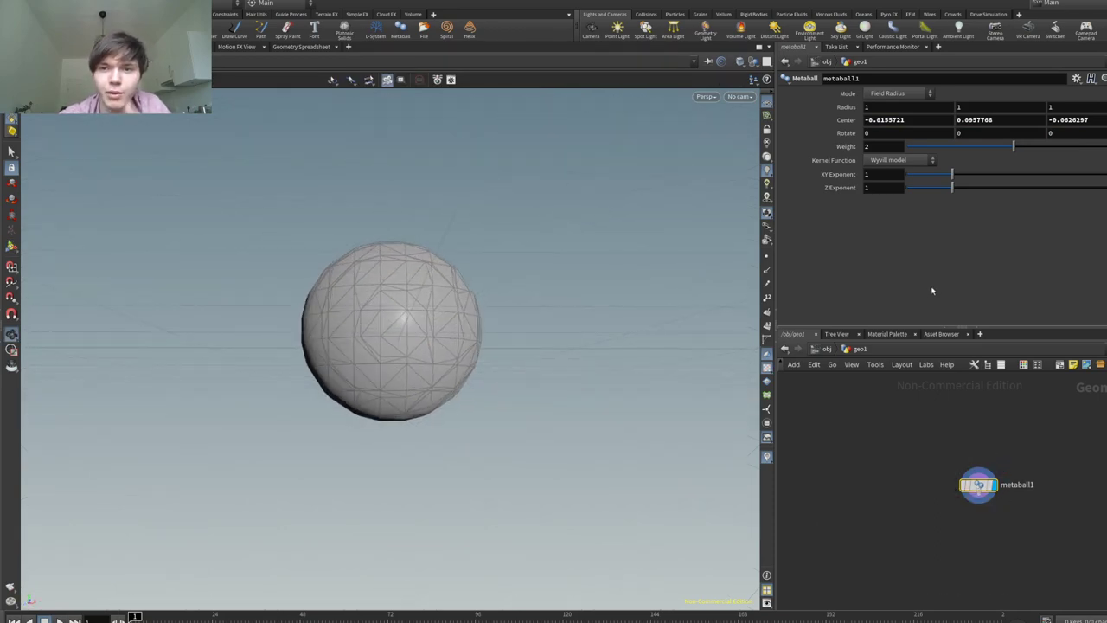
left_click_drag(1018, 149, 1092, 158)
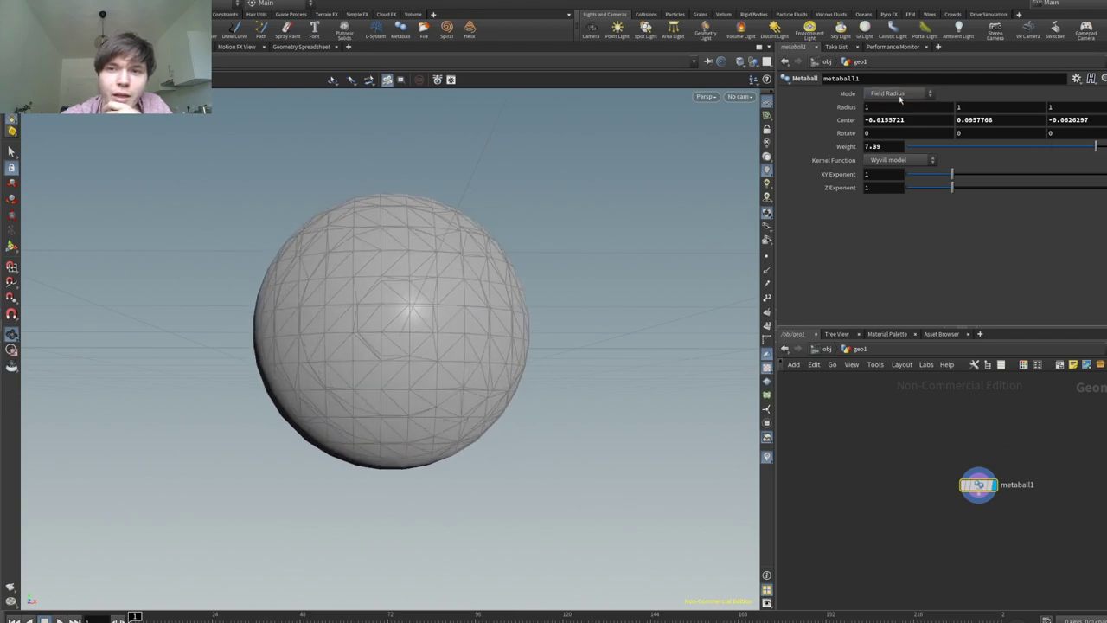
Step: Duplicate the metaball node beside the original and raise the copy's center Y to 1.39578
left_click_drag(981, 485, 932, 538, "alt")
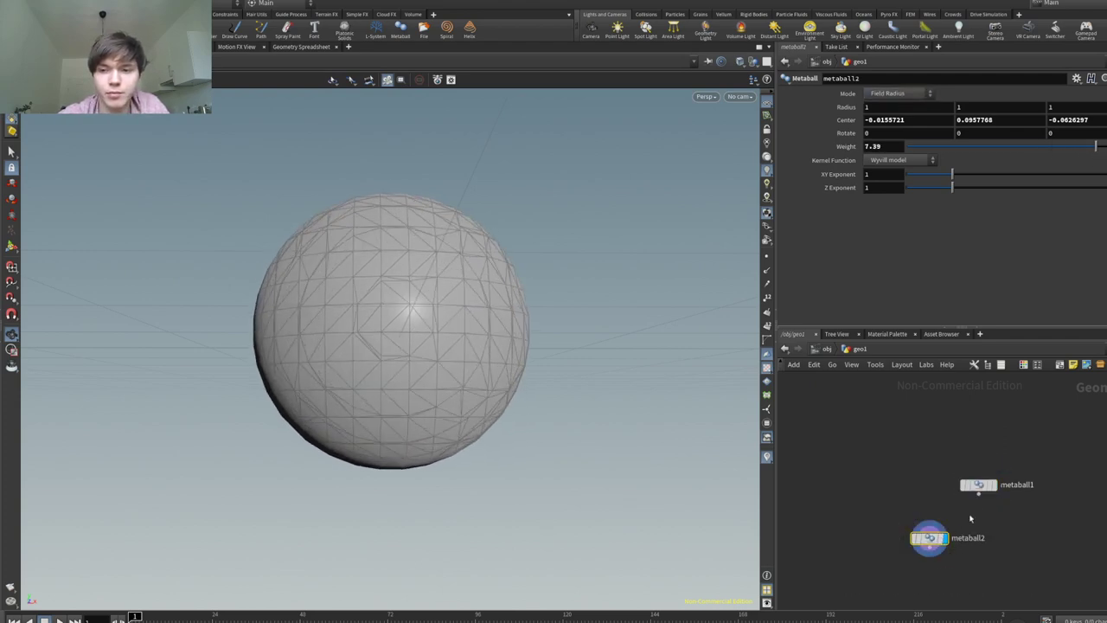
left_click_drag(973, 503, 910, 481)
left_click(981, 524)
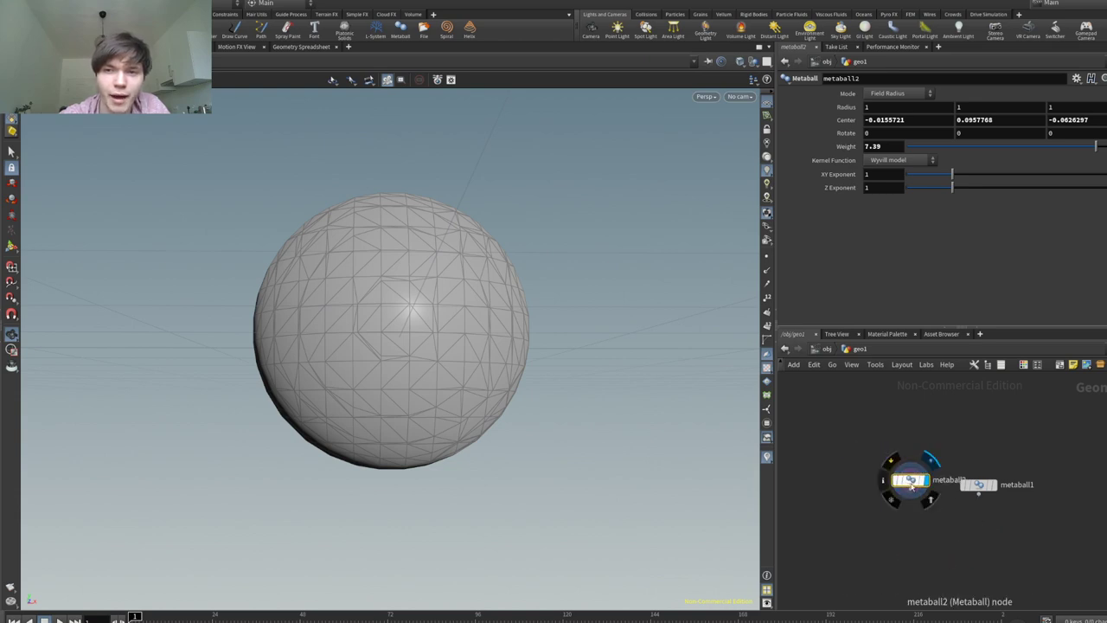
left_click_drag(580, 323, 521, 272)
scroll(1008, 120, "up", 7)
scroll(1008, 120, "down", 8)
scroll(1008, 120, "up", 14)
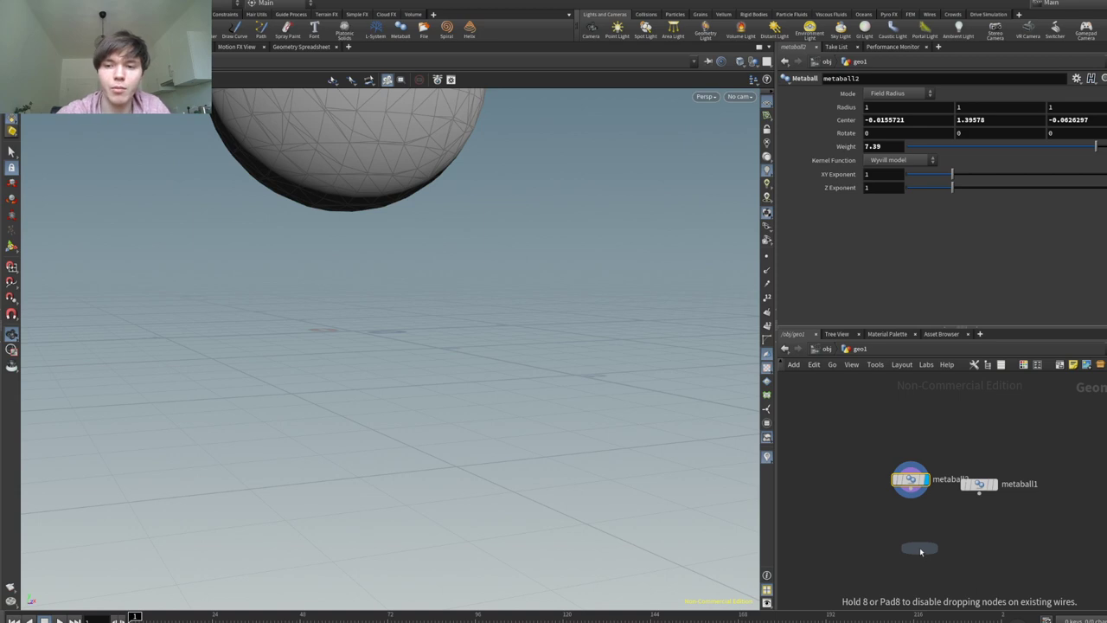
Step: Add a Merge node below the two metaballs, wire both into it and display the merged result
left_click(920, 550)
left_click_drag(979, 491, 919, 540)
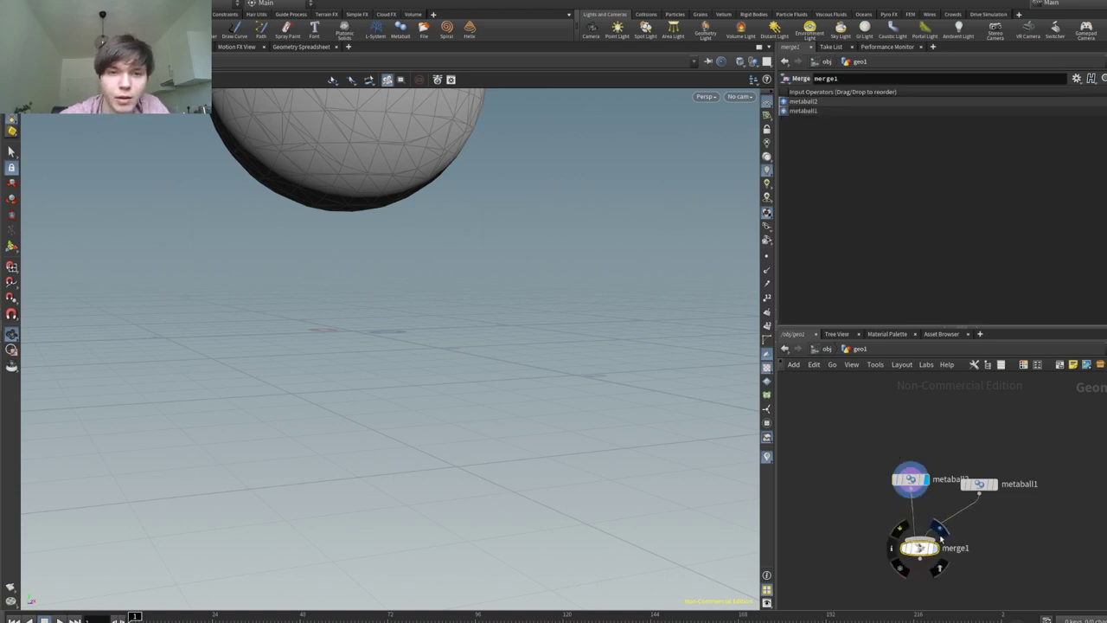
left_click(939, 530)
left_click_drag(421, 285, 419, 376)
Step: Lower the second metaball's center Y to 1.29578 and shift it sideways from the first metaball
left_click(908, 479)
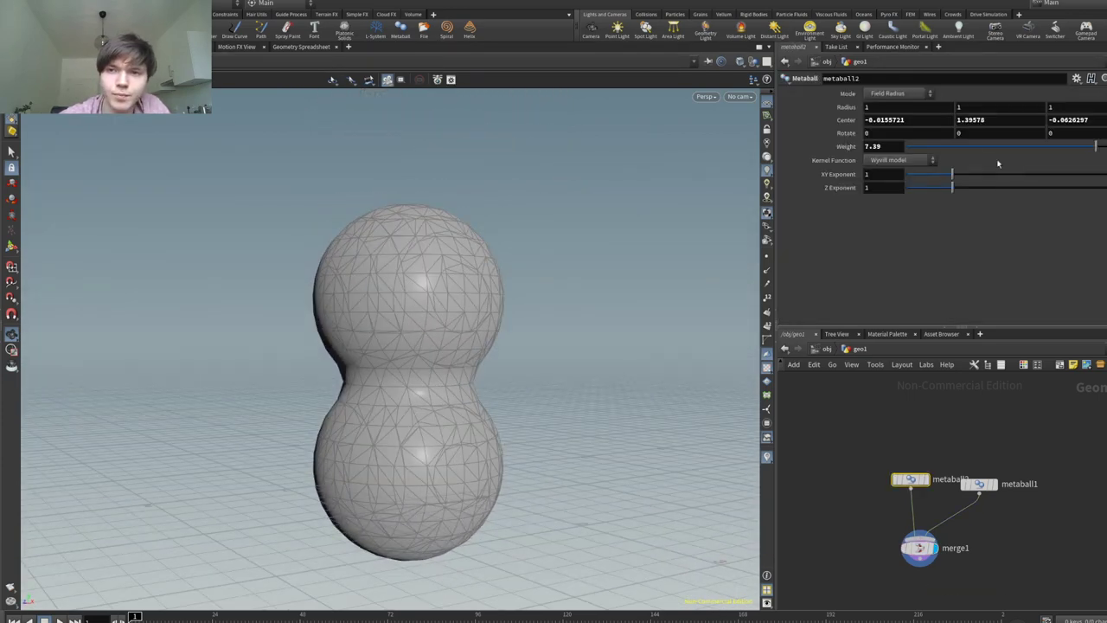
scroll(994, 120, "up", 7, "ctrl")
scroll(994, 120, "down", 8, "ctrl")
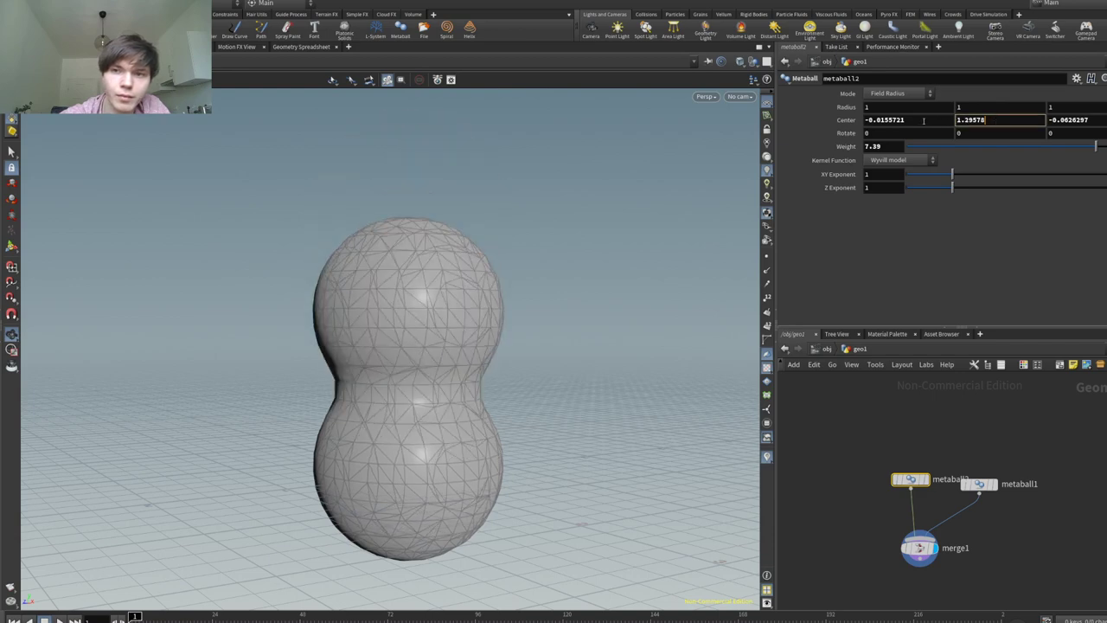
scroll(924, 121, "up", 5, "ctrl")
scroll(924, 121, "up", 5, "ctrl")
scroll(924, 121, "down", 4, "ctrl")
left_click_drag(381, 282, 459, 293)
Step: Duplicate the first metaball, wire the copy into the merge, and set its center to 1.09578 in Y and 0.63737 in Z
left_click(978, 484)
left_click_drag(980, 489, 920, 553, "alt")
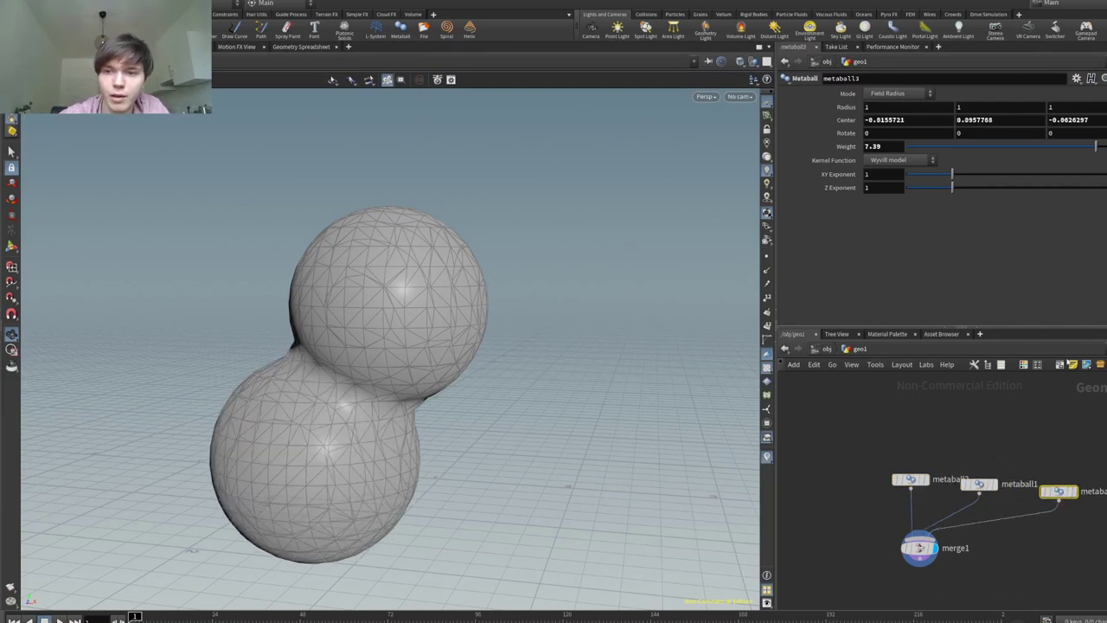
middle_click_drag(983, 130, 988, 121)
middle_click_drag(1064, 119, 1066, 119)
left_click_drag(618, 312, 697, 305, "alt")
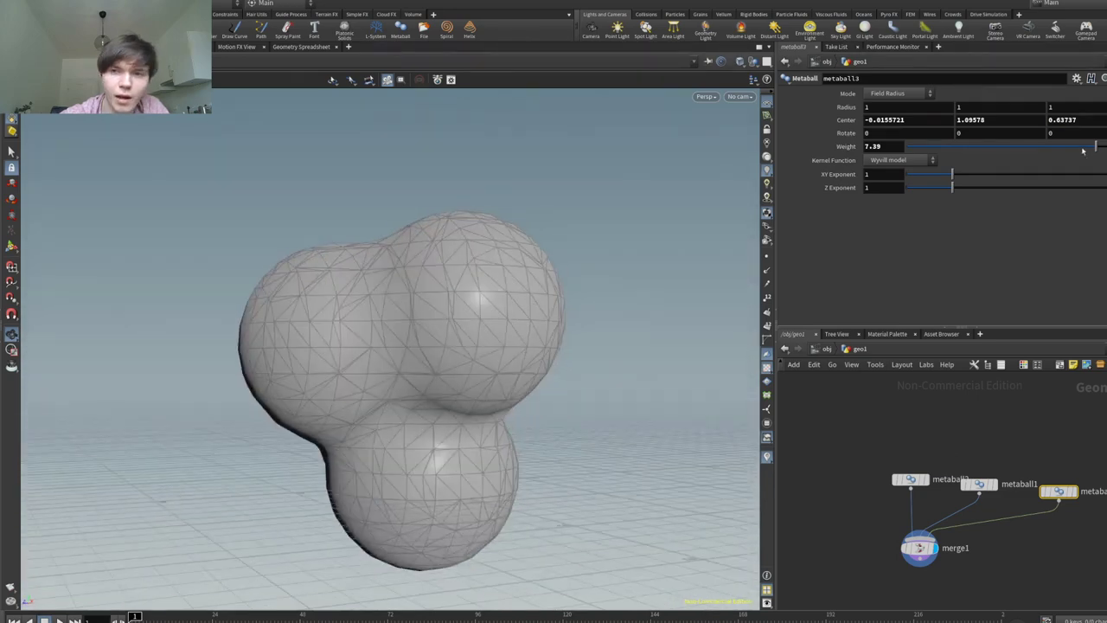
Step: Set the third metaball's weight to 10 and flatten it with an X radius of 0.3
left_click_drag(941, 147, 1098, 147)
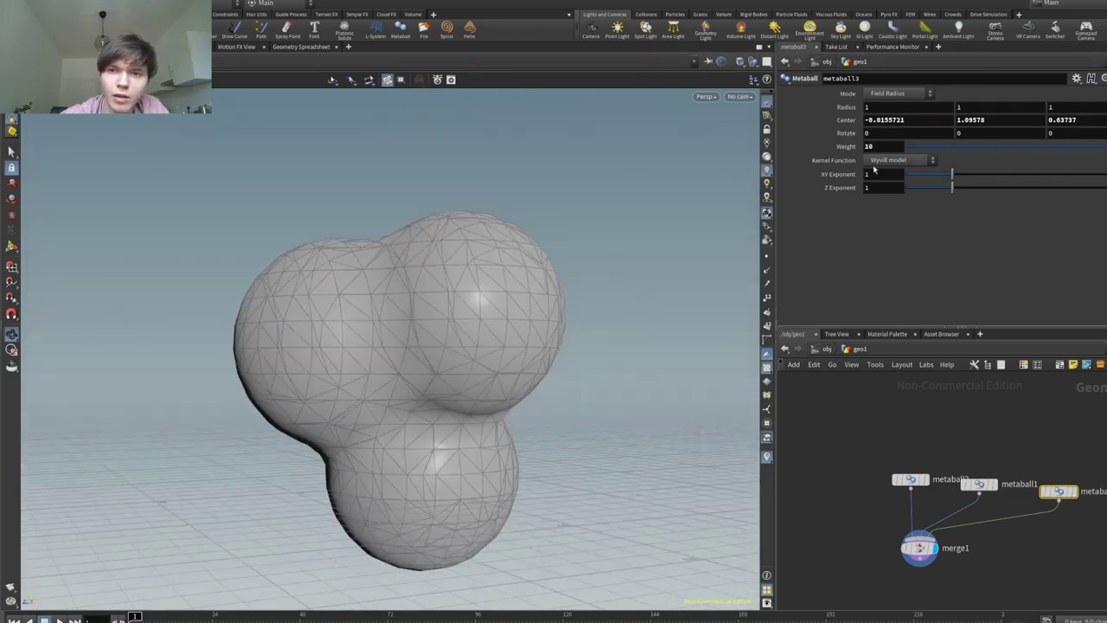
type("0.3")
key("Return")
left_click_drag(346, 226, 635, 234)
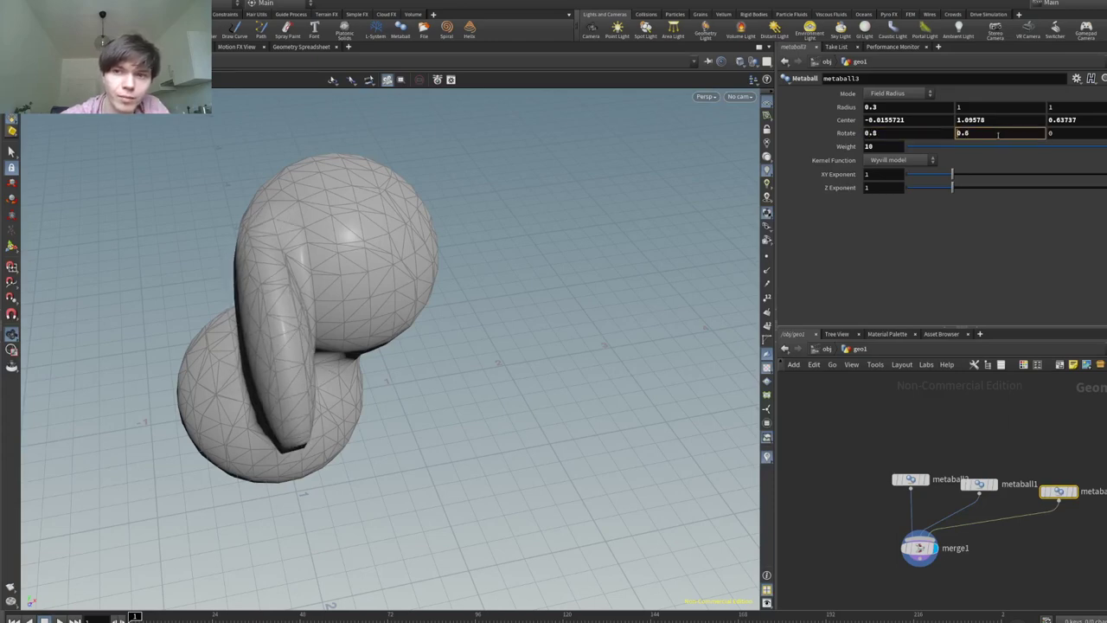
Step: Set the flattened third metaball's Y rotation to 90 and check its shape from several angles
left_click(957, 135)
type("90")
key("Return")
left_click_drag(459, 321, 424, 331)
middle_click_drag(425, 331, 563, 284)
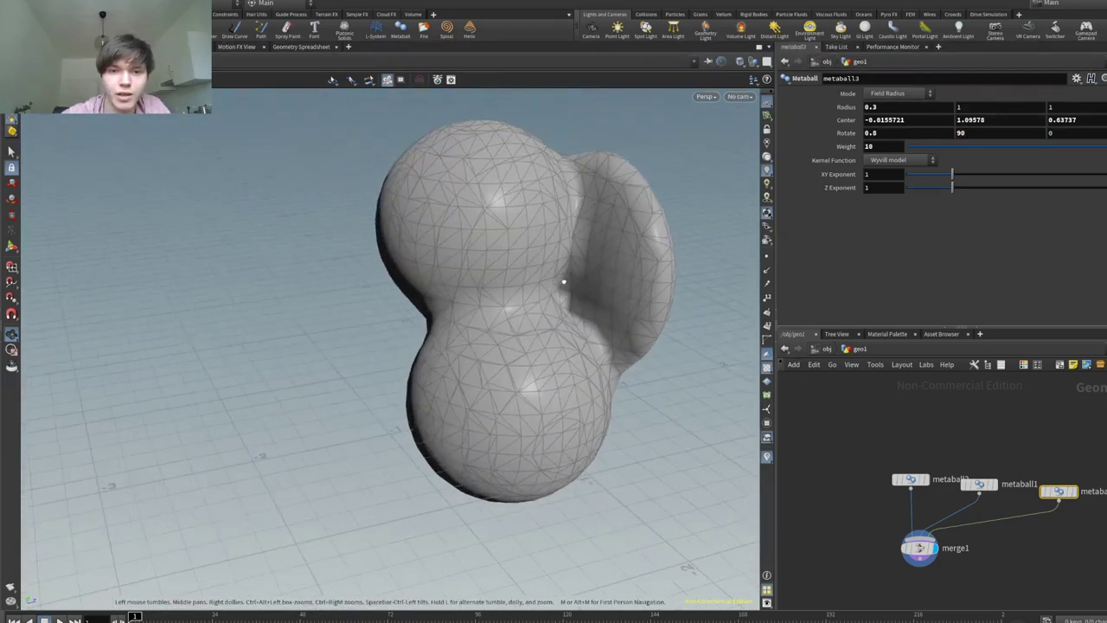
left_click_drag(563, 284, 588, 217)
middle_click_drag(588, 217, 501, 229)
Step: Add a Pyro Solver node and a Pyro Source node, and wire the merge into the pyro source's first input
middle_click_drag(990, 603, 1000, 519)
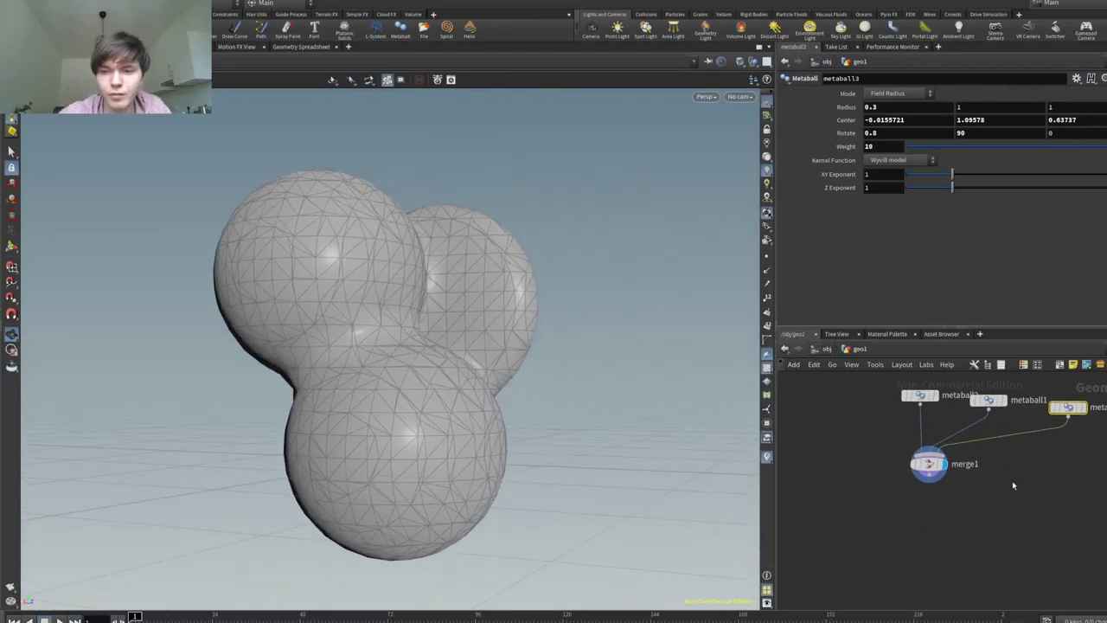
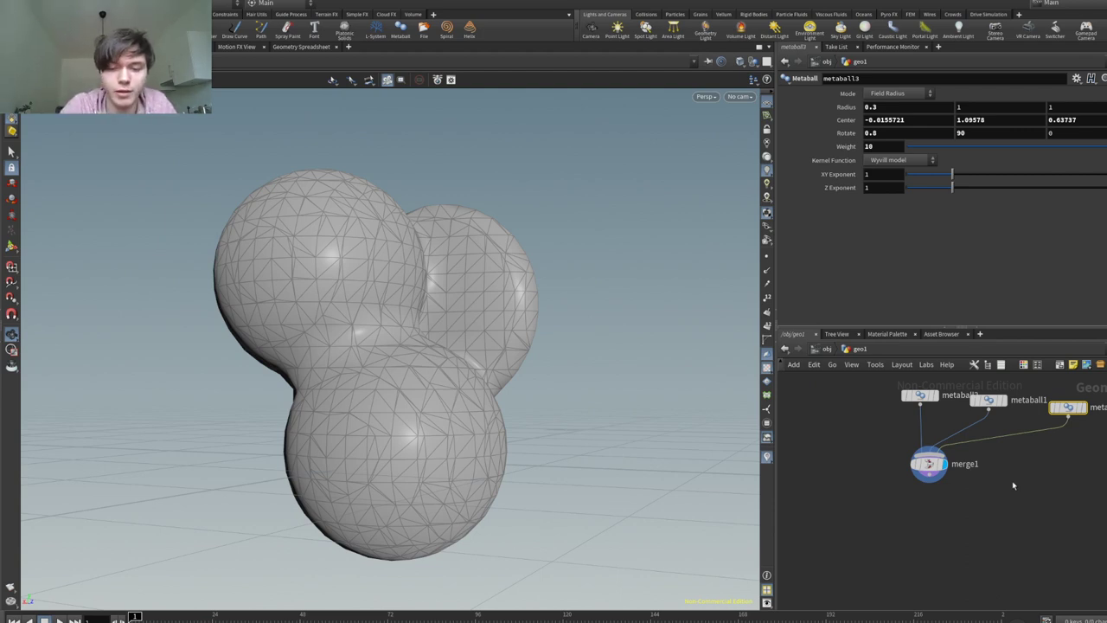
key("Return")
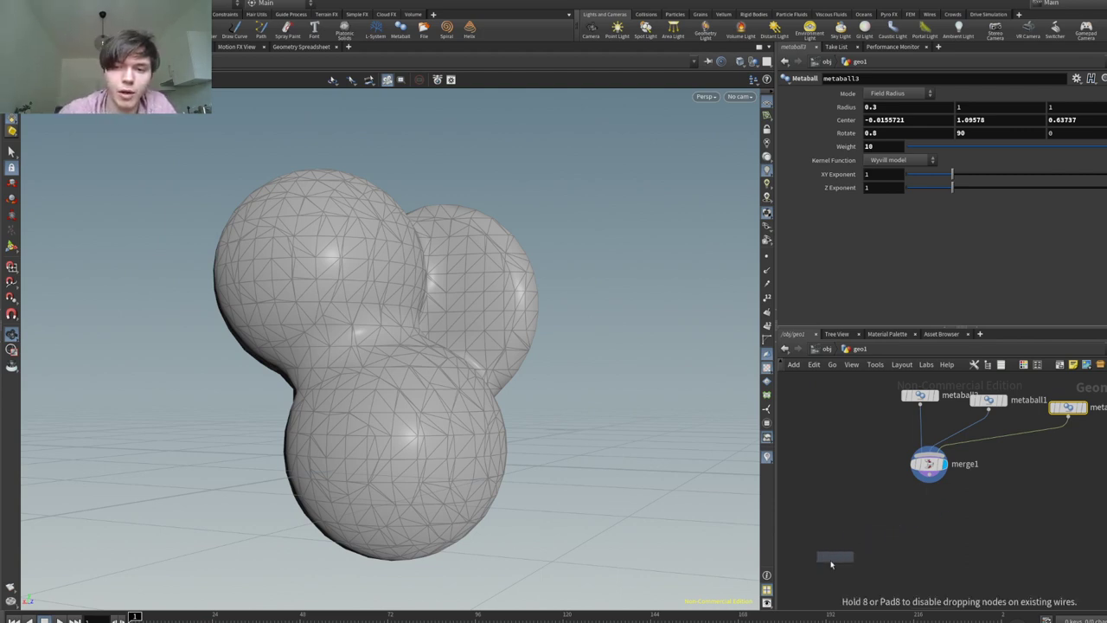
left_click(1043, 496)
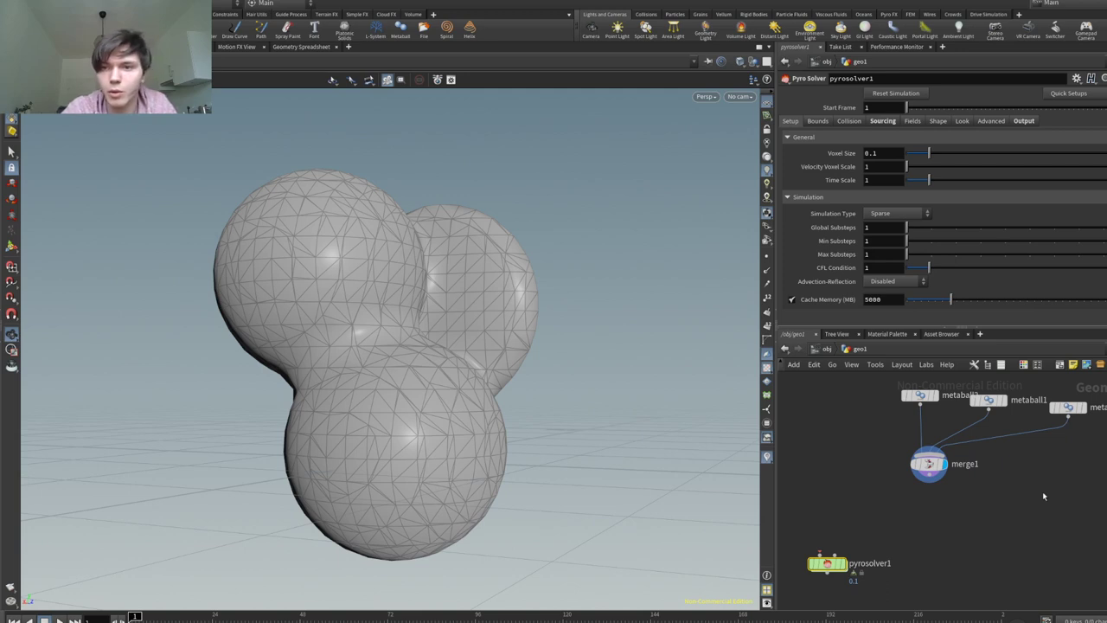
key("Return")
left_click(977, 505)
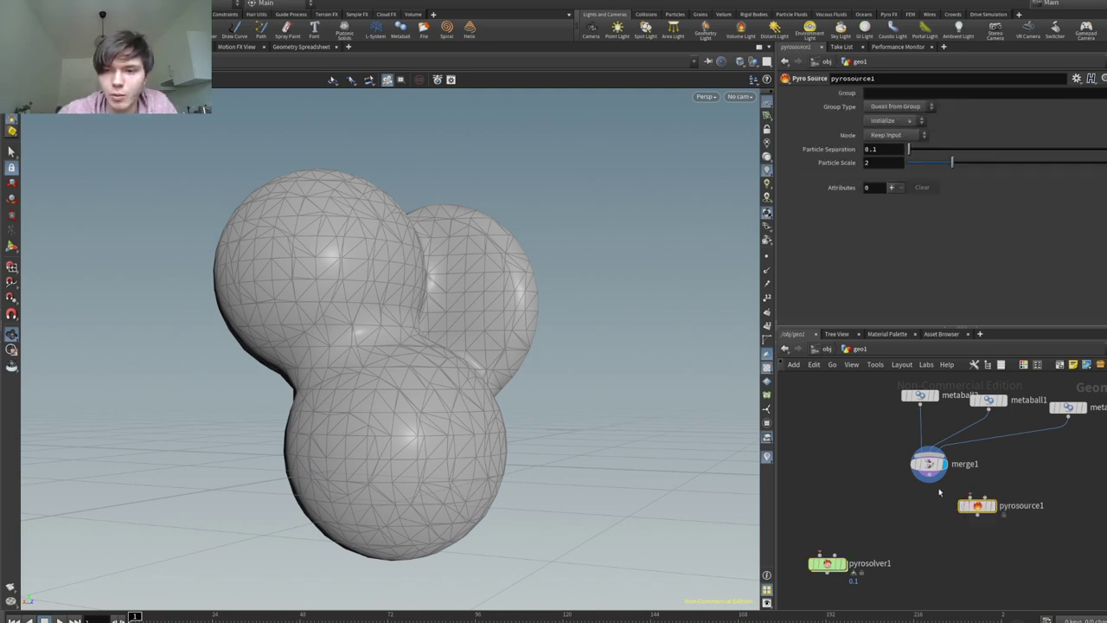
left_click_drag(929, 474, 944, 512)
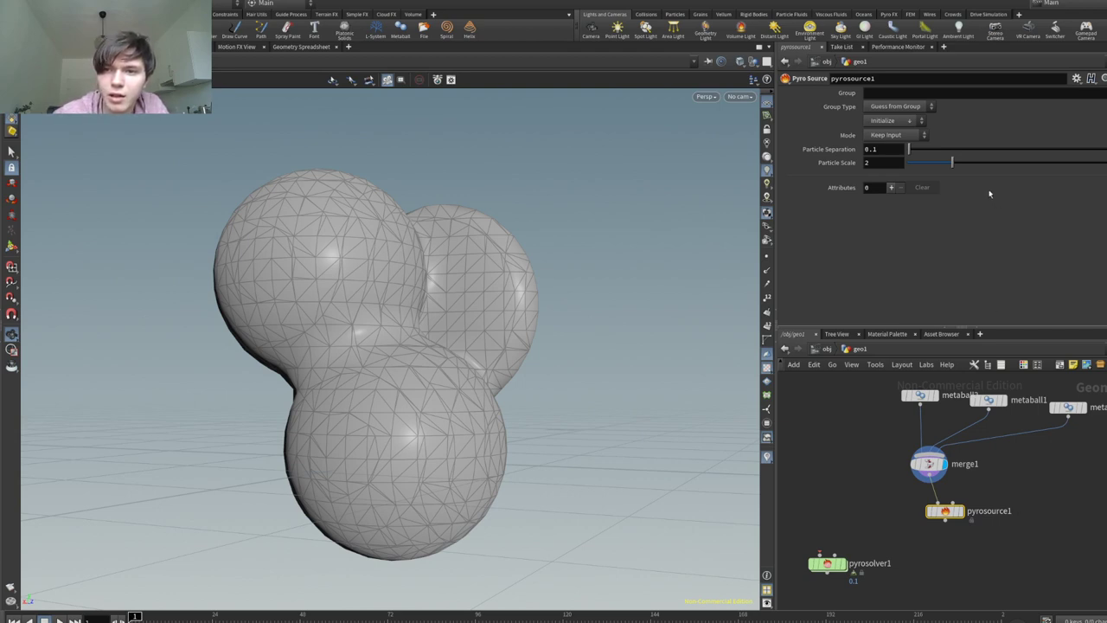
Step: Wire a Volume Rasterize Attributes node between the pyro source and the pyro solver, and display the solver
left_click(964, 553)
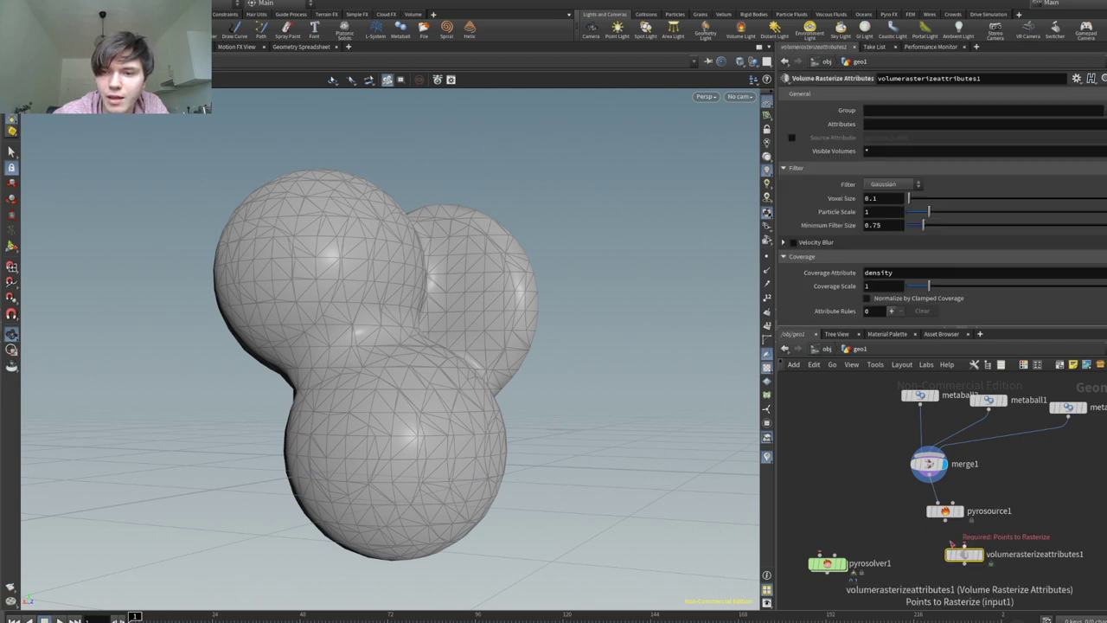
middle_click_drag(950, 554, 931, 490)
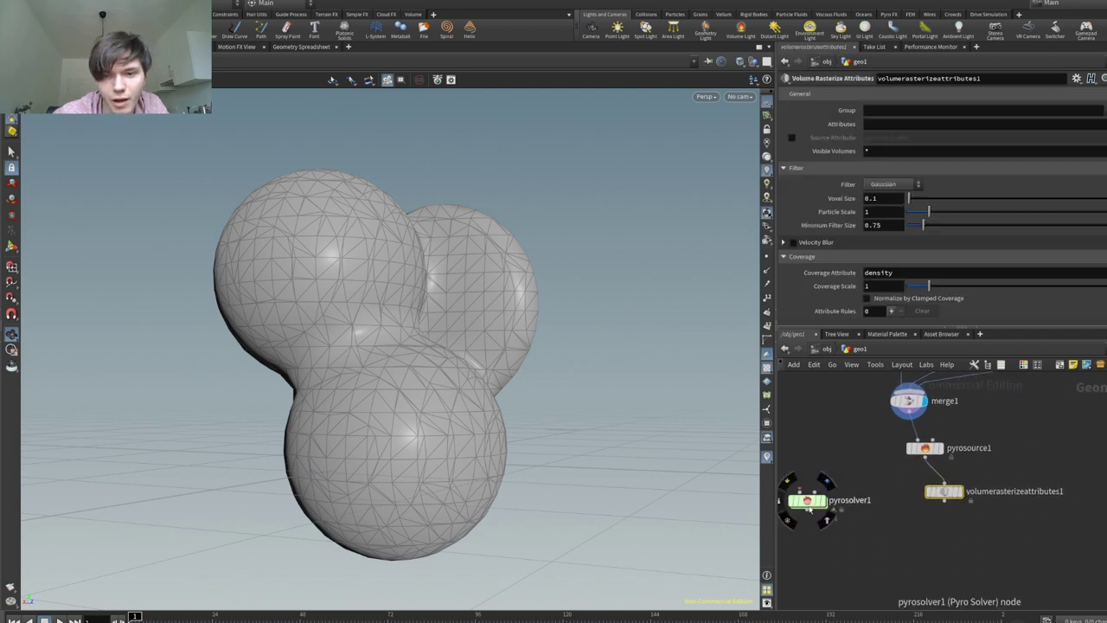
left_click_drag(811, 500, 880, 550)
left_click_drag(942, 500, 882, 543)
key("r")
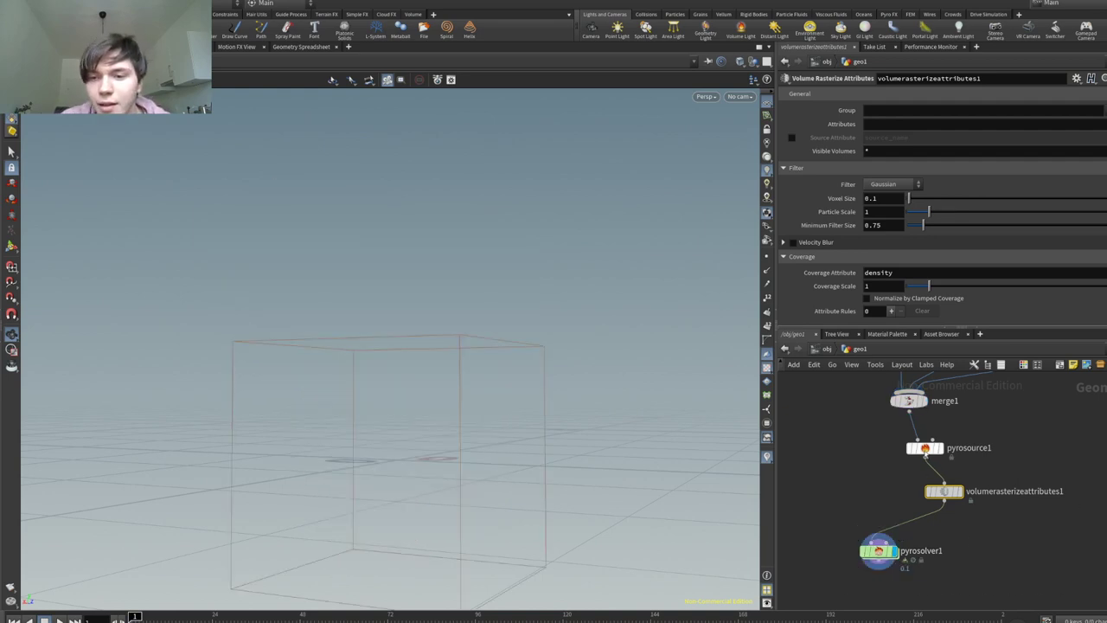
left_click(908, 412)
left_click(936, 441)
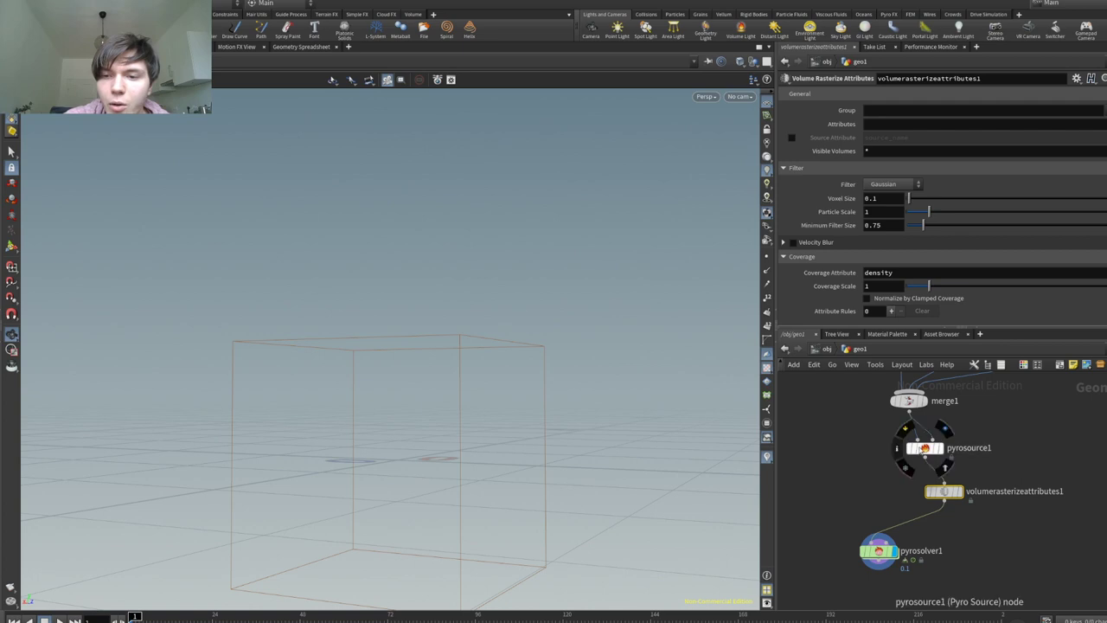
scroll(952, 444, "up", 3)
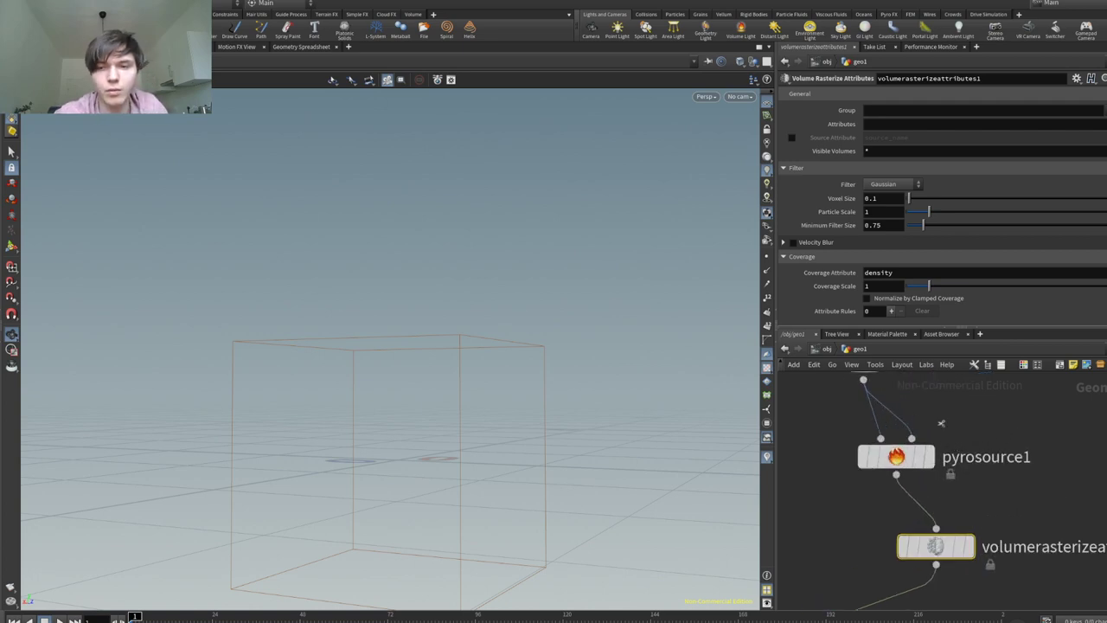
Step: Add six attributes to the pyro source from its initialize presets, including density, temperature and burn
left_click(895, 457)
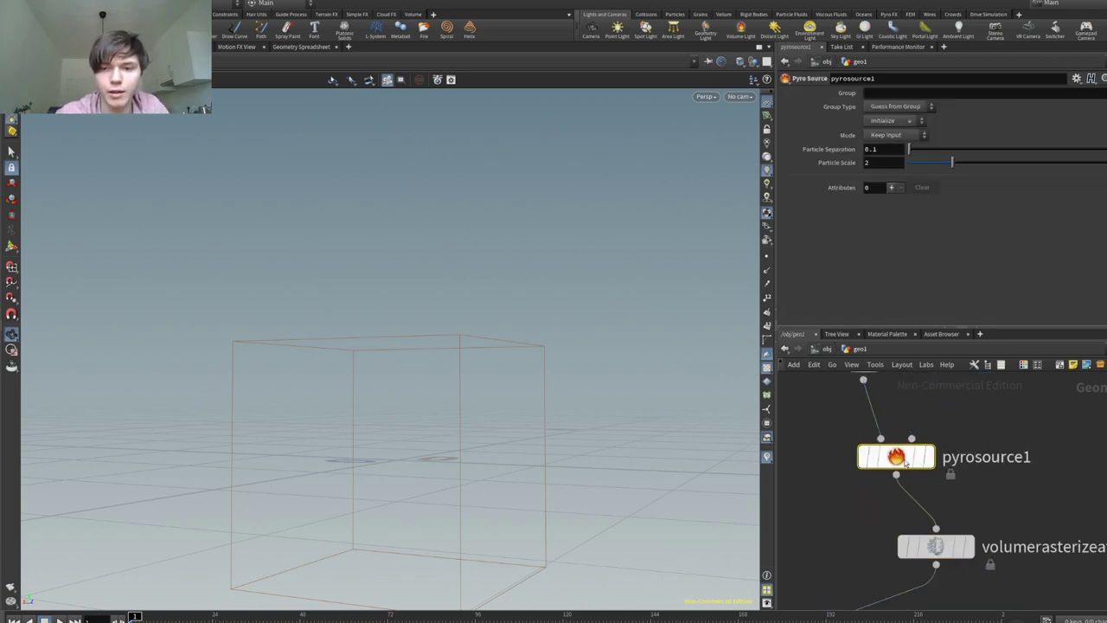
left_click(911, 123)
left_click(902, 154)
left_click(903, 126)
left_click(905, 122)
left_click(902, 121)
left_click(903, 128)
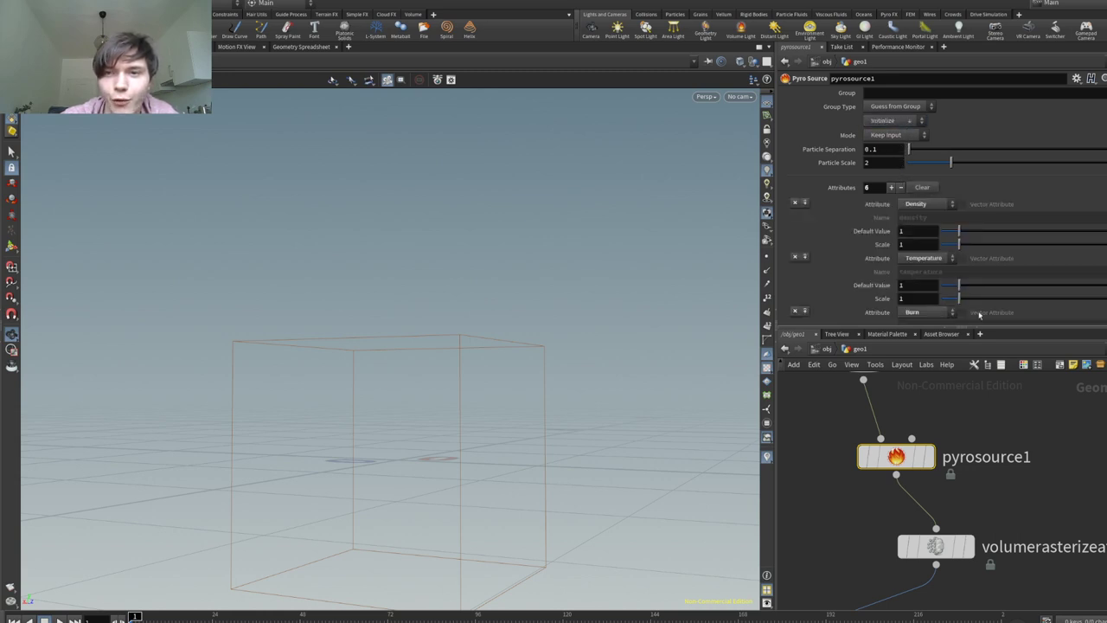
Step: Select the pyro solver and play its simulation along the timeline
left_click(936, 543)
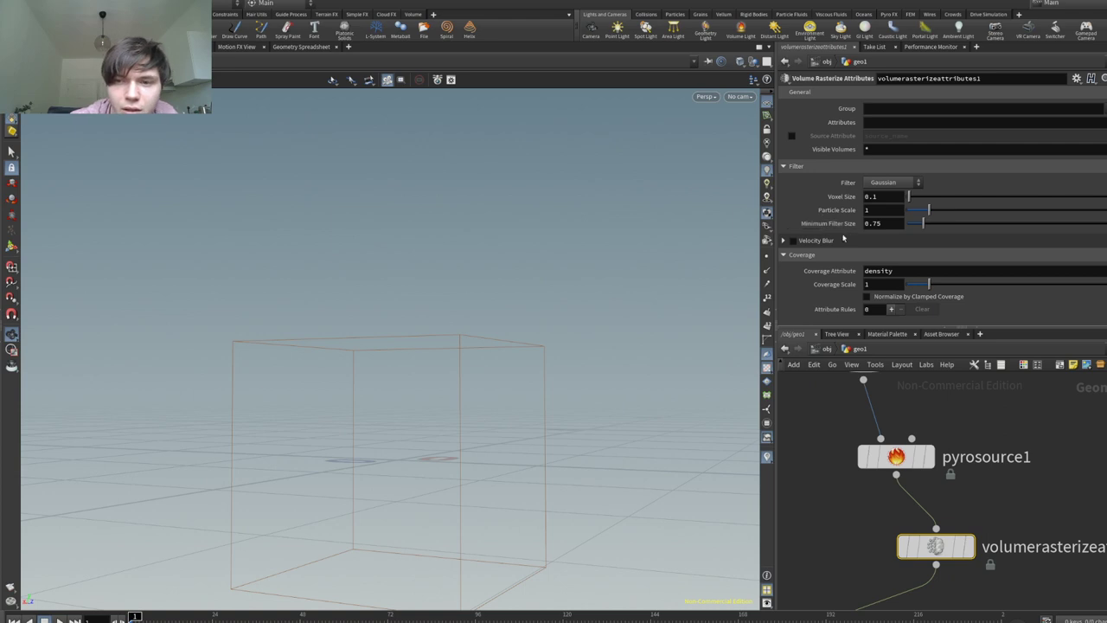
key("h")
left_click(875, 543)
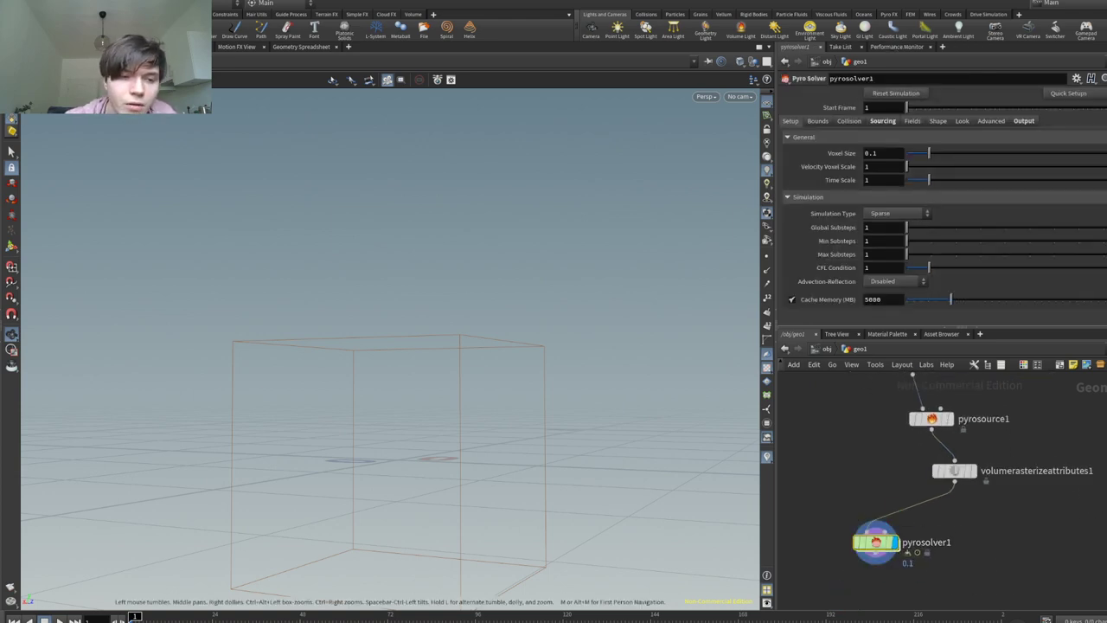
left_click(59, 620)
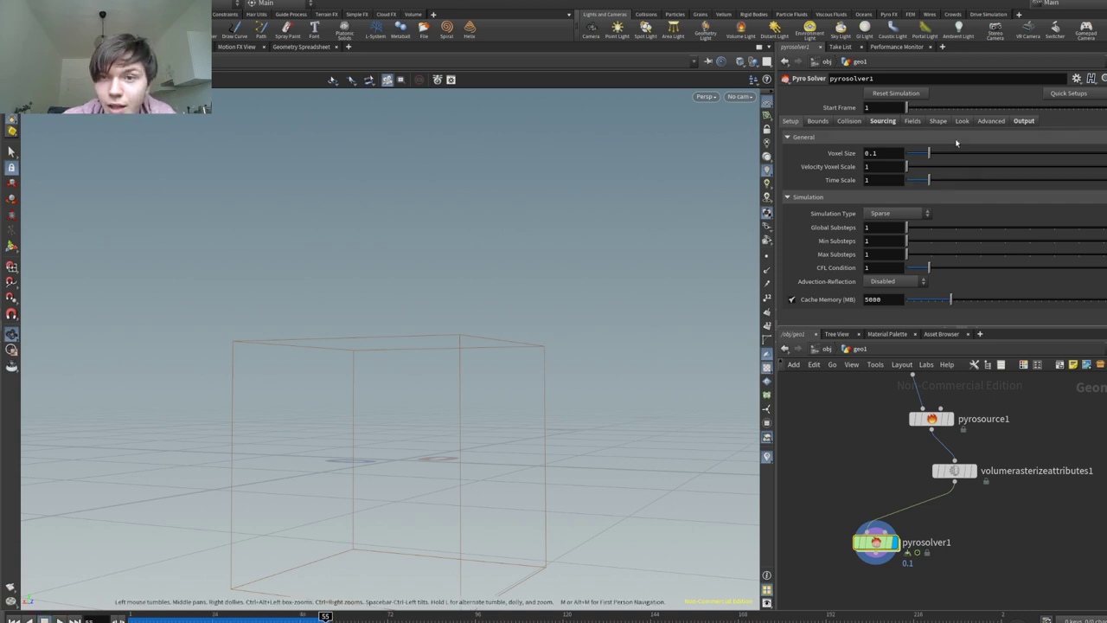
Step: Examine the pyro solver's bounds, collision and sourcing settings and the Volume Rasterize Attributes node's parameters
left_click(817, 121)
left_click(849, 121)
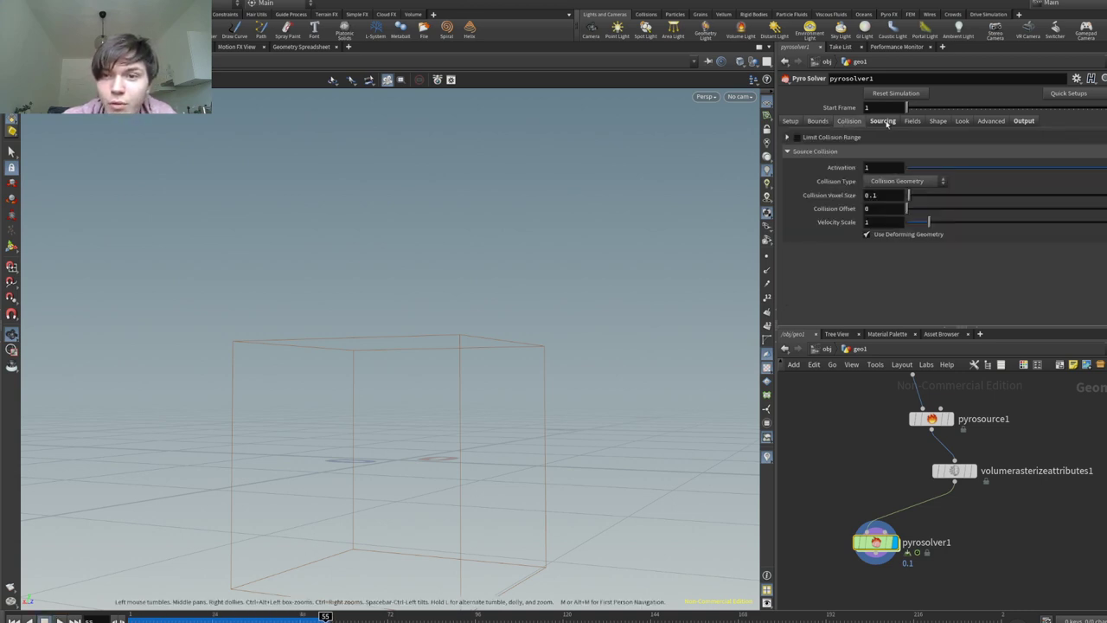
left_click(887, 124)
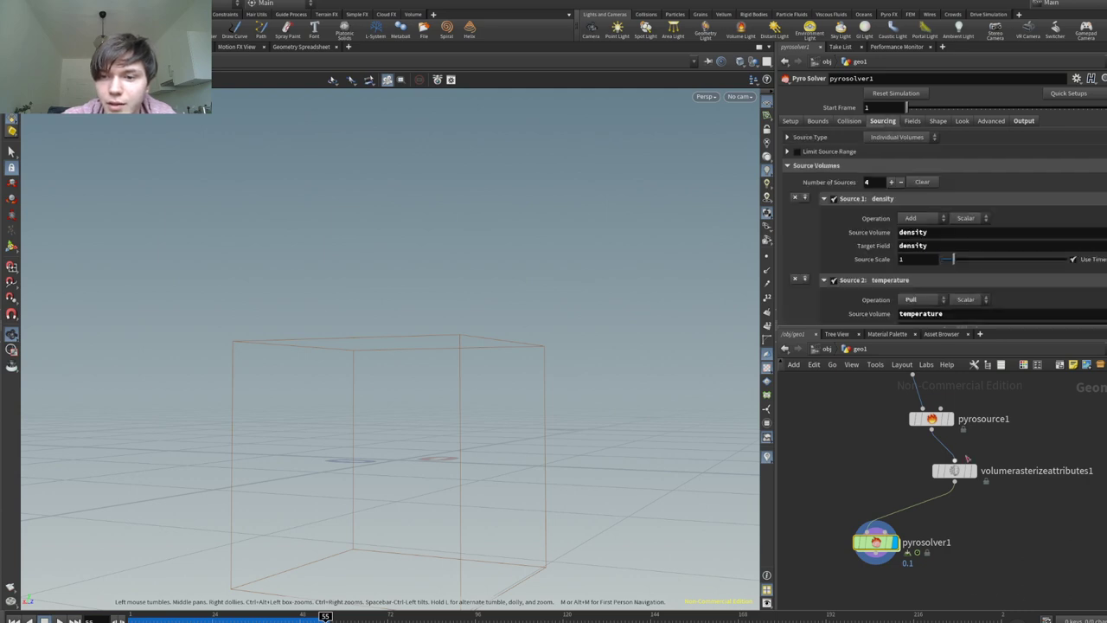
left_click(954, 470)
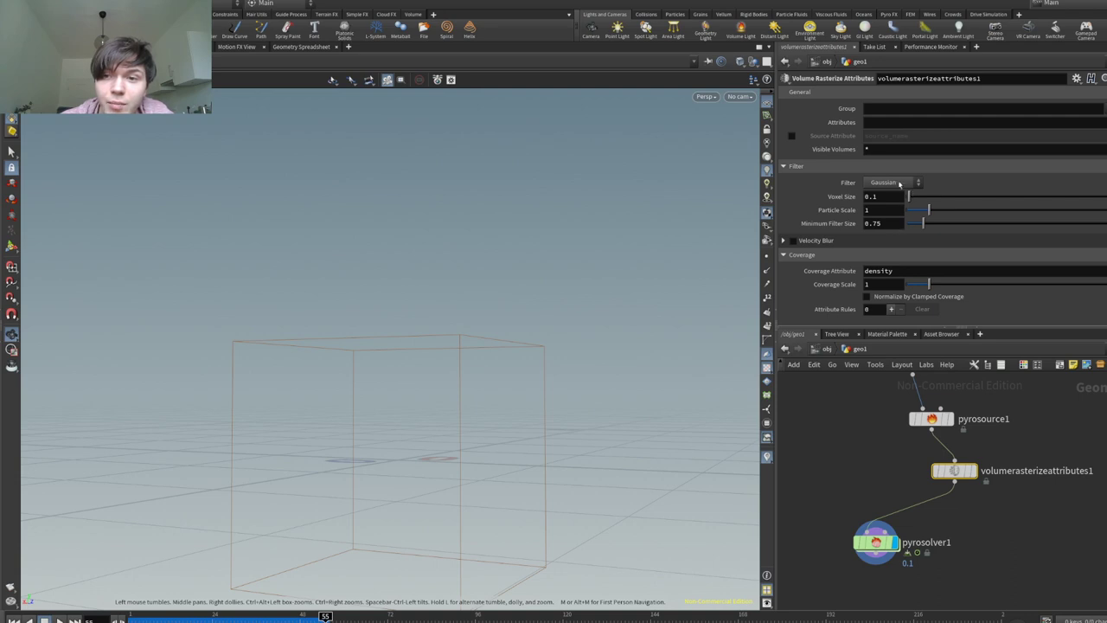
Step: Place a Volume Rasterize node beside the network and undo its placement
left_click(1070, 447)
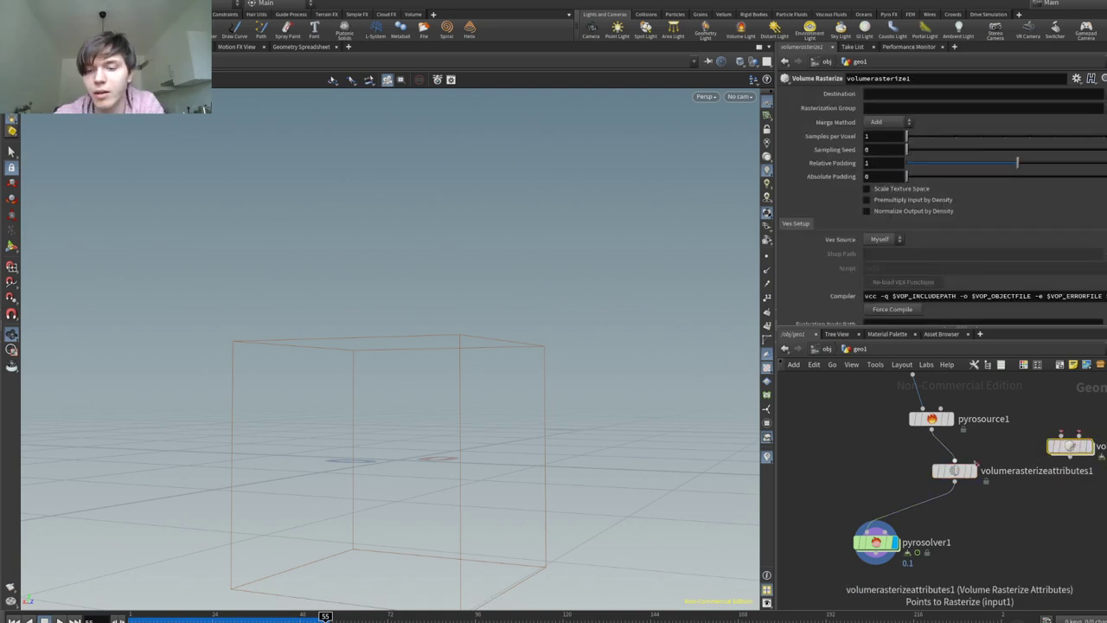
key("ctrl+z")
Step: Display the Volume Rasterize Attributes node and set its attributes to Cd, density, burn, temperature and pscale, checking them against the pyro source
left_click(931, 418)
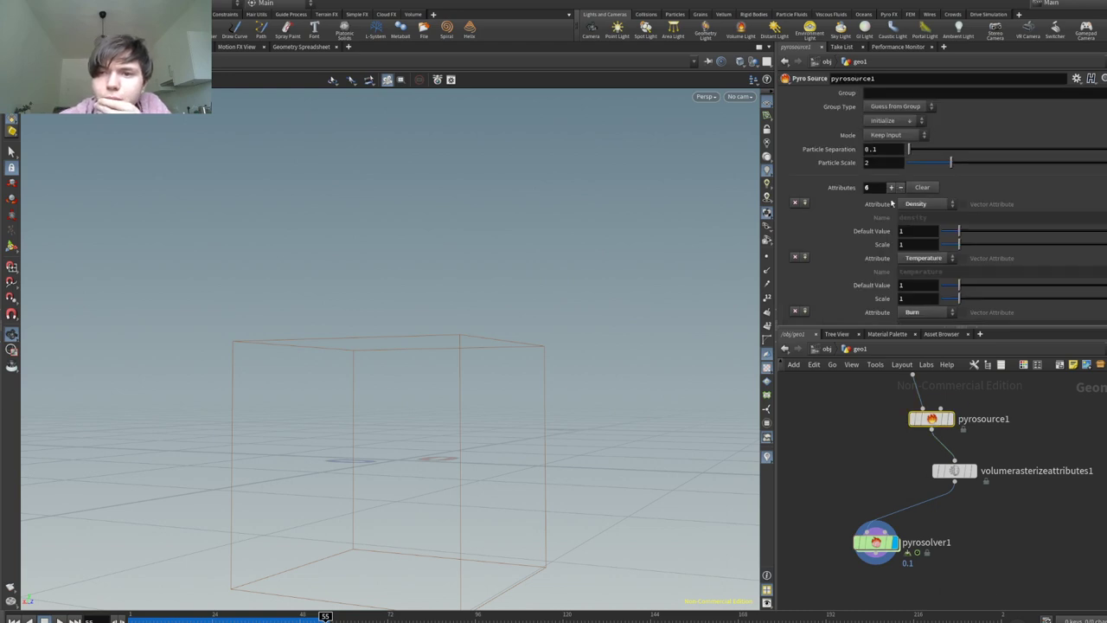
scroll(858, 251, "down", 3)
scroll(858, 251, "down", 5)
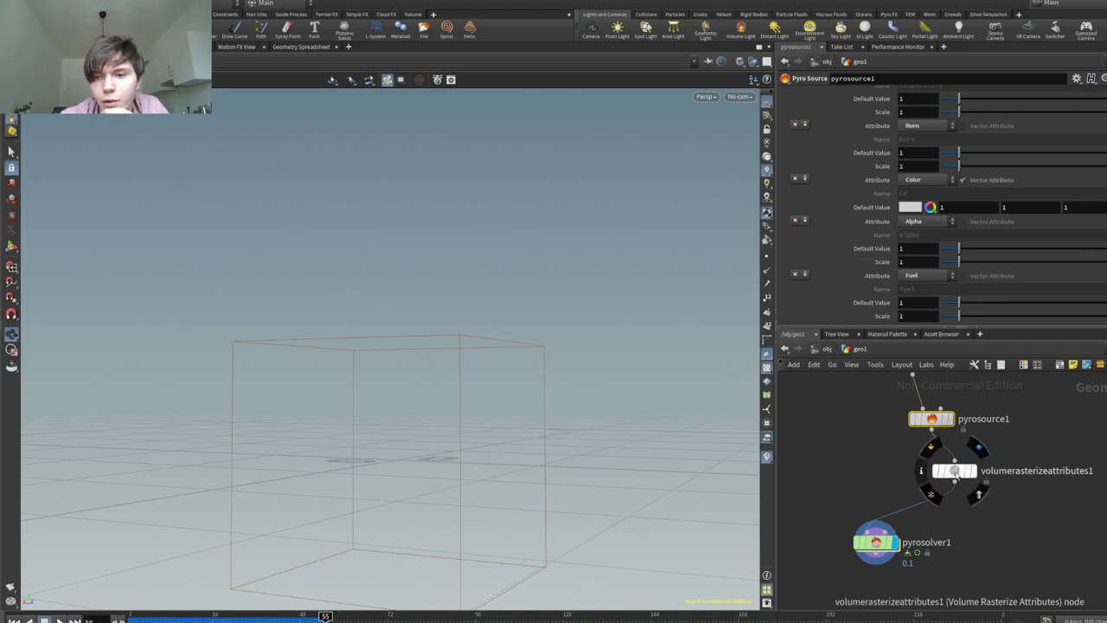
left_click(971, 471)
left_click(954, 470)
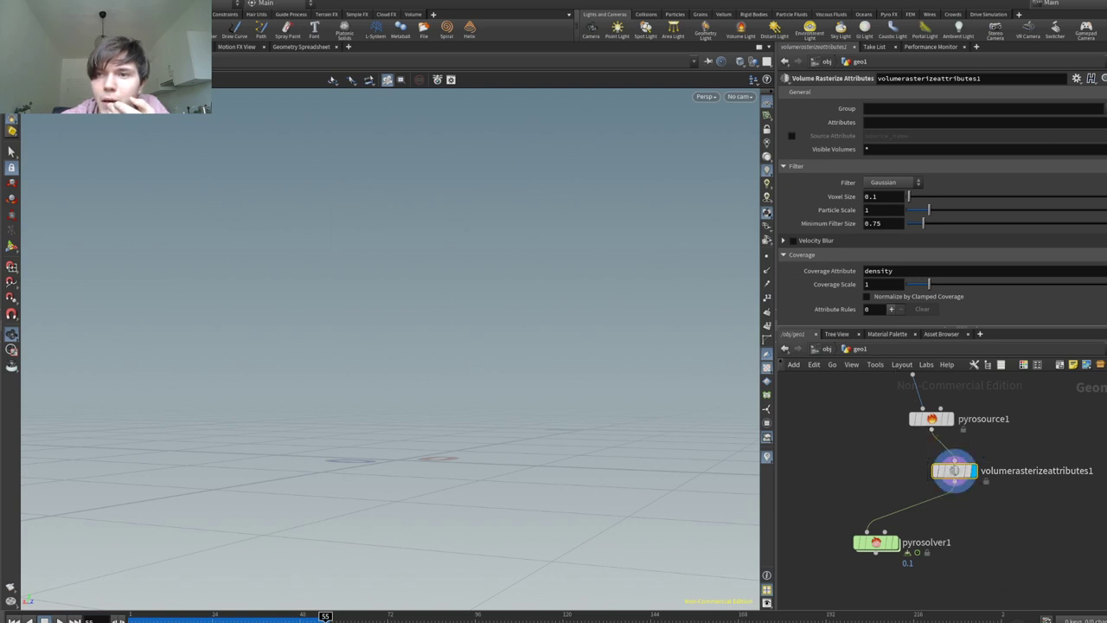
left_click(1096, 136)
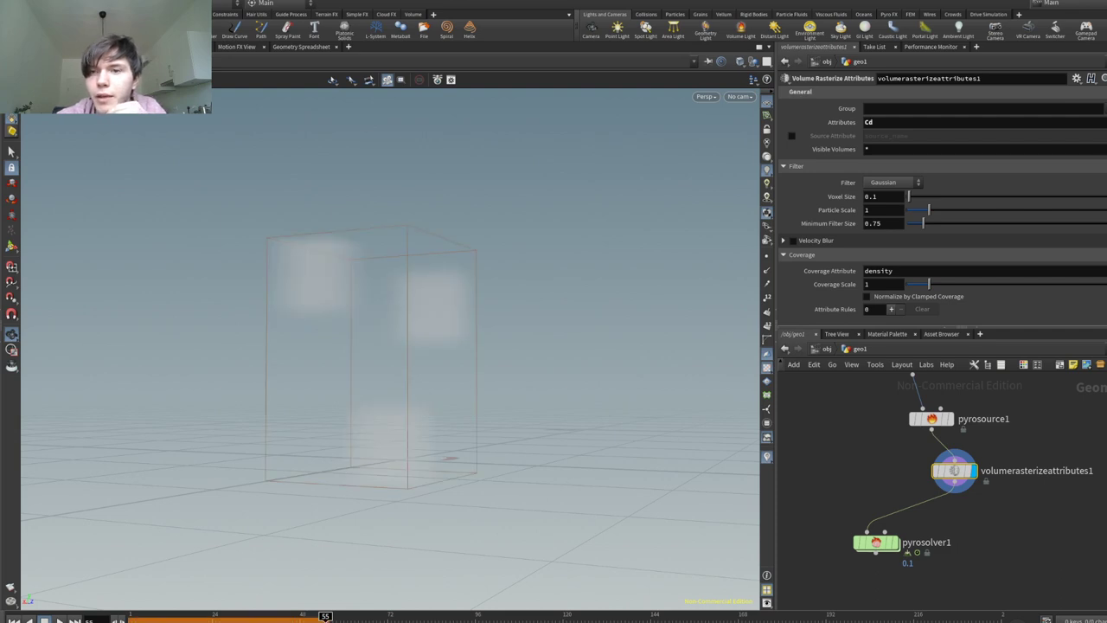
type("density burn")
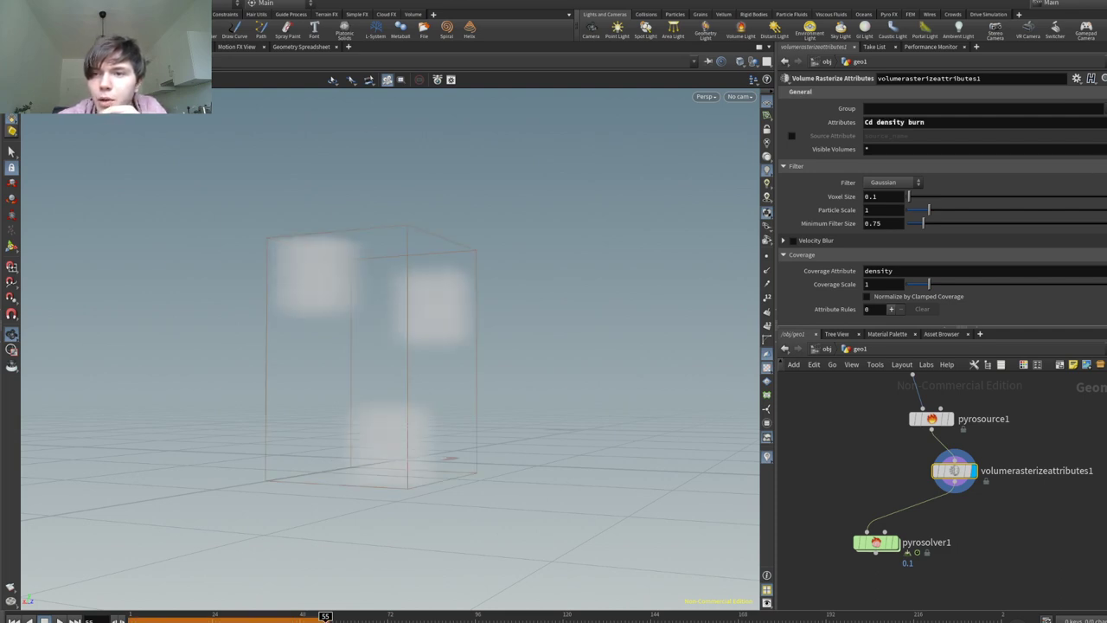
type(" temperature pscale")
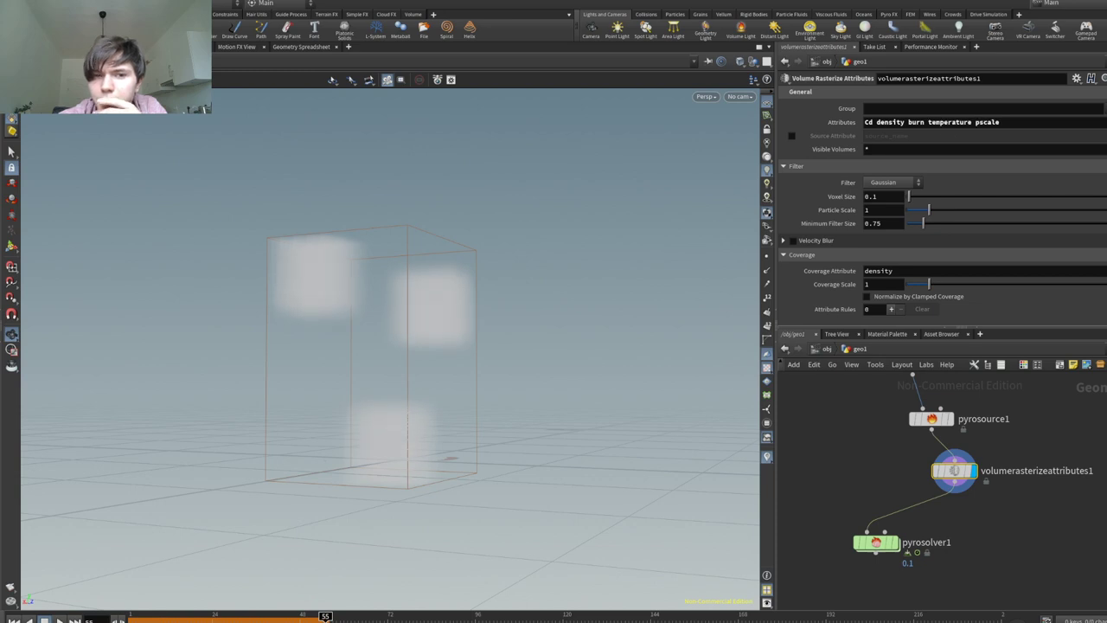
Step: Display the pyro solver and advance its simulation to frame 31
mouse_move(876, 546)
left_click(901, 519)
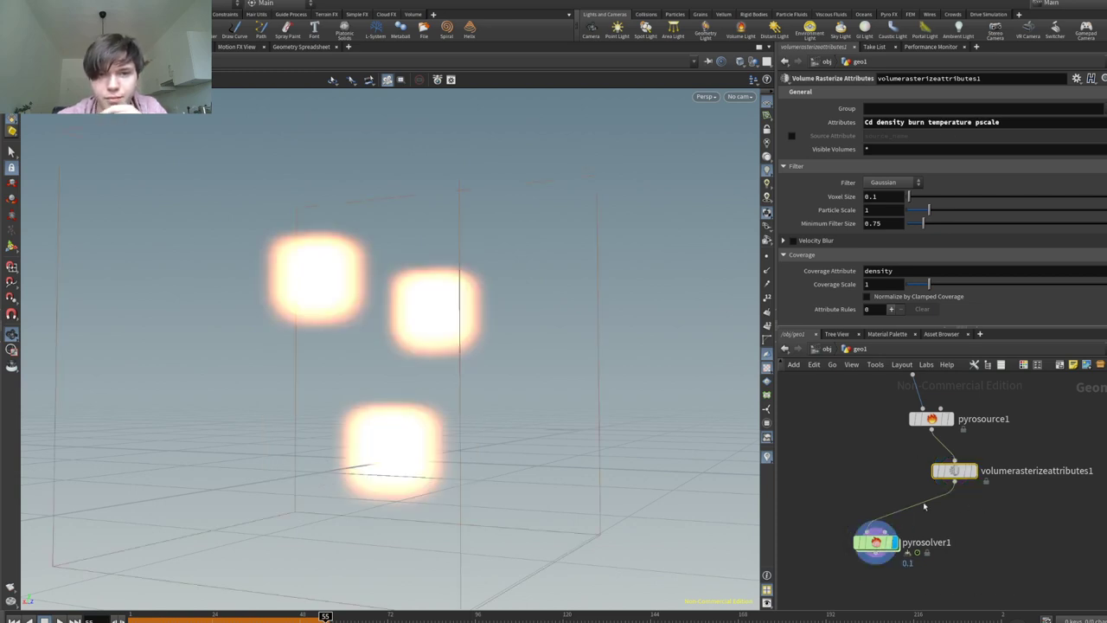
left_click_drag(173, 619, 238, 619)
left_click_drag(510, 350, 313, 399)
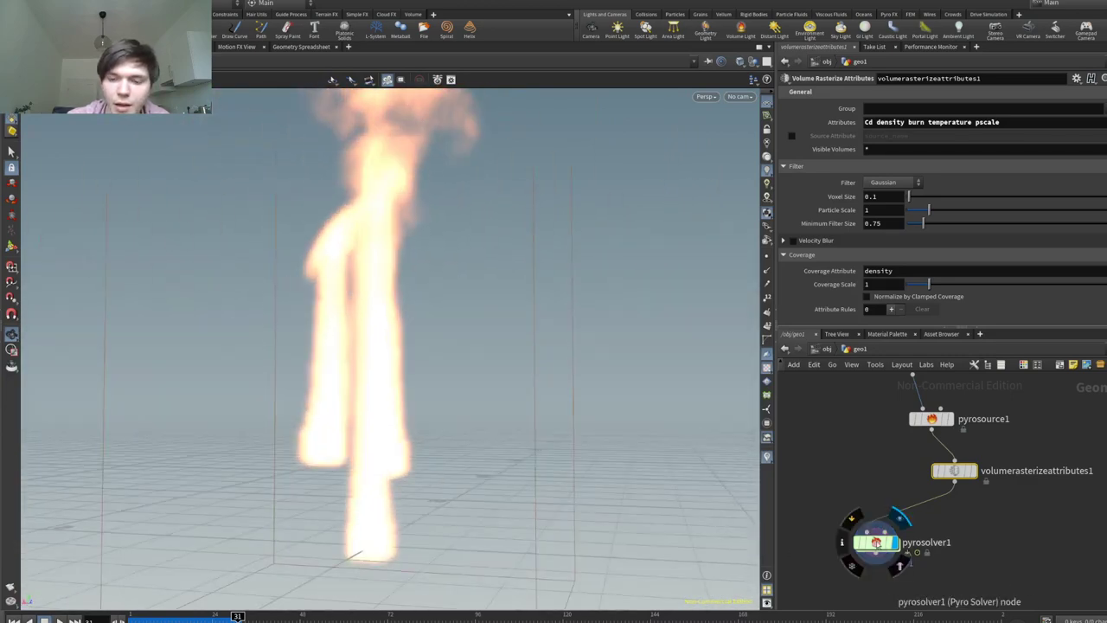
Step: In the pyro solver's field settings, enable Emit From Flame for temperature and density, and enable the Speed field
left_click(876, 542)
mouse_move(876, 542)
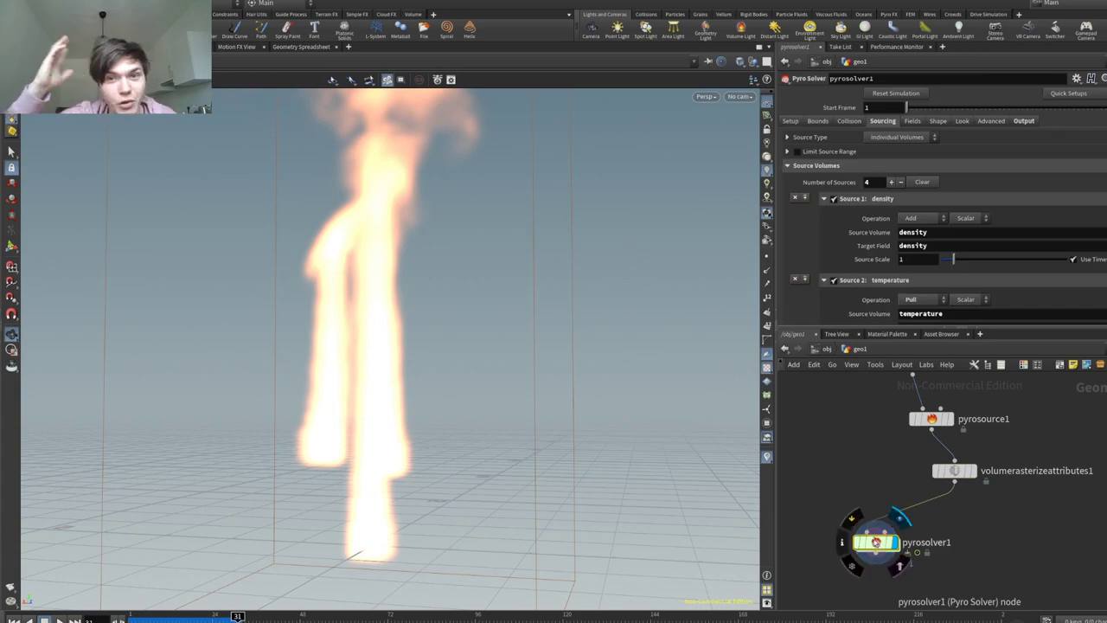
left_click(911, 120)
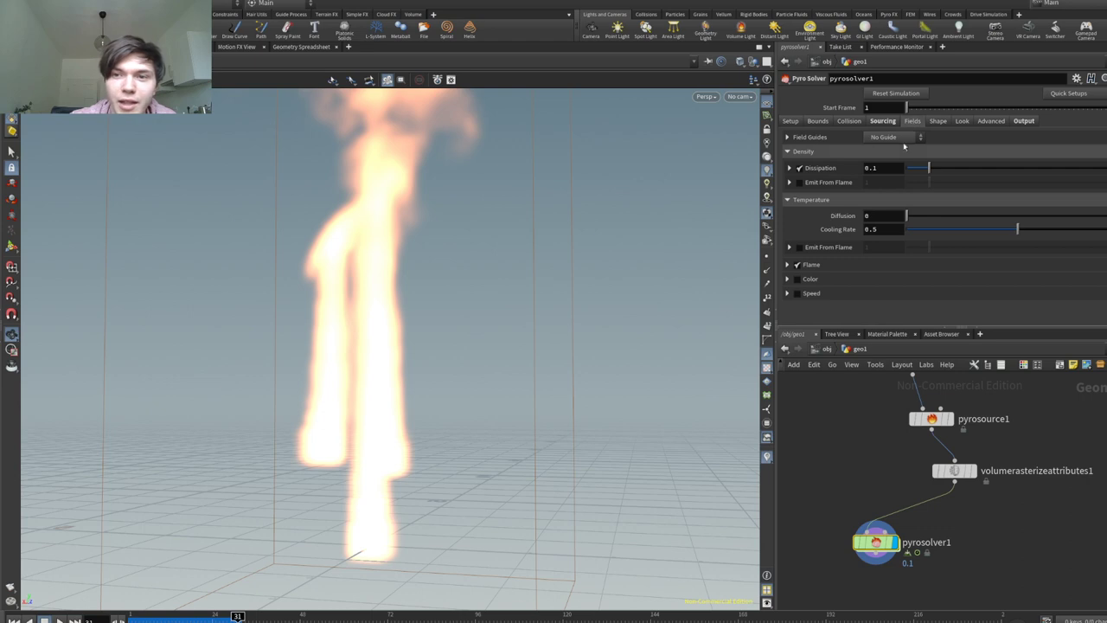
left_click(797, 247)
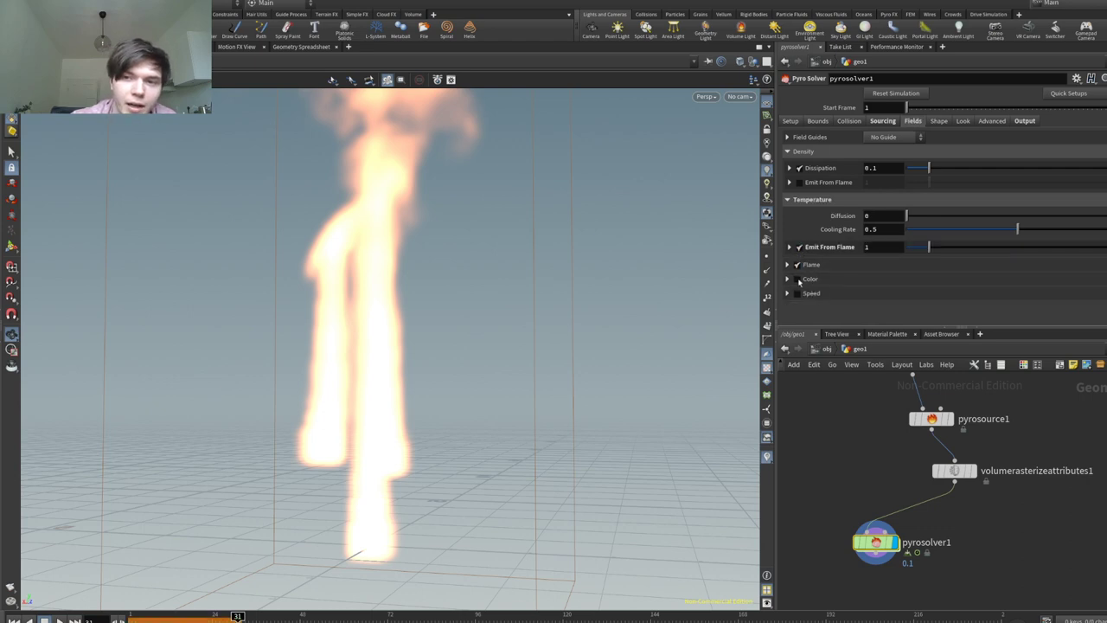
left_click(789, 182)
left_click(799, 182)
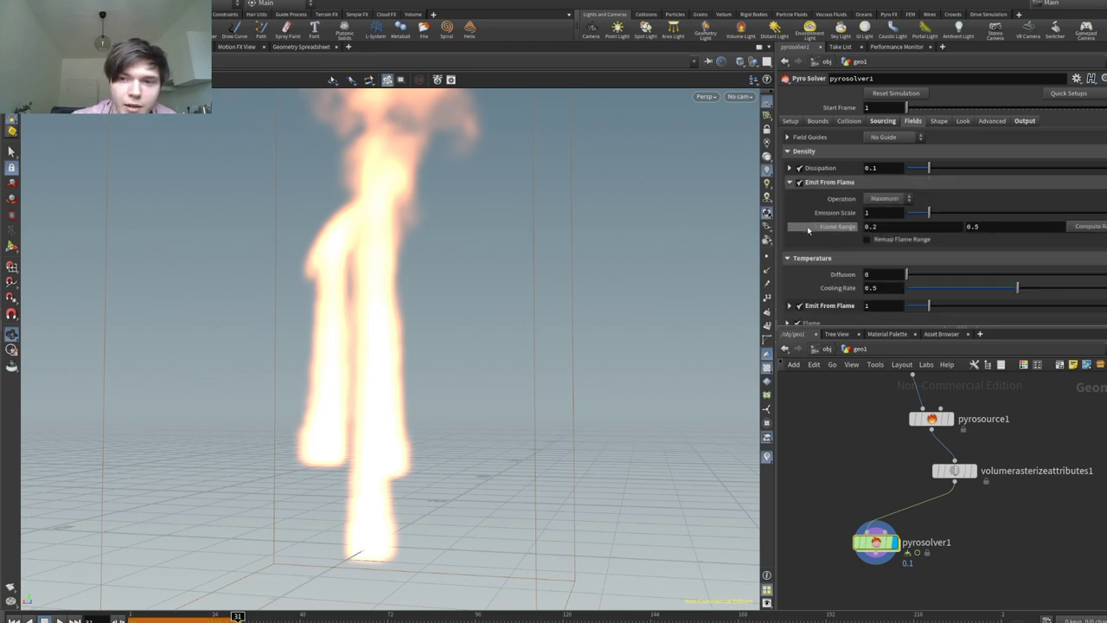
scroll(793, 298, "down", 2)
scroll(847, 280, "up", 2)
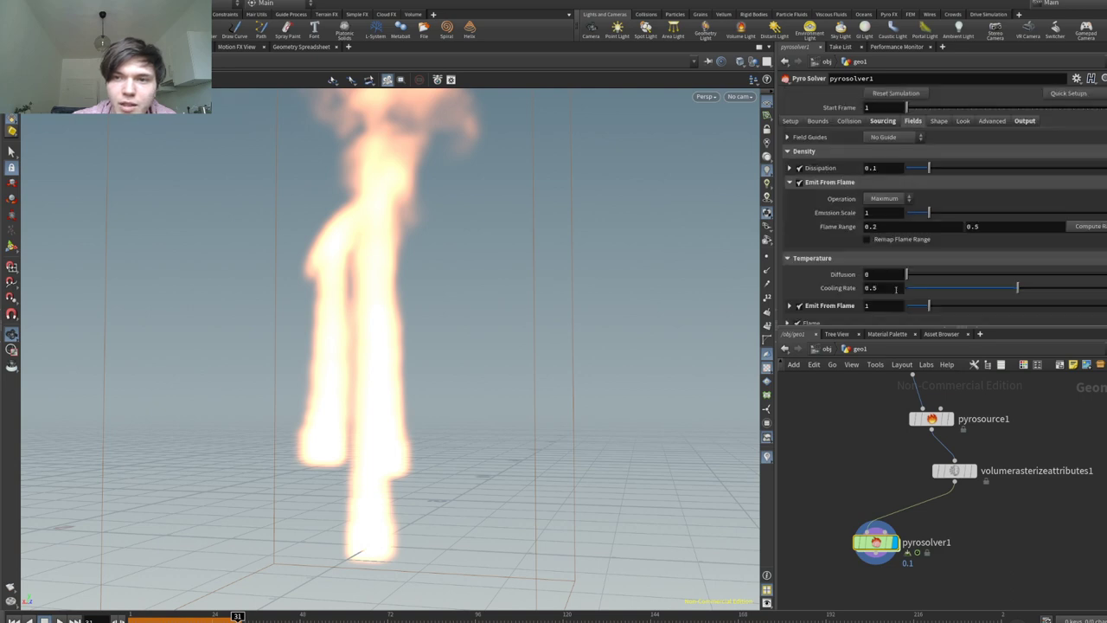
scroll(809, 301, "down", 2)
left_click(793, 269)
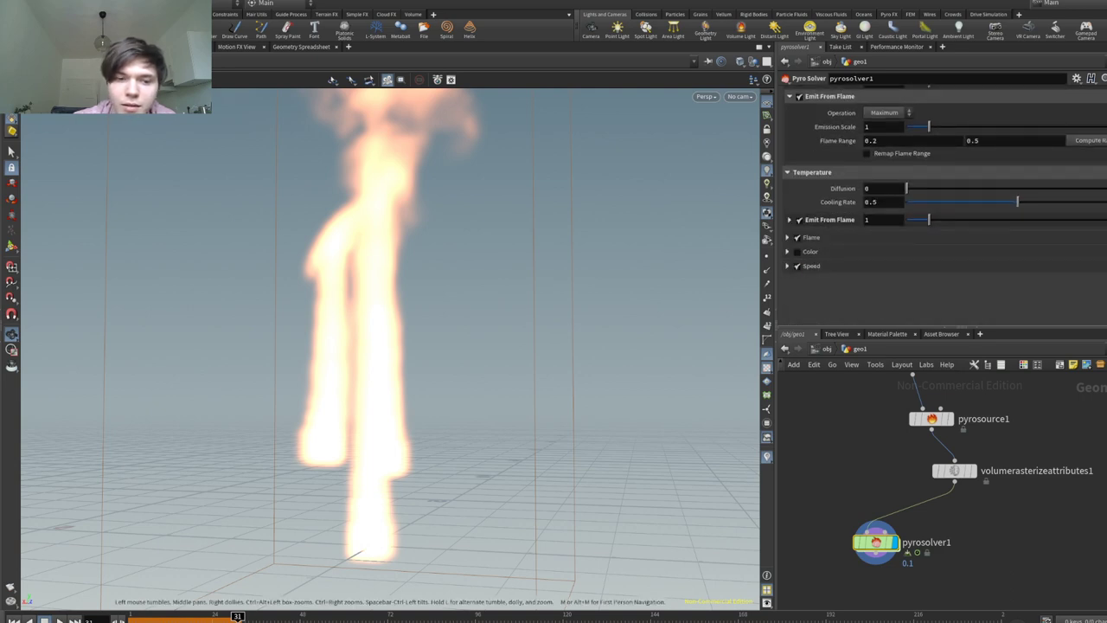
Step: Replay the simulation from frame 1 and inspect the flames
scroll(815, 214, "up", 2)
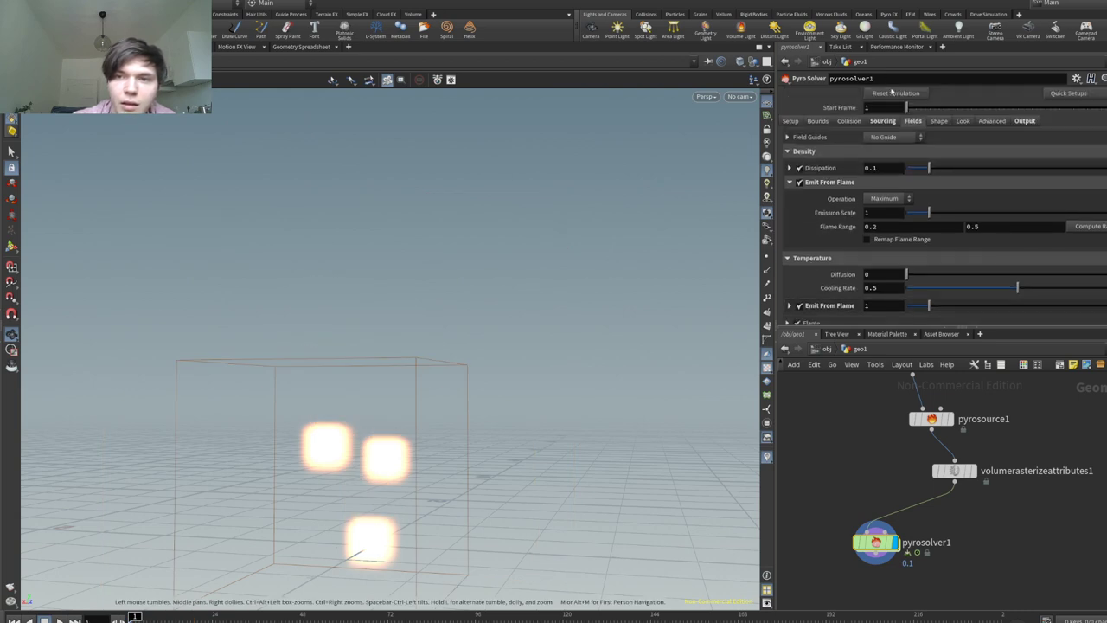
left_click(60, 620)
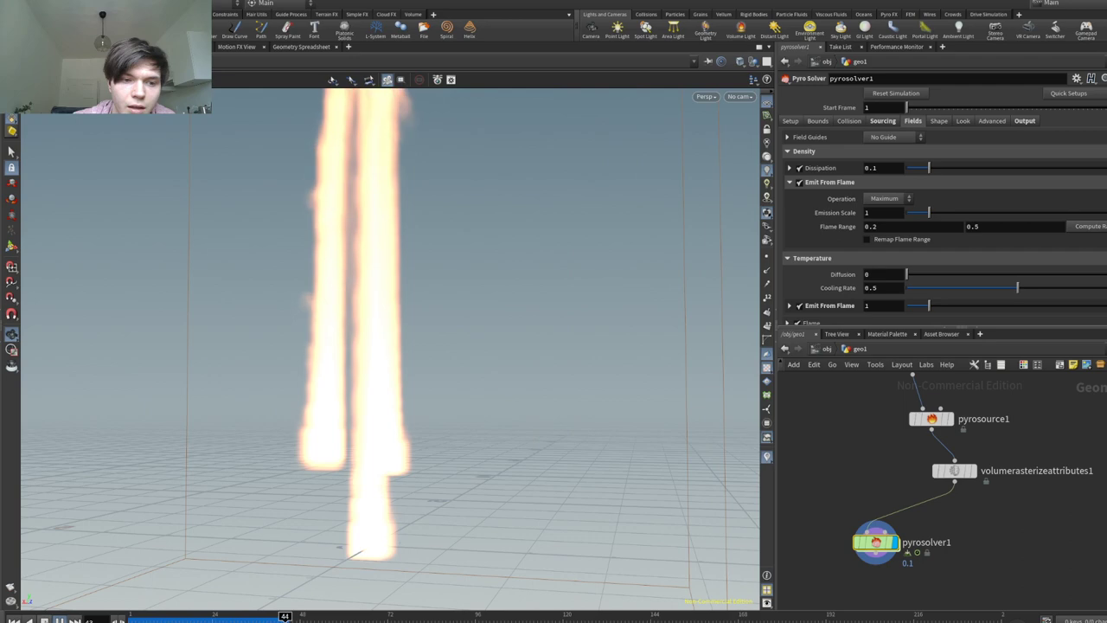
left_click_drag(276, 427, 298, 399)
Step: In the solver's shape settings, enable Disturbance at 4.83 and Turbulence at 0, and replay the reset simulation
left_click(938, 121)
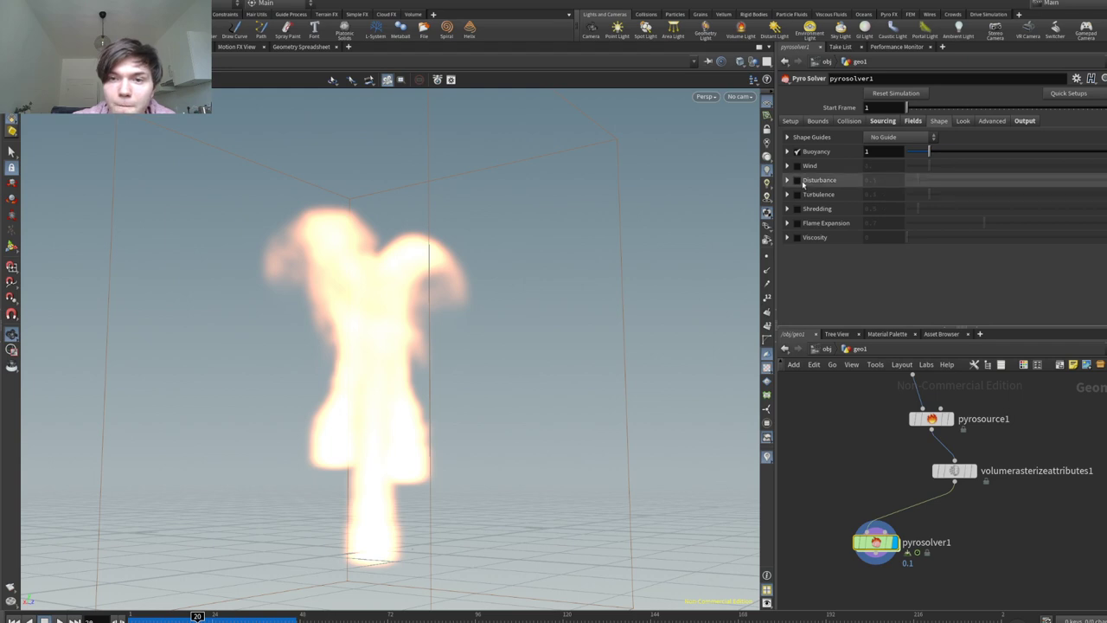
left_click(797, 179)
left_click_drag(918, 180, 1014, 182)
left_click(803, 195)
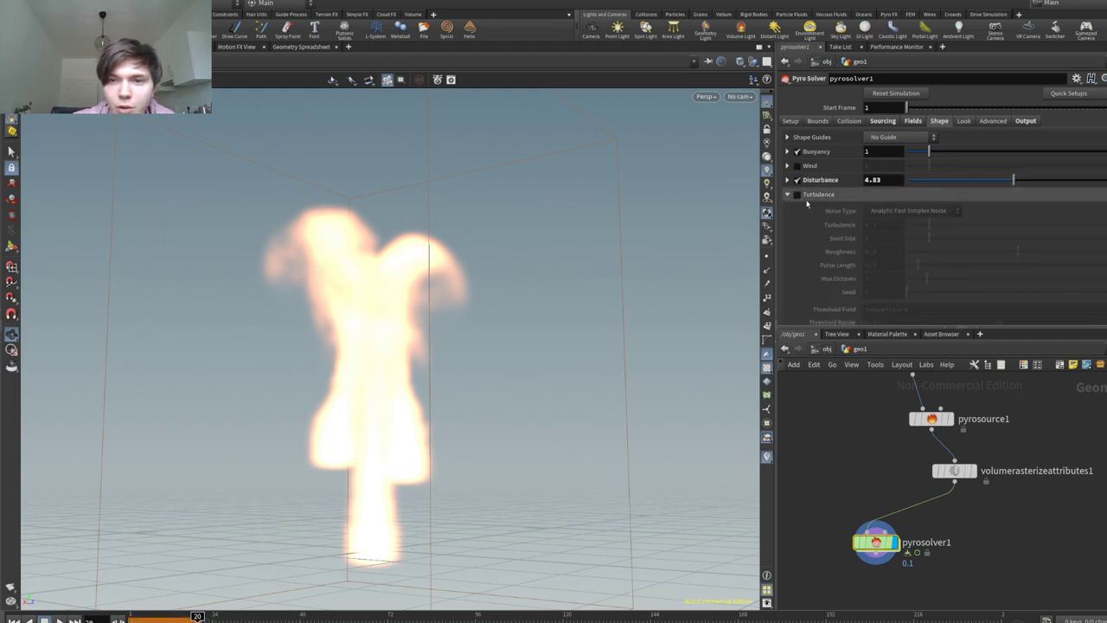
left_click(802, 196)
left_click(798, 193)
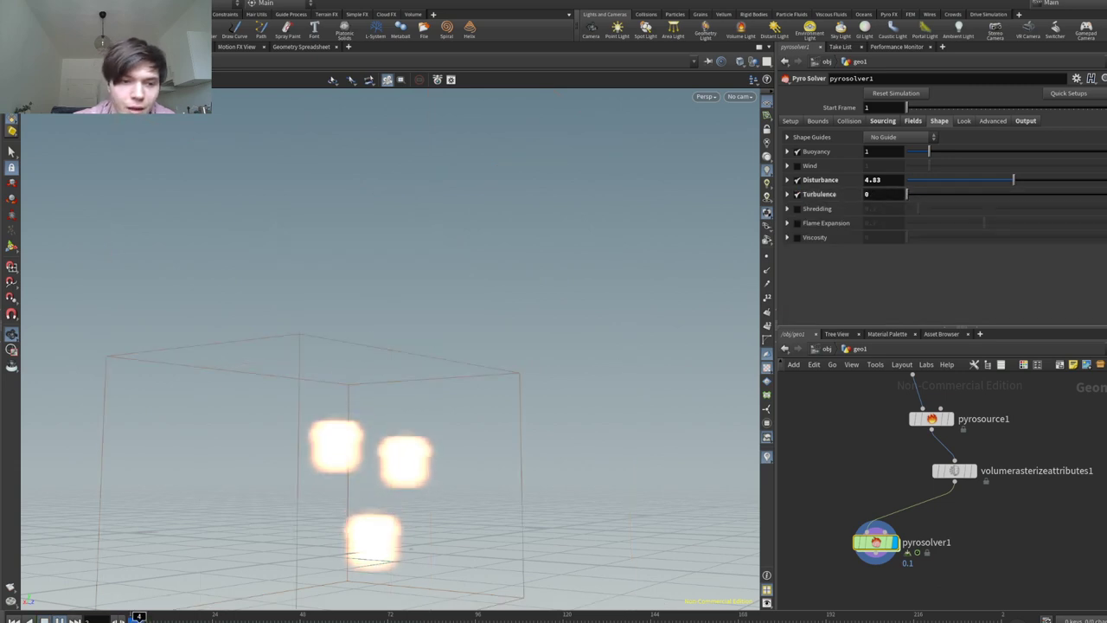
left_click(878, 94)
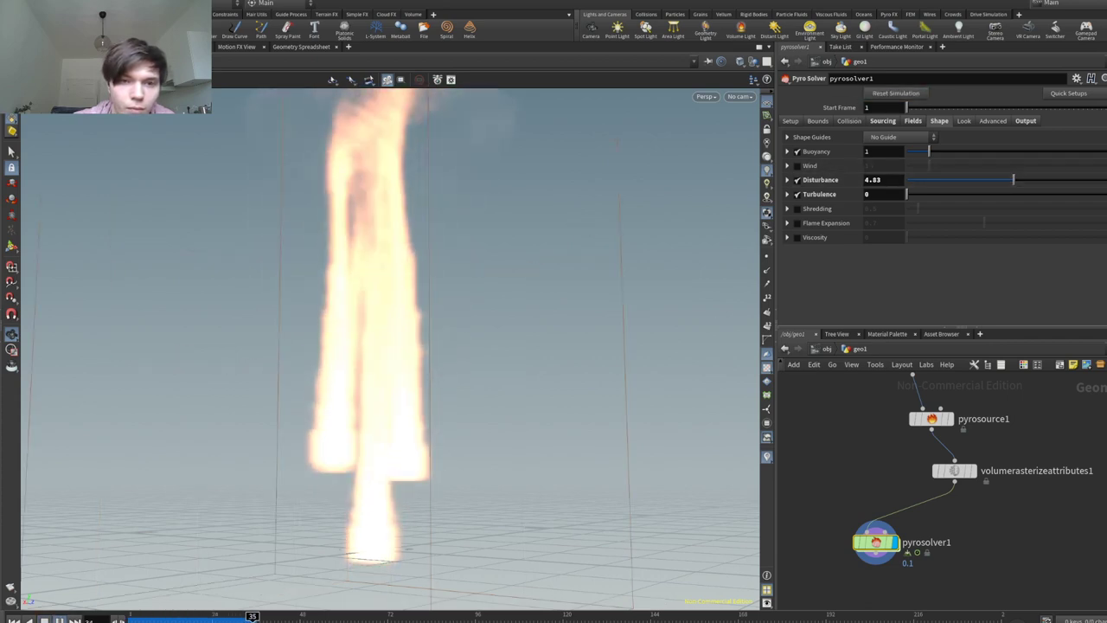
left_click_drag(395, 289, 338, 309)
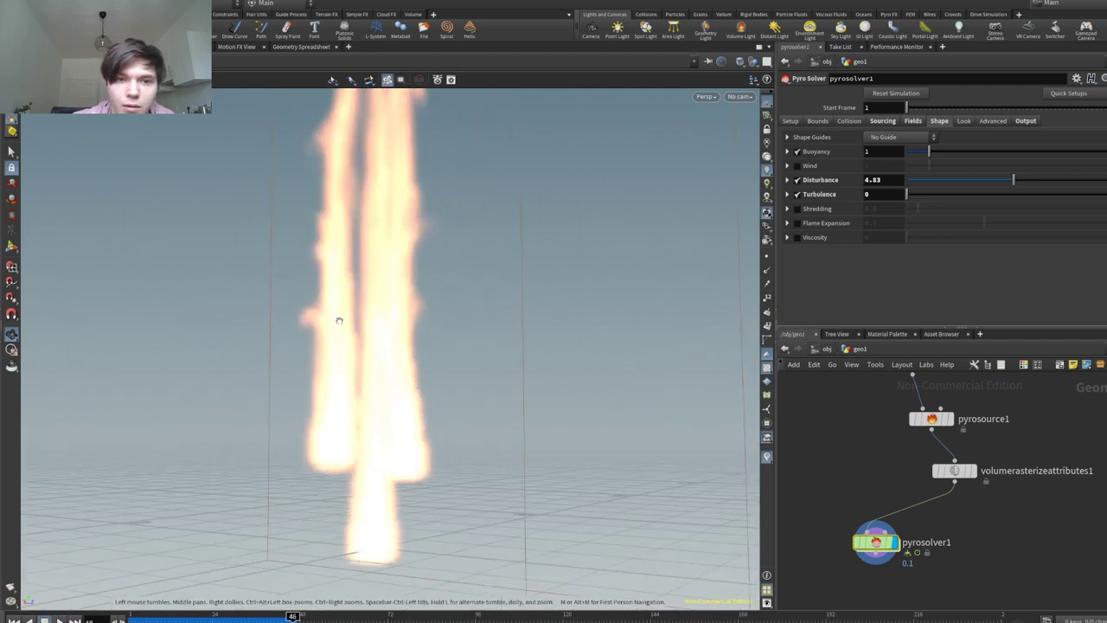
Step: Raise the solver's Disturbance to 10 and replay the simulation from frame 1 to frame 50
left_click_drag(995, 180, 1105, 180)
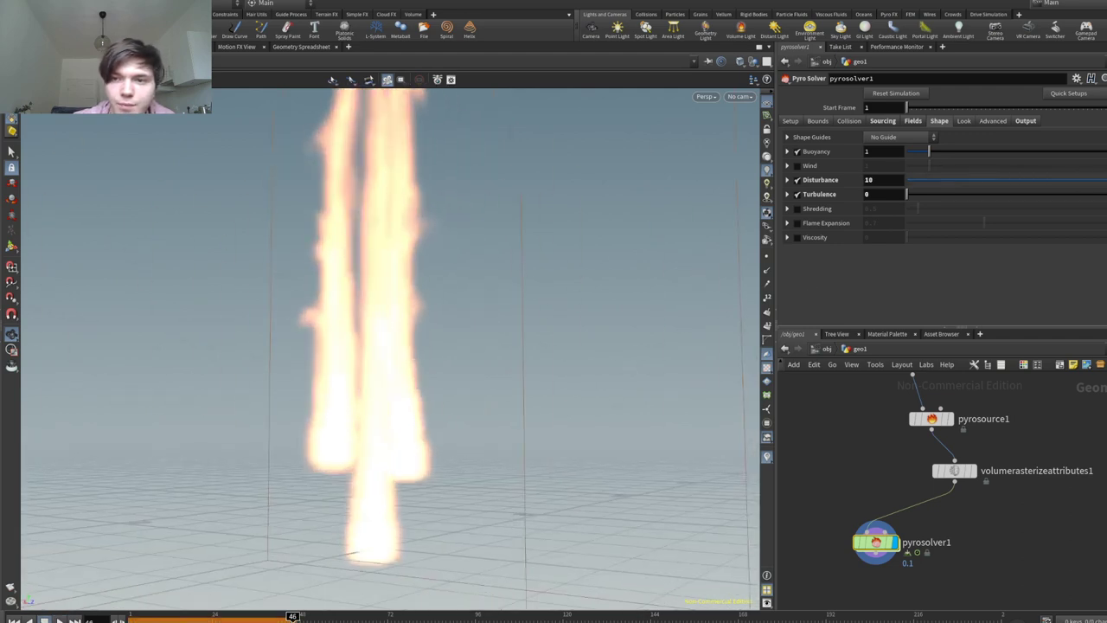
key("ctrl+Up")
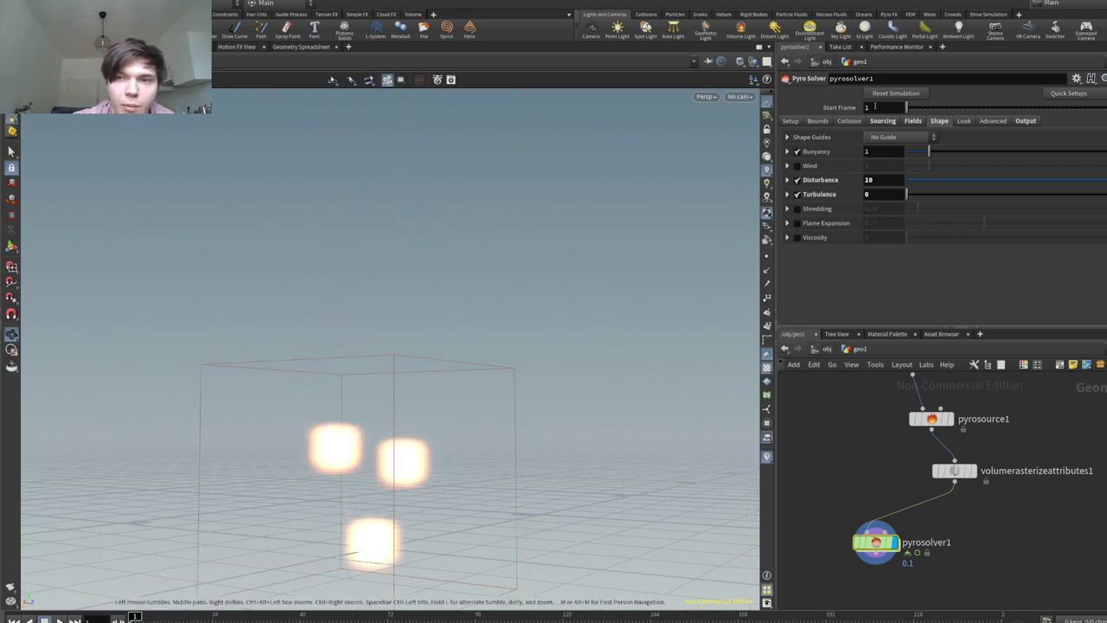
key("Up")
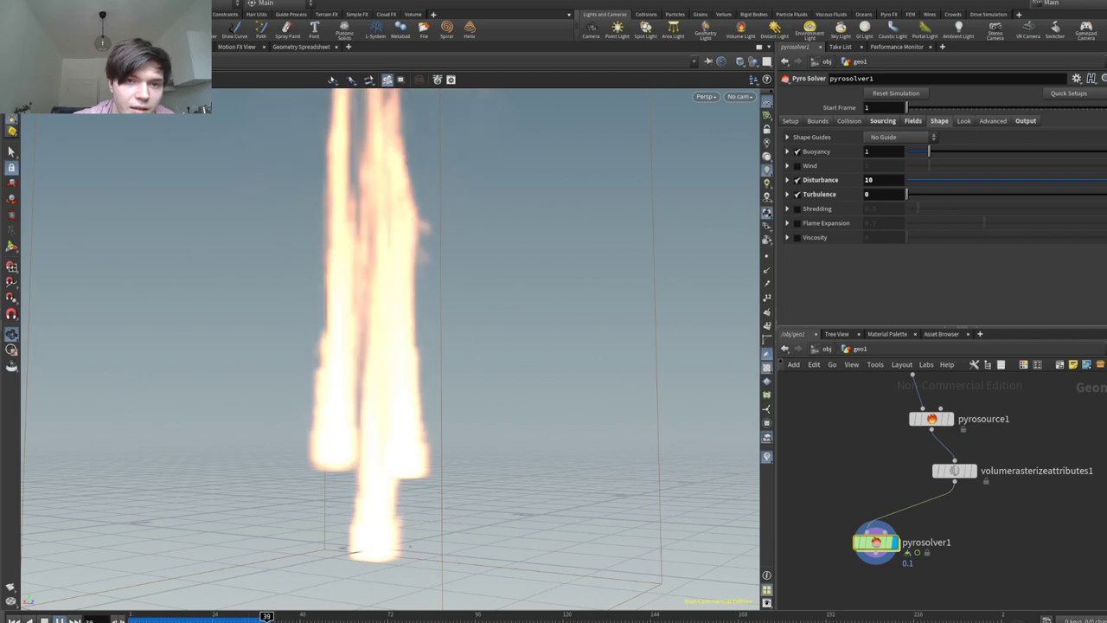
scroll(389, 347, "down", 3)
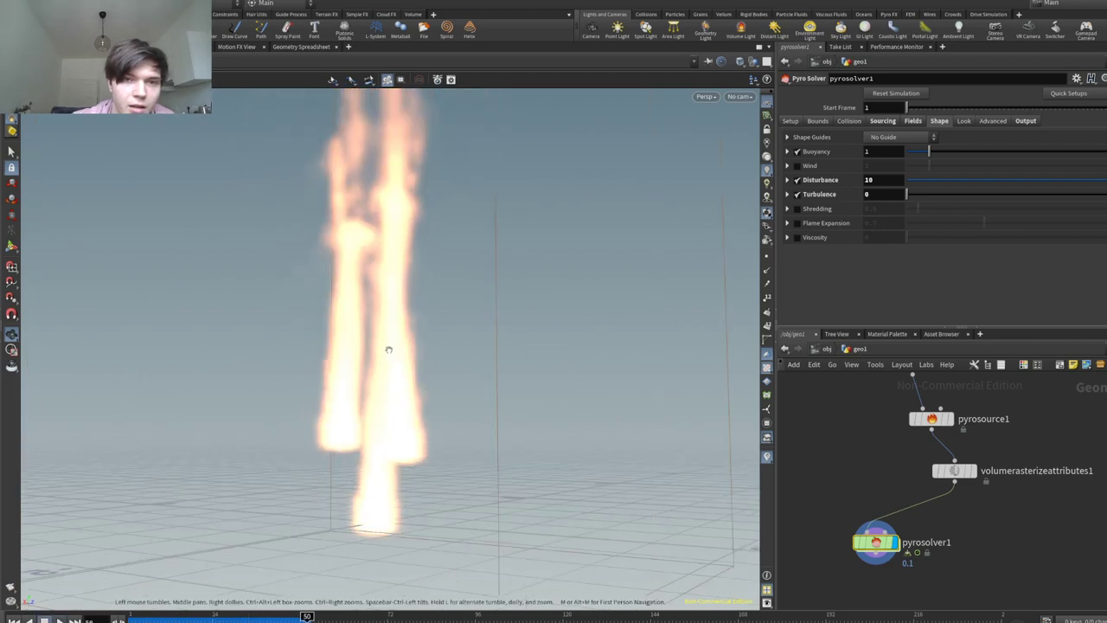
left_click_drag(396, 351, 389, 415)
scroll(362, 449, "up", 2)
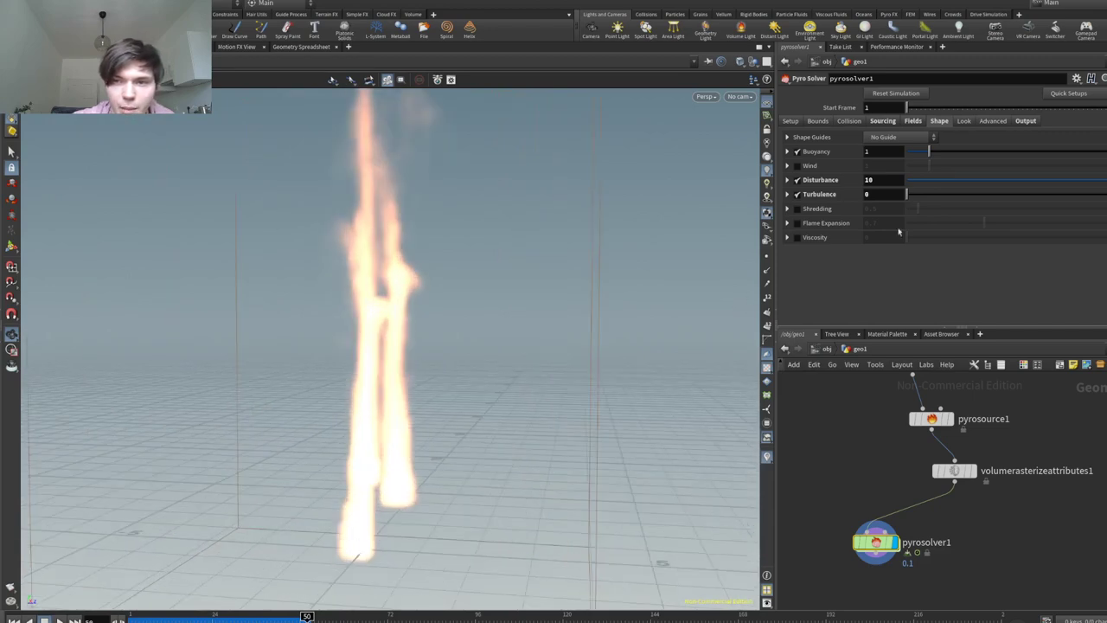
Step: Enable Shredding on the pyro solver, set its strength to 6.99, and replay the simulation from frame 1
left_click(795, 210)
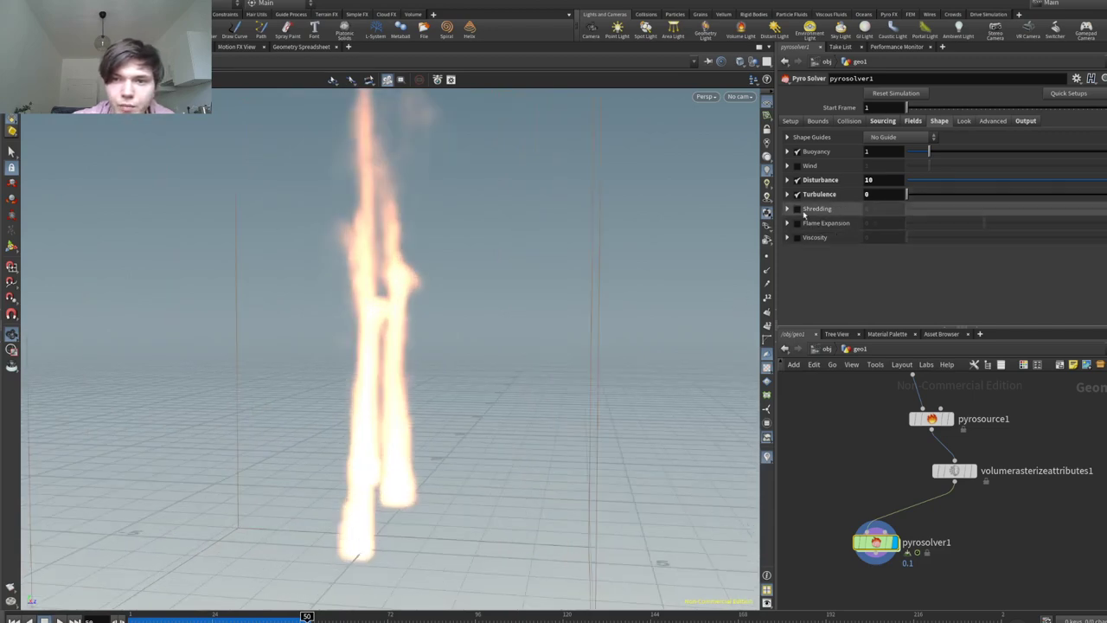
left_click(796, 210)
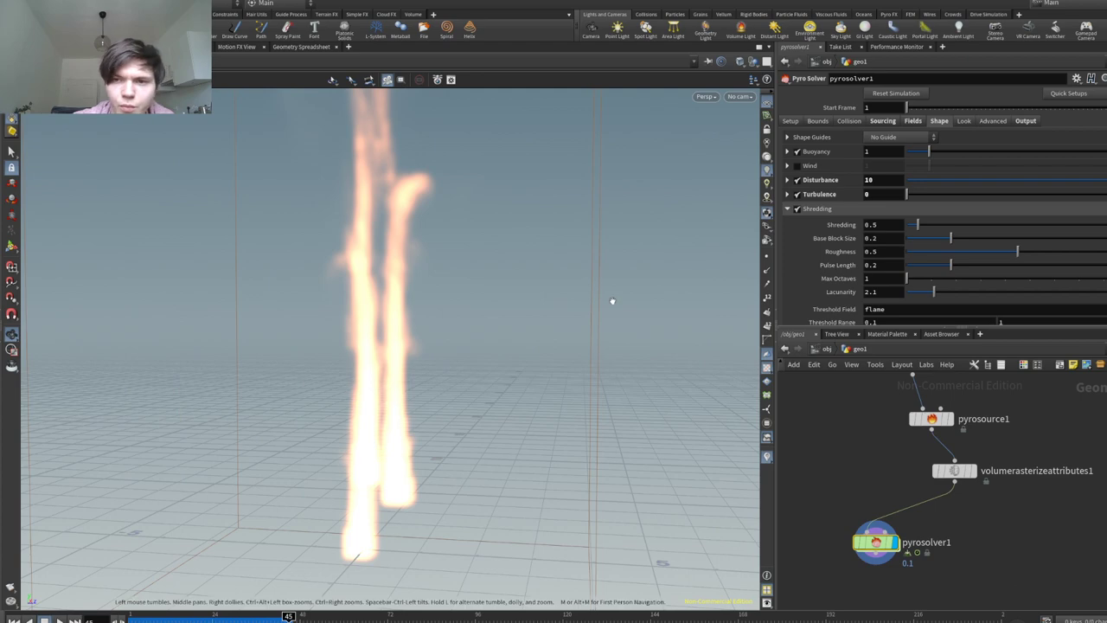
left_click_drag(917, 224, 1061, 224)
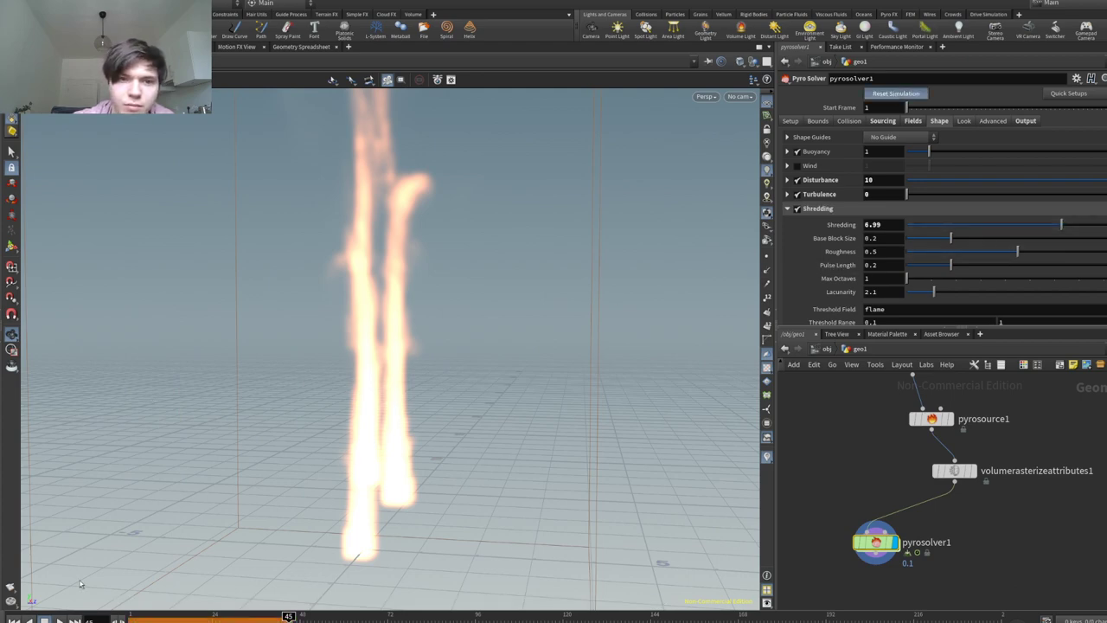
left_click_drag(79, 579, 192, 445)
left_click_drag(242, 617, 92, 619)
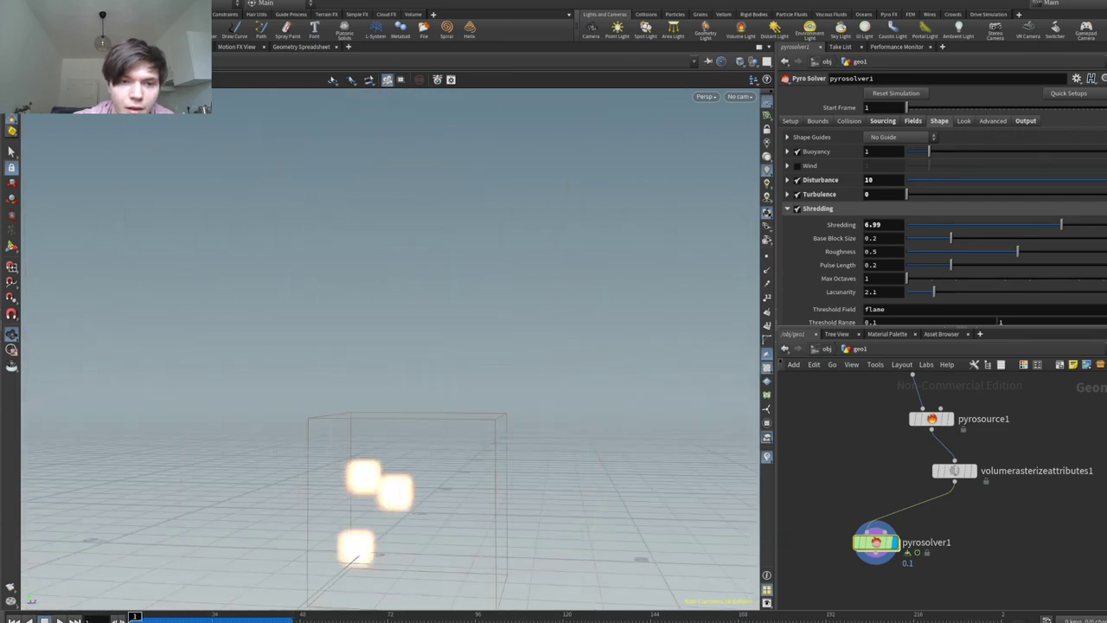
left_click(60, 620)
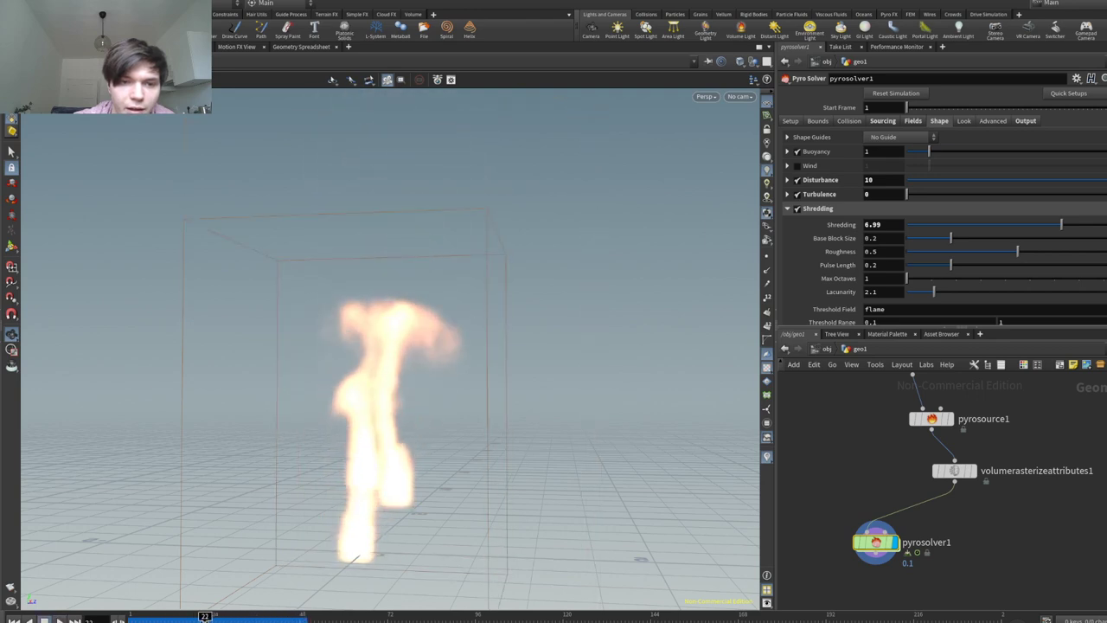
Step: Raise the solver's Turbulence to 1, reset the simulation and inspect the flame shape
left_click_drag(951, 194, 1051, 194)
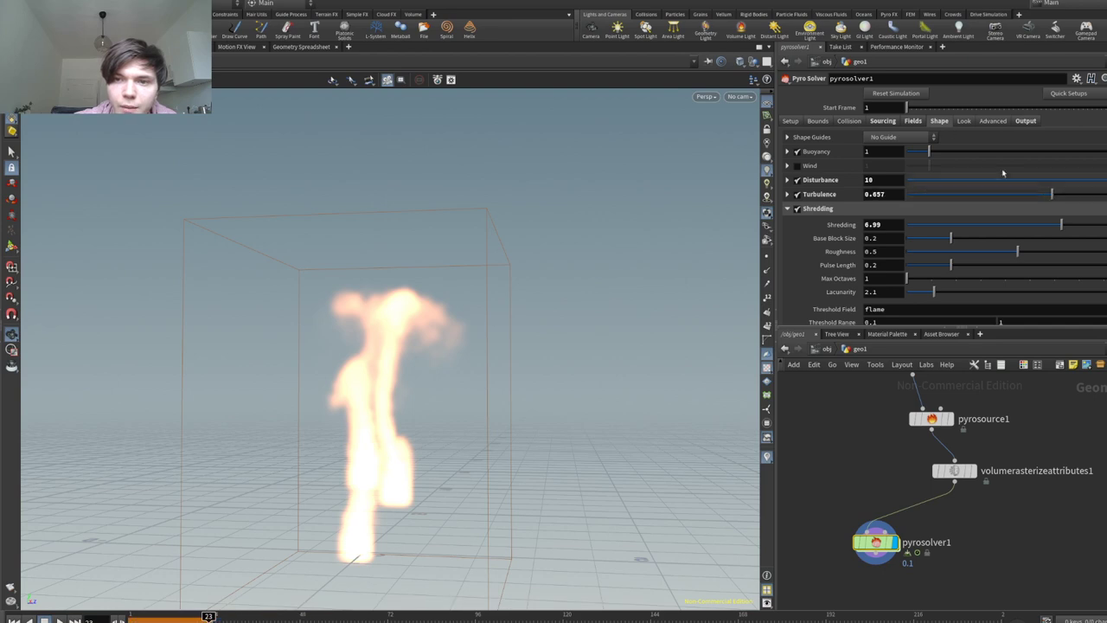
left_click(918, 97)
left_click_drag(1051, 193, 1105, 194)
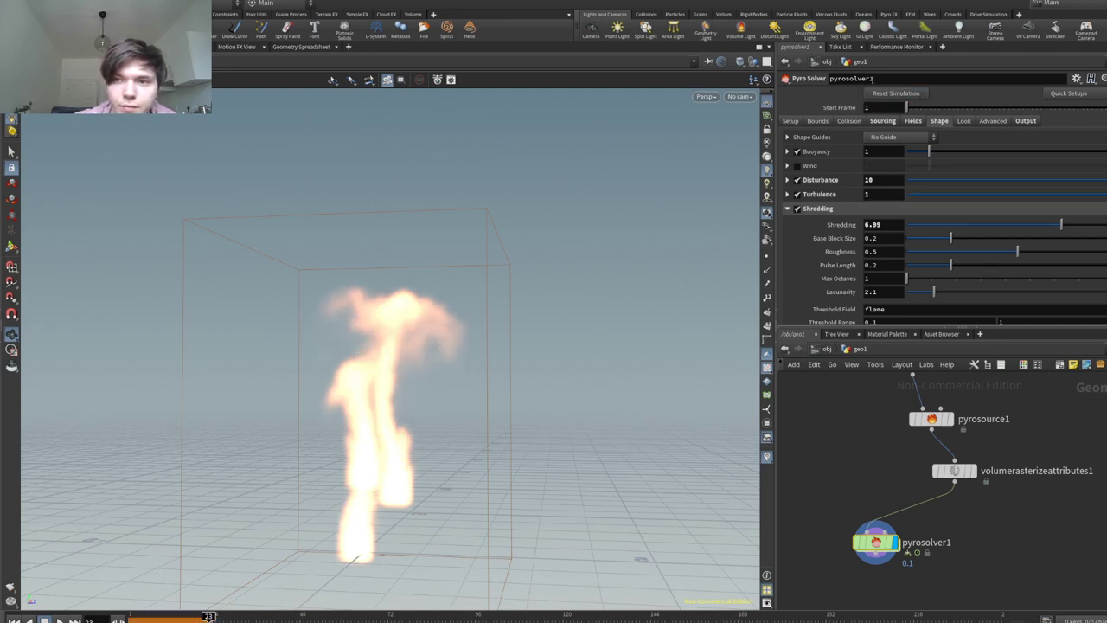
left_click(880, 92)
left_click_drag(415, 302, 394, 286)
scroll(834, 282, "down", 3)
scroll(835, 283, "down", 1)
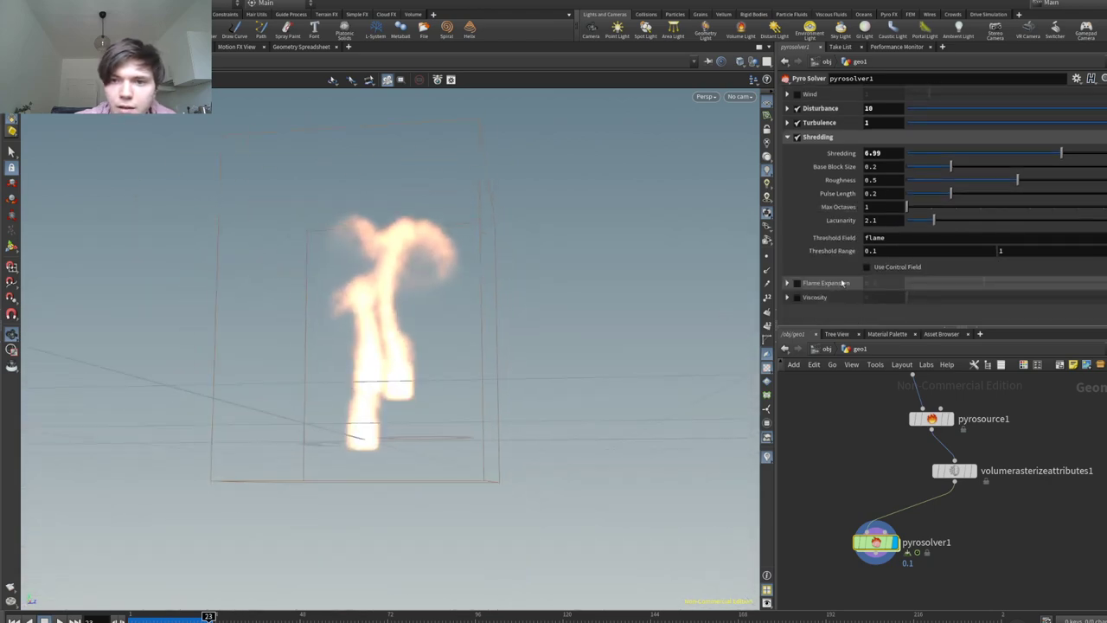
Step: Enable Flame Expansion at 0.7 and Wind at speed 1 on the pyro solver, resetting the simulation to inspect the flames
left_click(797, 283)
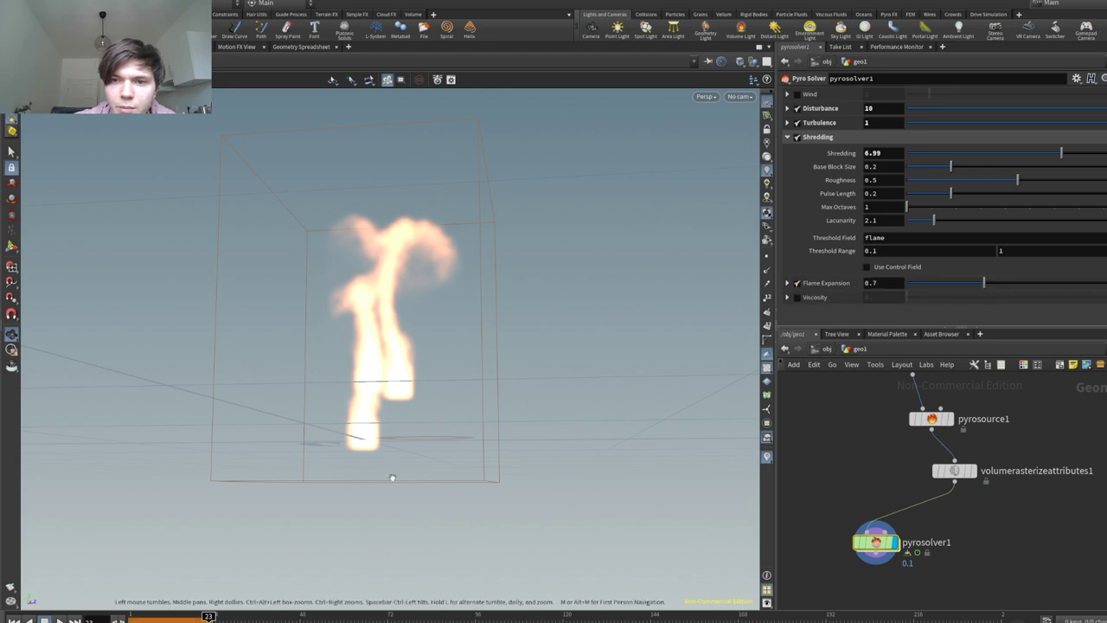
scroll(828, 220, "up", 5)
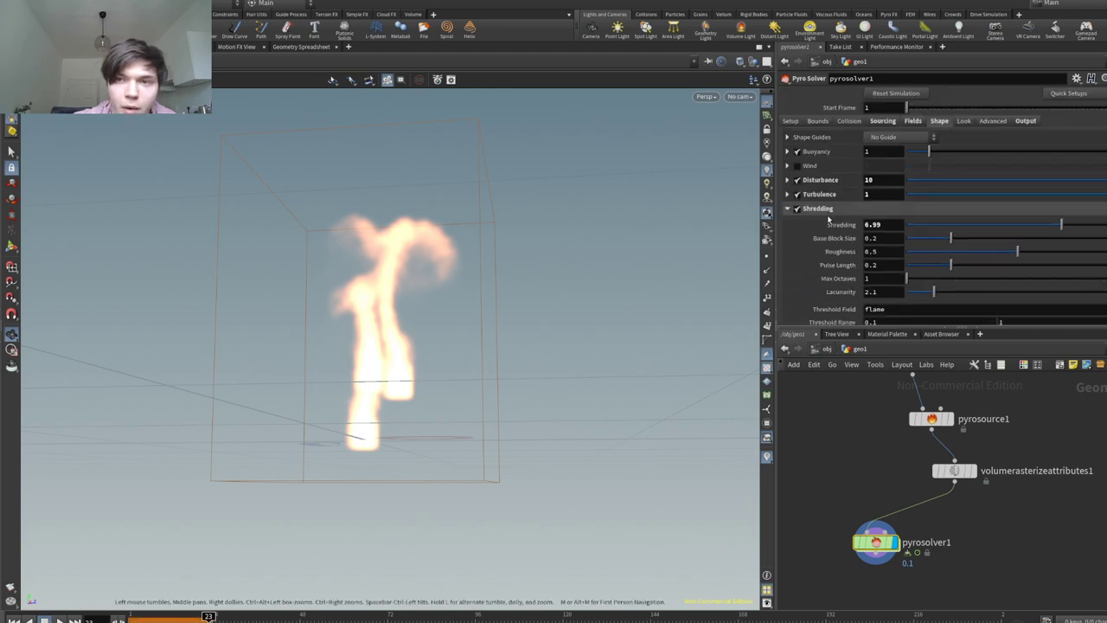
left_click(885, 92)
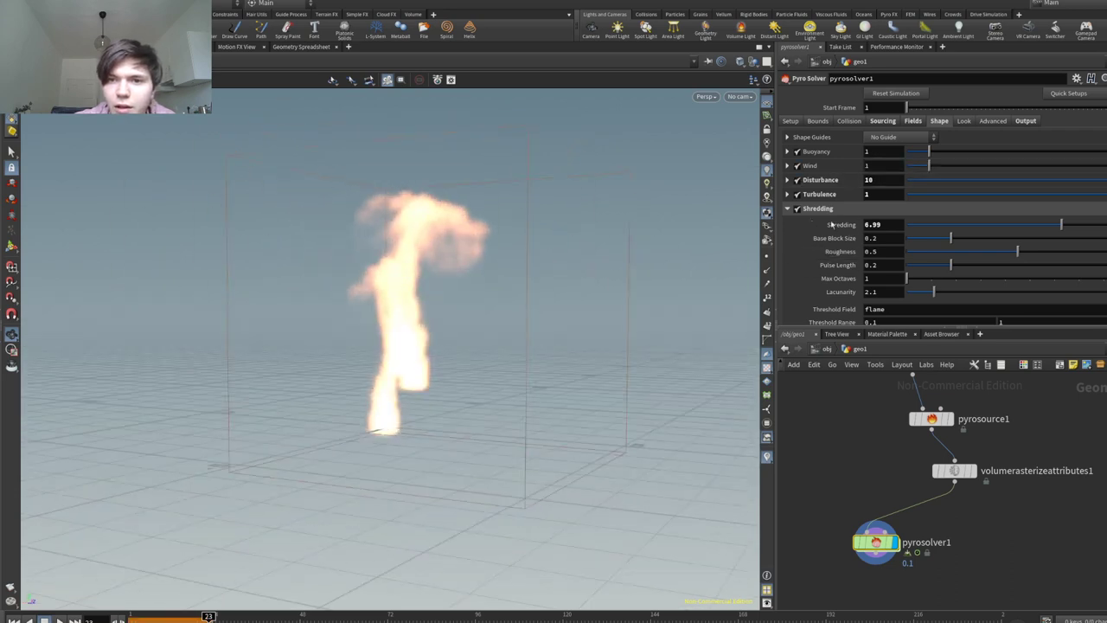
left_click(886, 94)
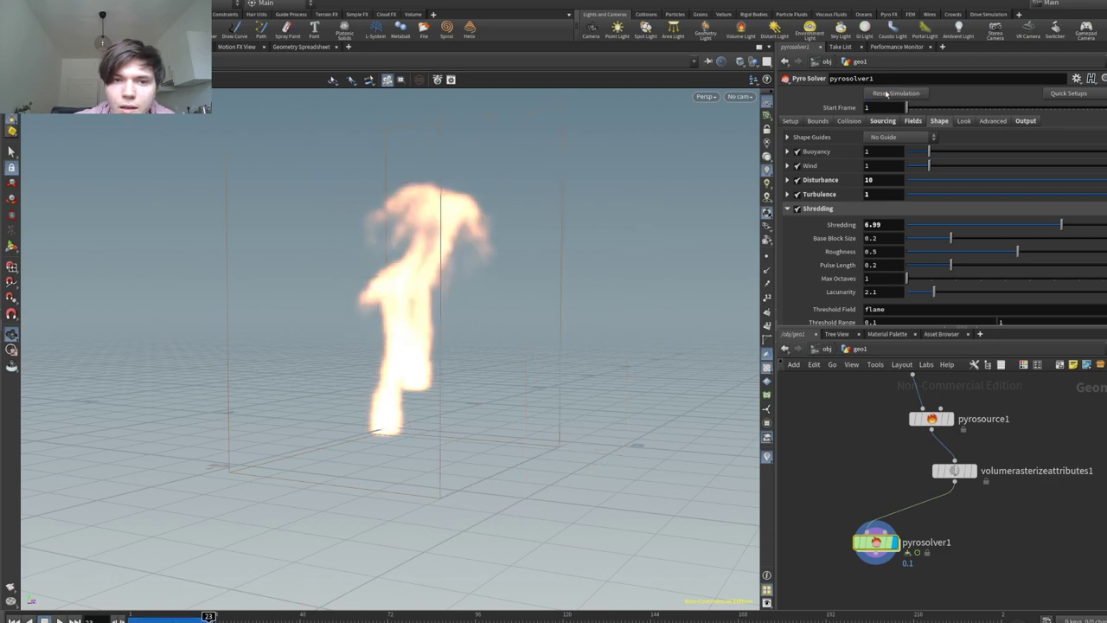
left_click_drag(441, 296, 500, 319)
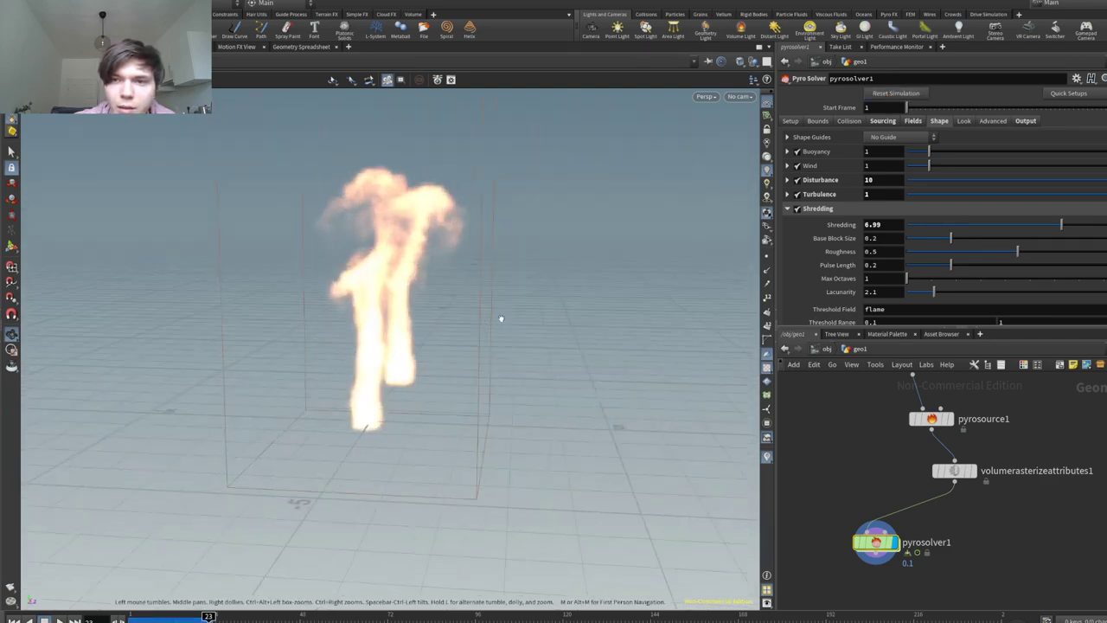
Step: Set the solver's Wind Direction to 0, -1, 0, reset the simulation and inspect the flames from another angle
left_click(788, 166)
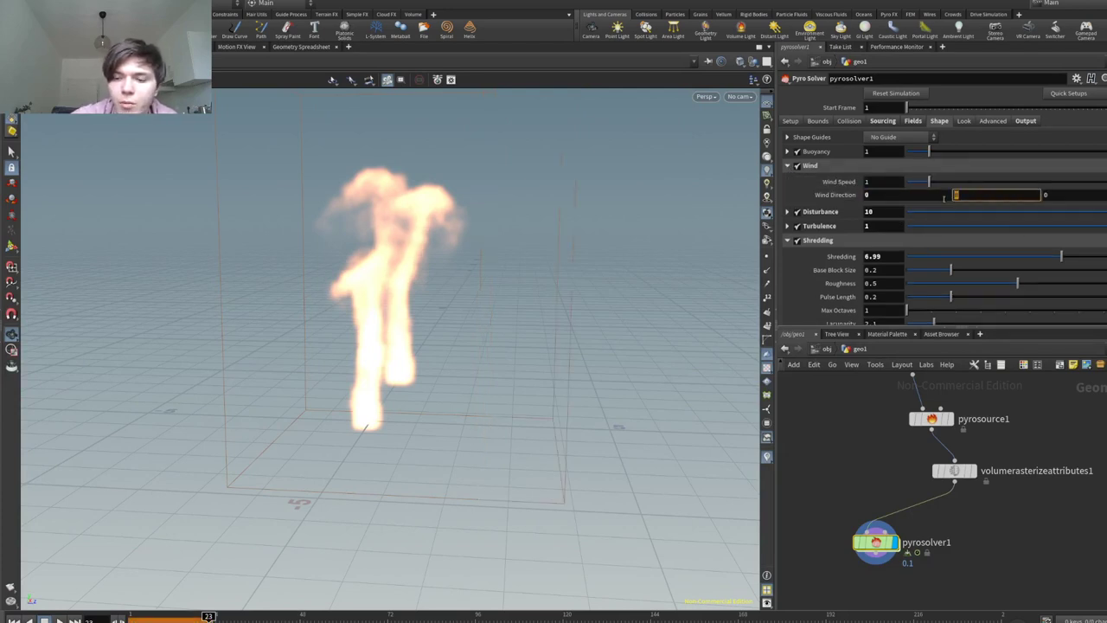
key("Return")
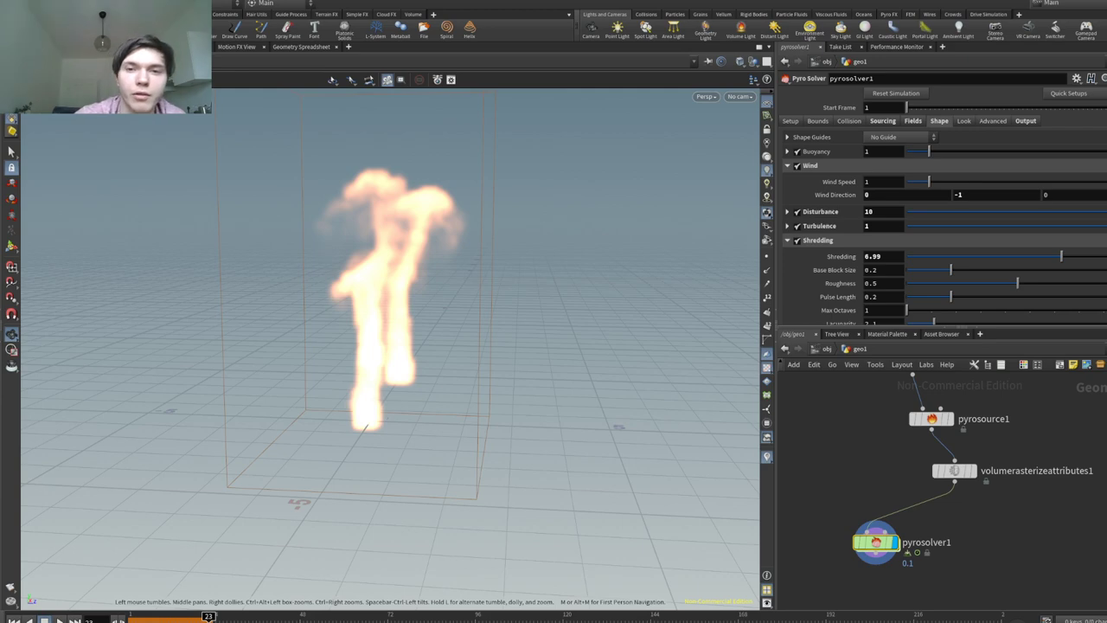
left_click(893, 98)
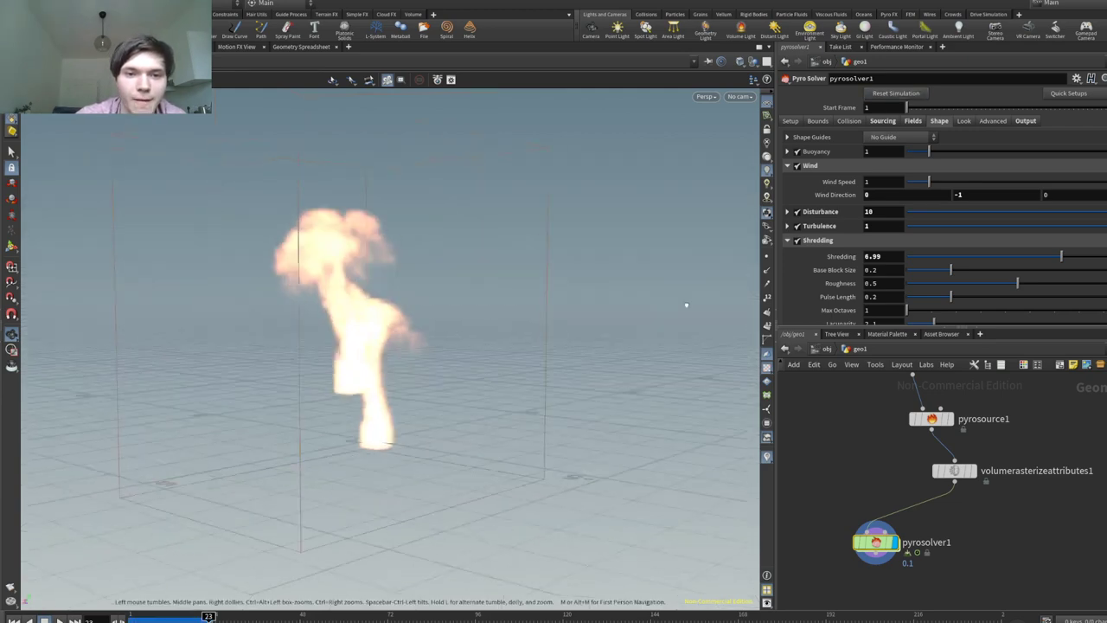
left_click_drag(391, 318, 303, 304)
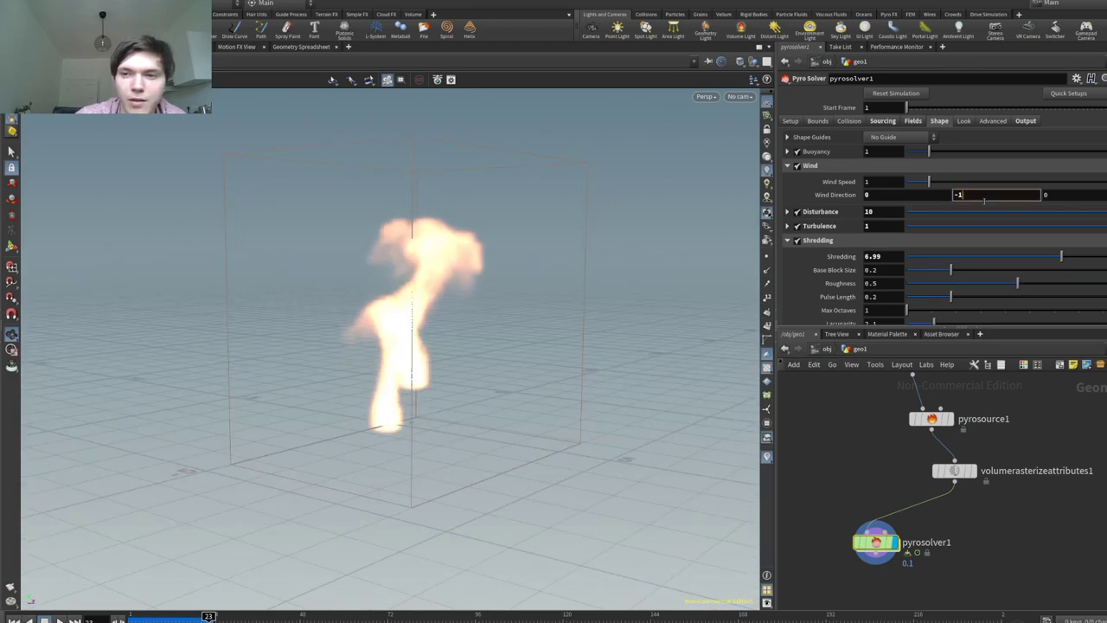
Step: Change the Y component of the Wind Direction to -2 and reset the simulation to check the flame shape
key("Return")
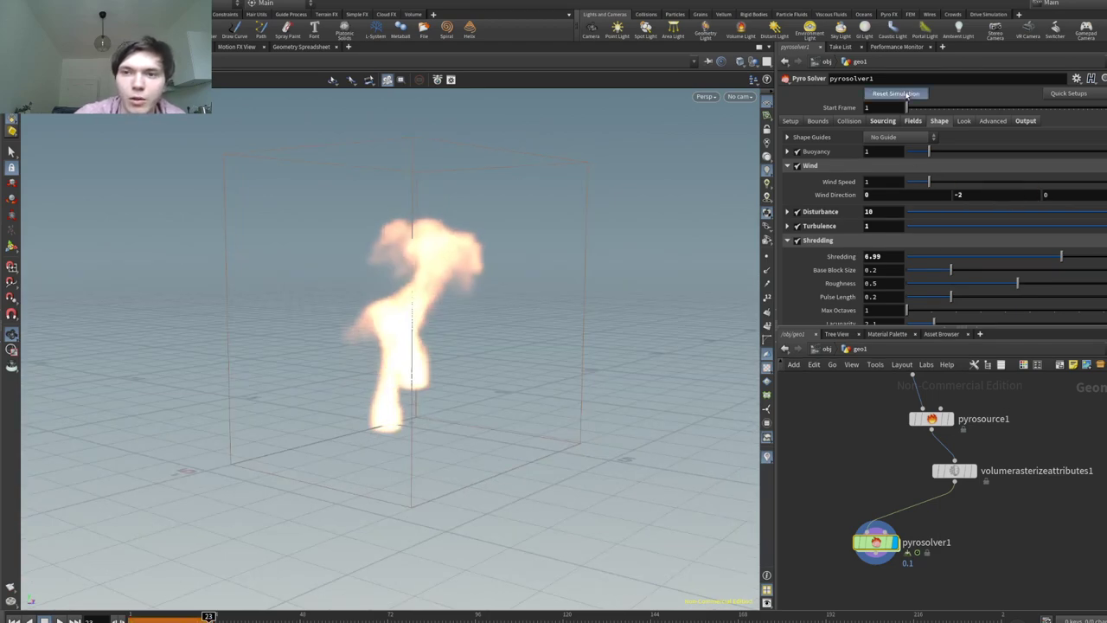
left_click(906, 96)
left_click_drag(419, 349, 428, 305)
Step: Add a Convert VDB node, feed the pyro solver's output into its first input and display it
middle_click_drag(1006, 525, 1007, 464)
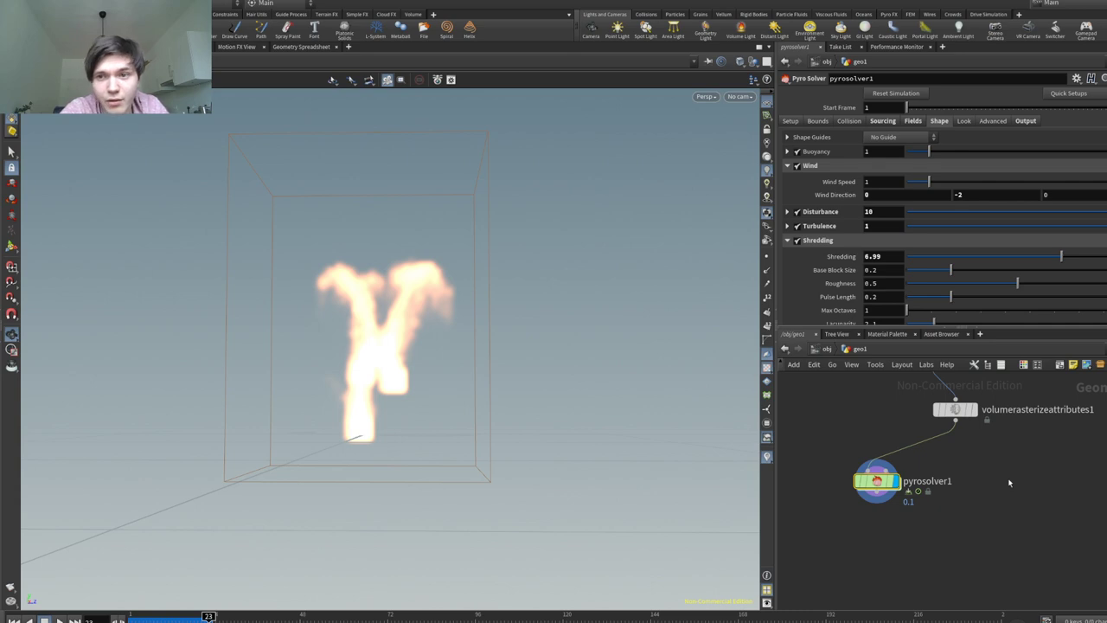
key("Tab")
key("Return")
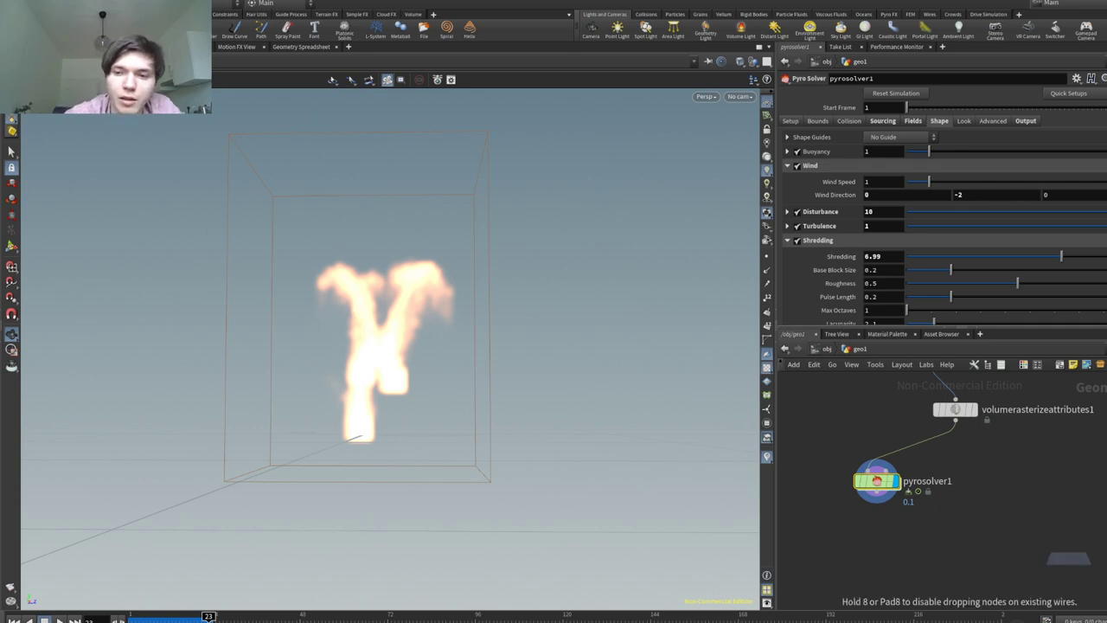
left_click(960, 538)
left_click_drag(890, 507, 958, 528)
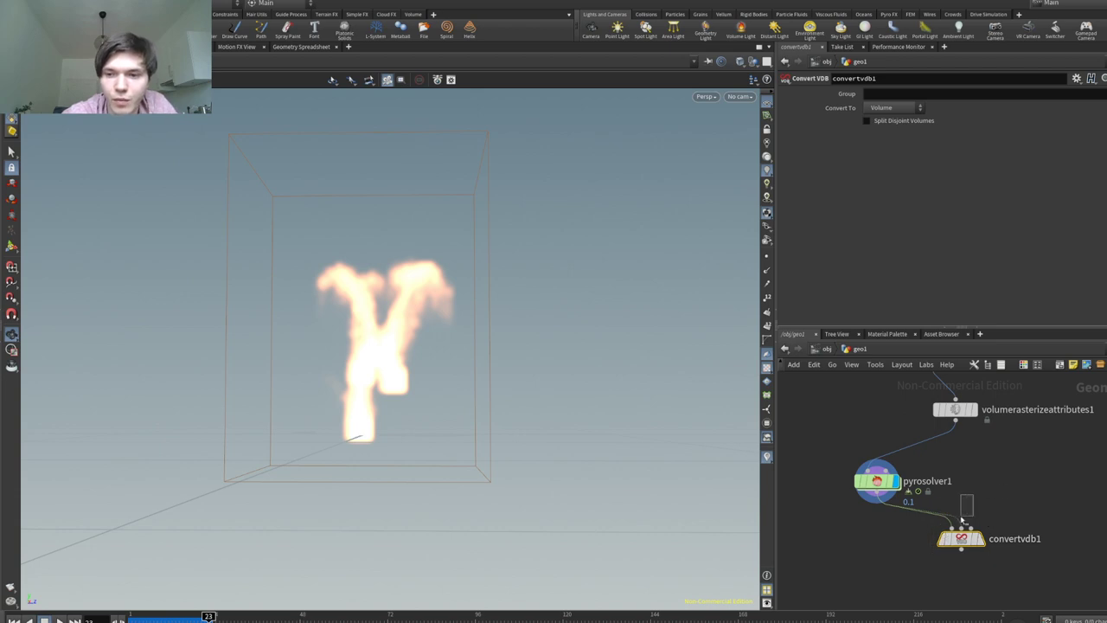
key("y")
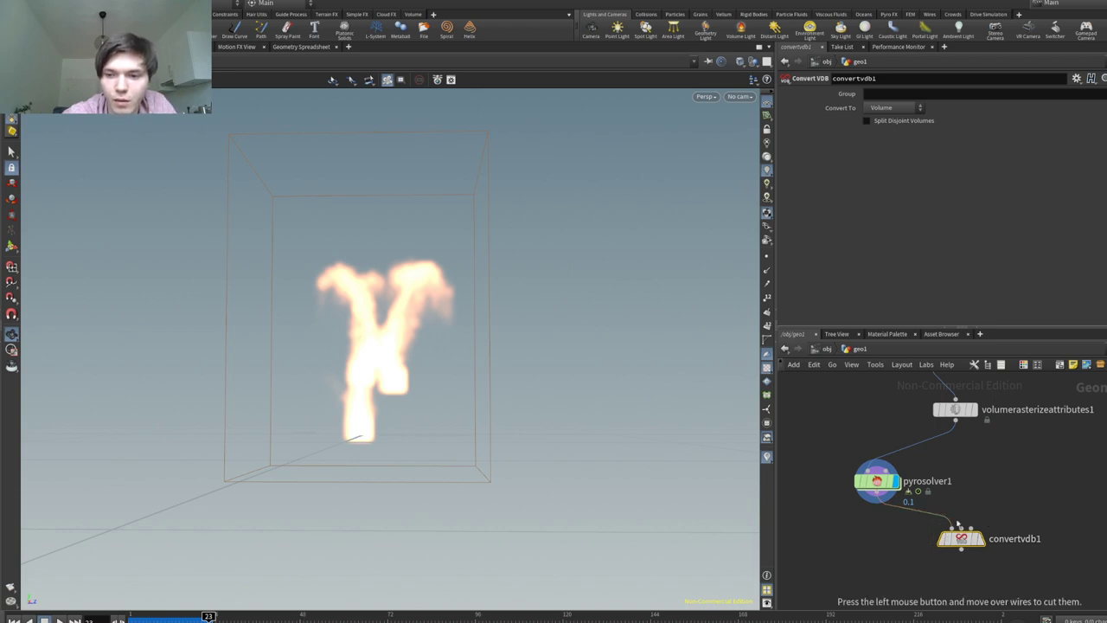
left_click(981, 538)
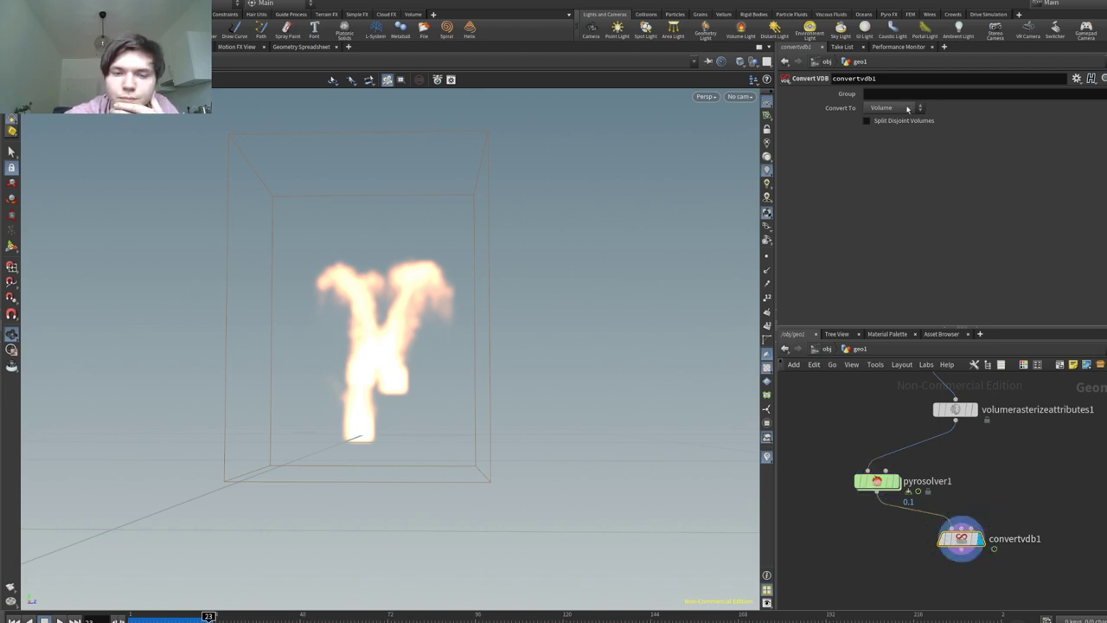
Step: Make the Convert VDB node convert to VDB, with its VDB Class set to Convert SDF to Fog
left_click(906, 108)
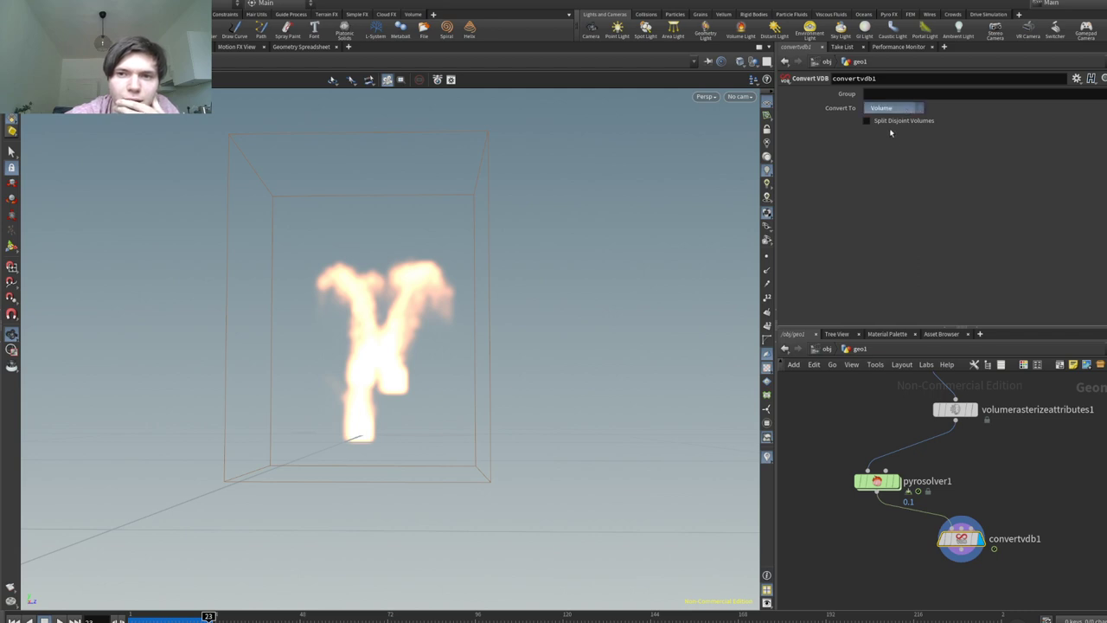
left_click(891, 134)
mouse_move(382, 321)
left_mouse_down()
mouse_move(461, 340)
mouse_move(386, 342)
left_mouse_up()
scroll(386, 342, "up", 2)
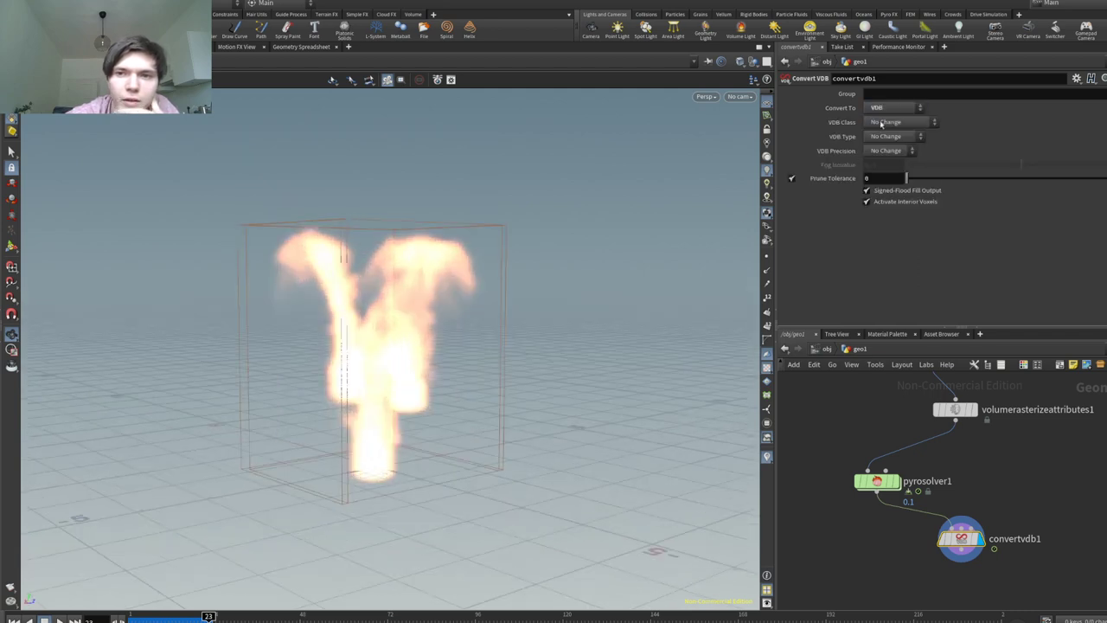
left_click(883, 122)
left_click(908, 151)
left_click_drag(529, 273, 507, 303)
left_click(886, 123)
left_click(882, 155)
scroll(506, 304, "up", 3)
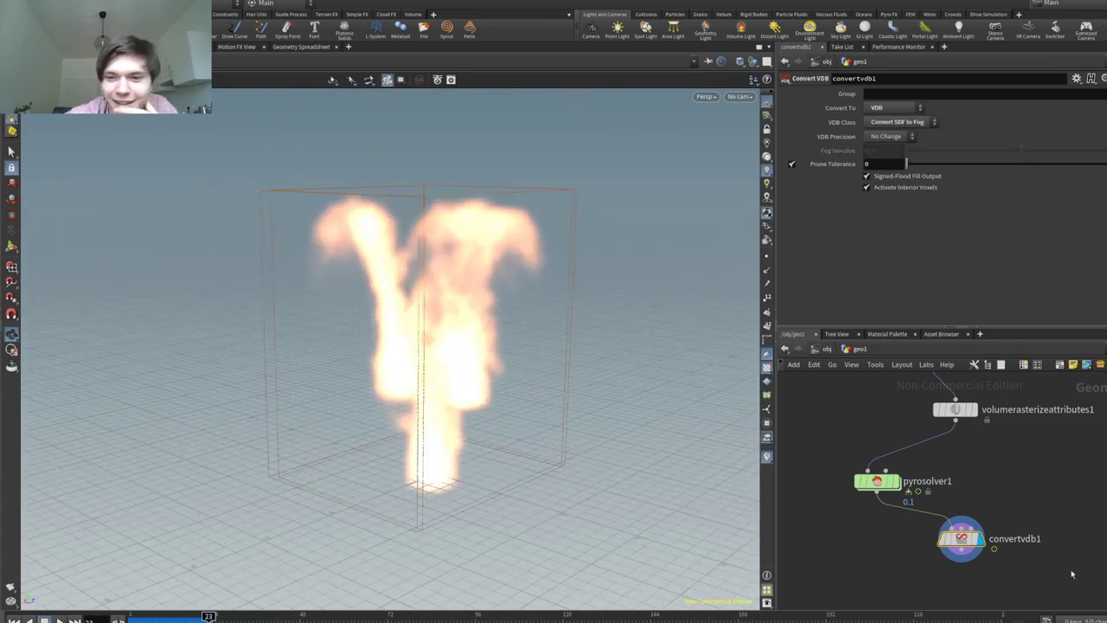
Step: Add and display a second Convert VDB node after the first, converting to Polygon Soup, and inspect the mesh
middle_click_drag(1039, 599, 1036, 539)
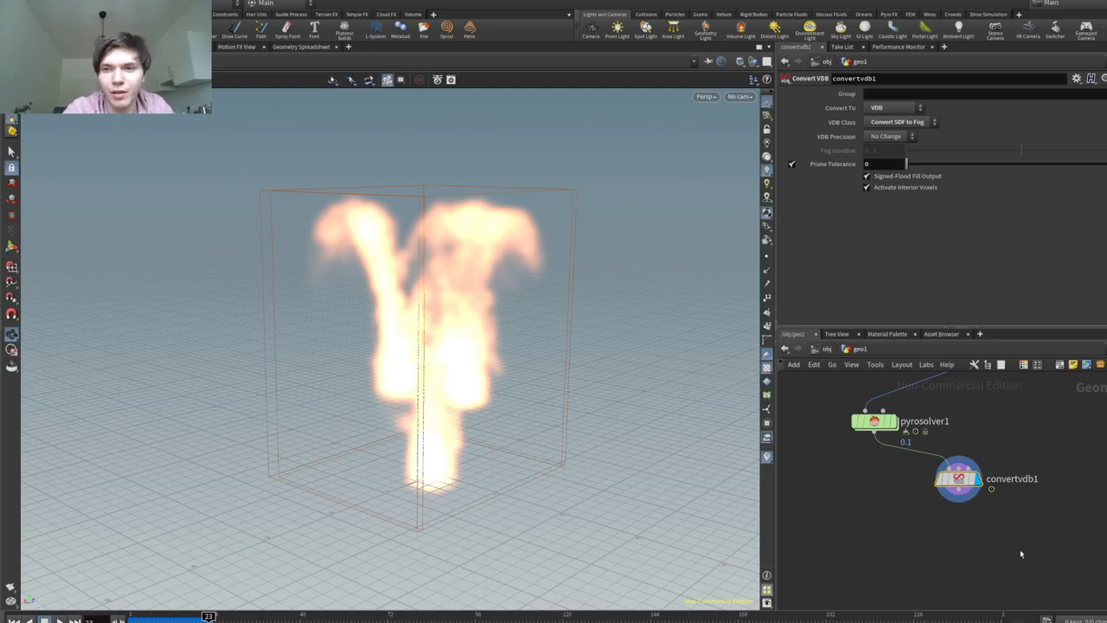
key("Return")
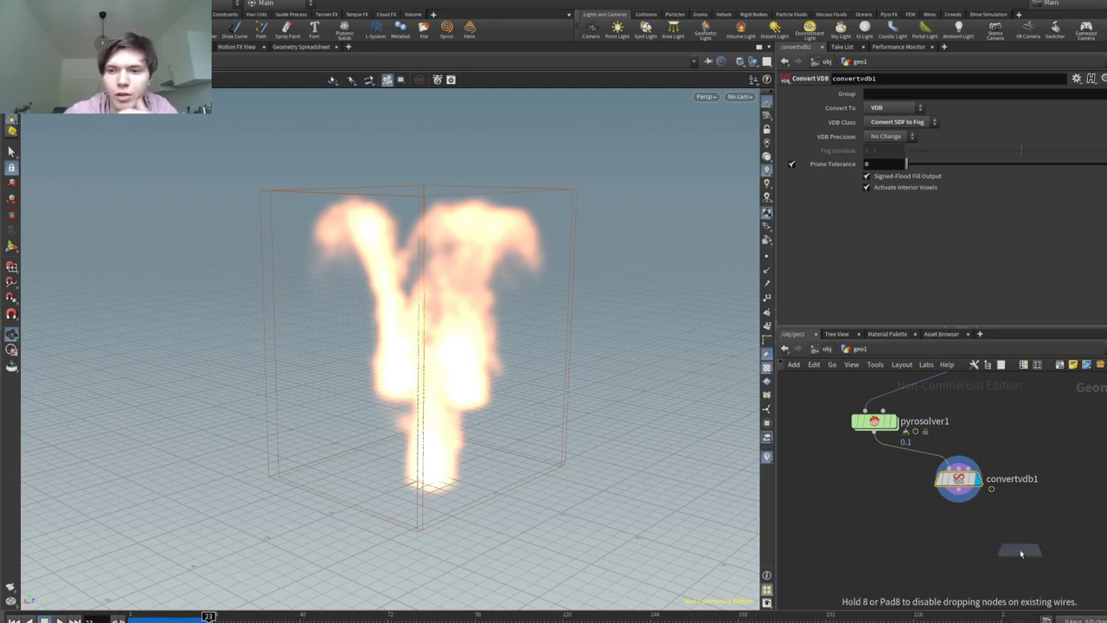
left_click(895, 537)
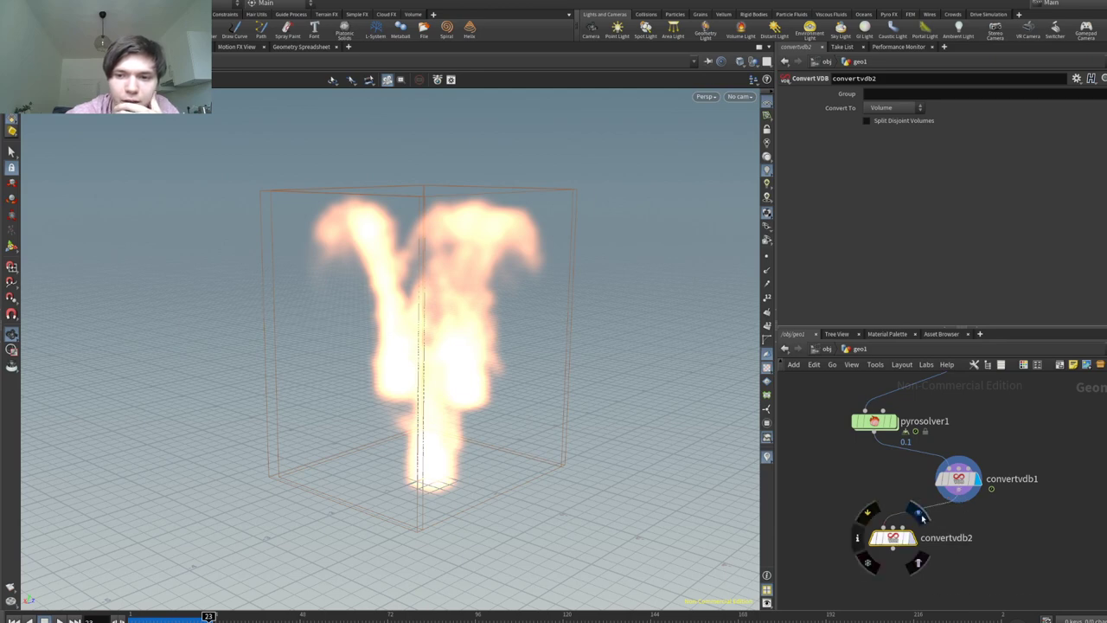
left_click(922, 517)
left_click(901, 110)
left_click(893, 153)
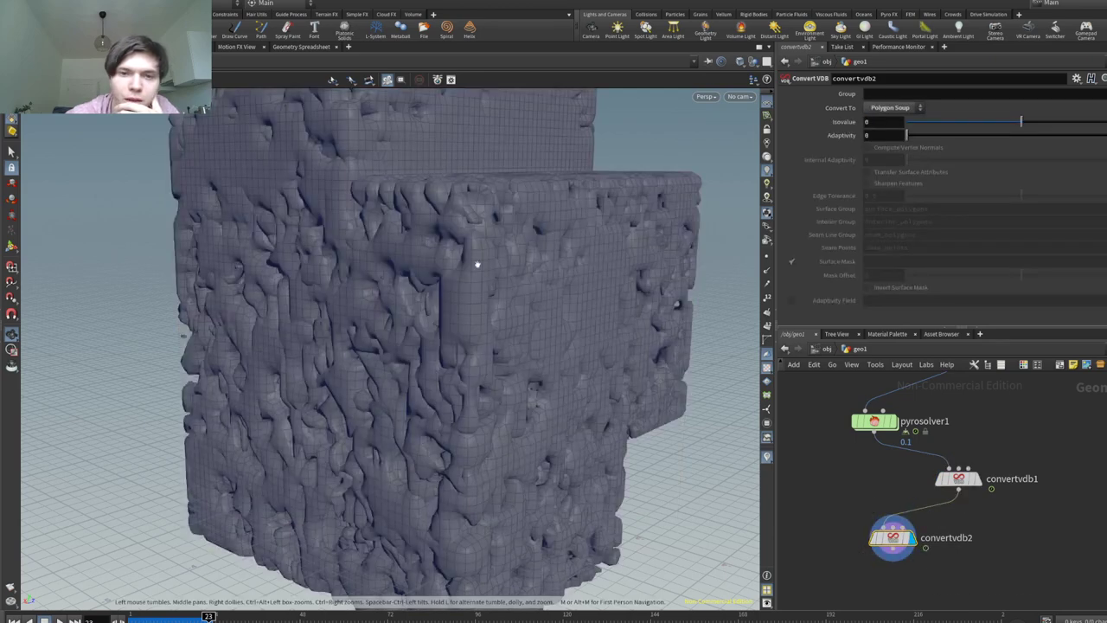
left_click_drag(482, 262, 521, 307)
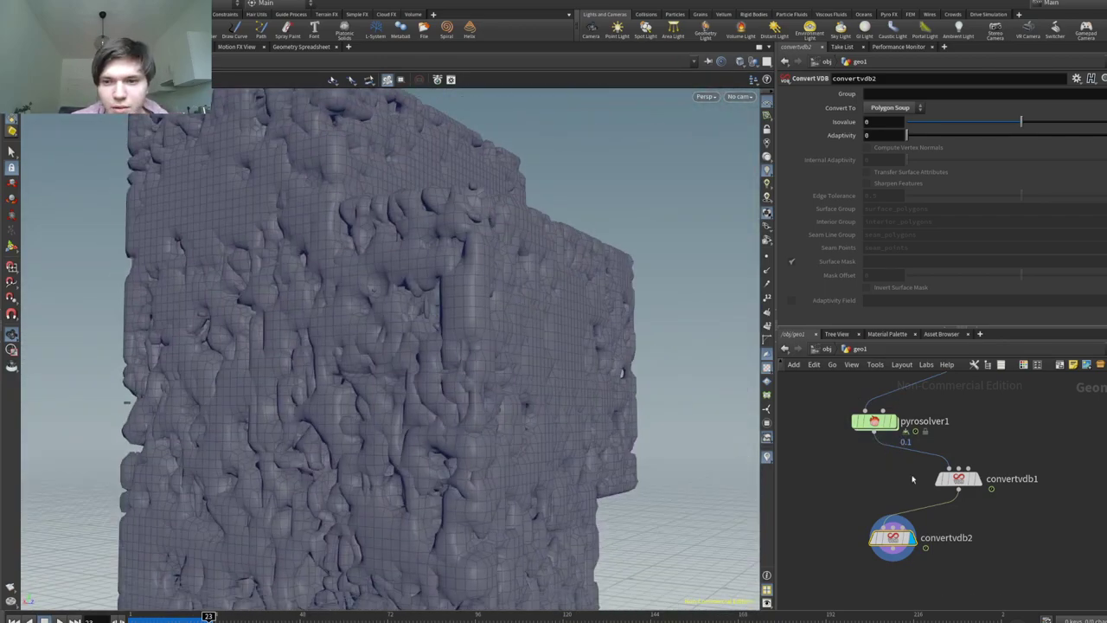
Step: Set the polygon conversion's Isovalue to 0.25 and display the first Convert VDB node for comparison
left_click_drag(1020, 122, 1048, 122)
left_click(984, 454)
left_click(958, 478)
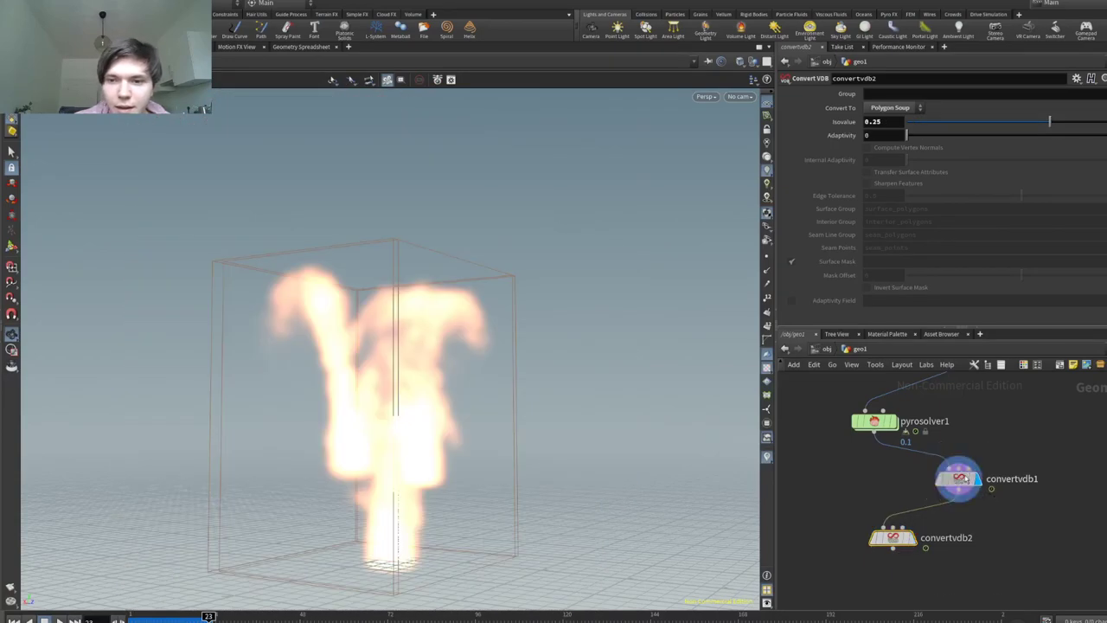
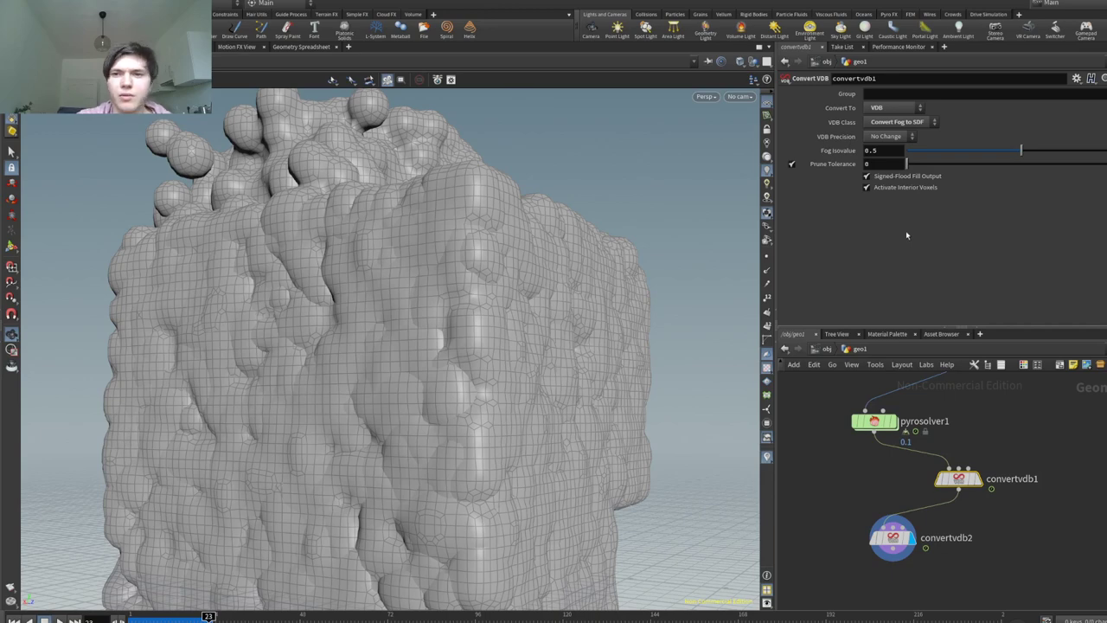
Step: Lower the first Convert VDB's Fog Isovalue to about 0.4, then switch its VDB Class to Convert SDF to Fog
left_click_drag(1020, 152, 998, 160)
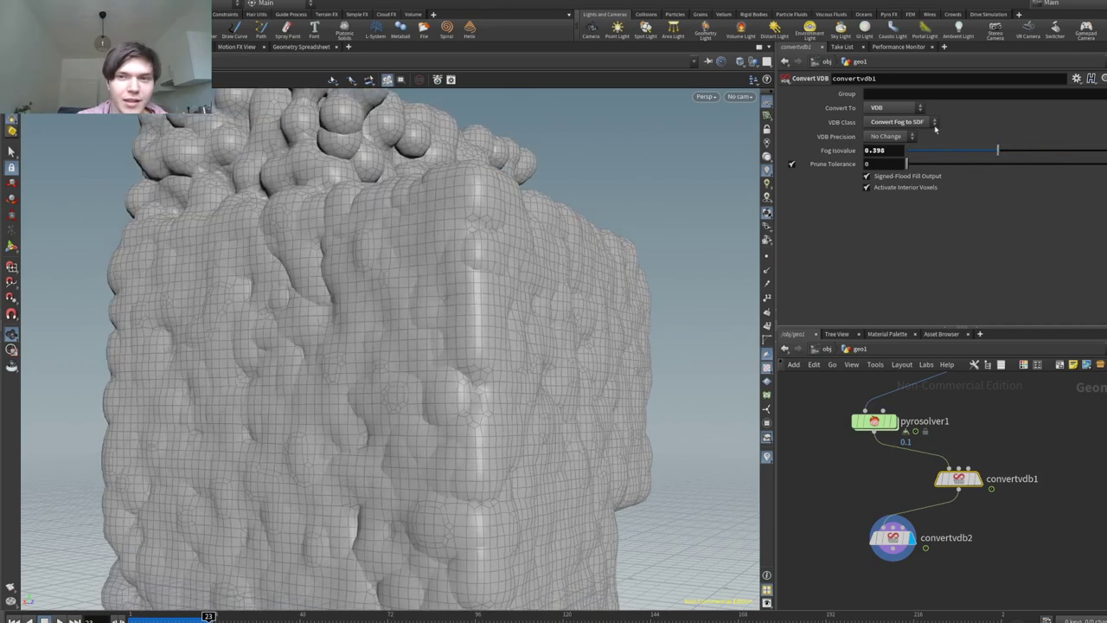
left_click(925, 160)
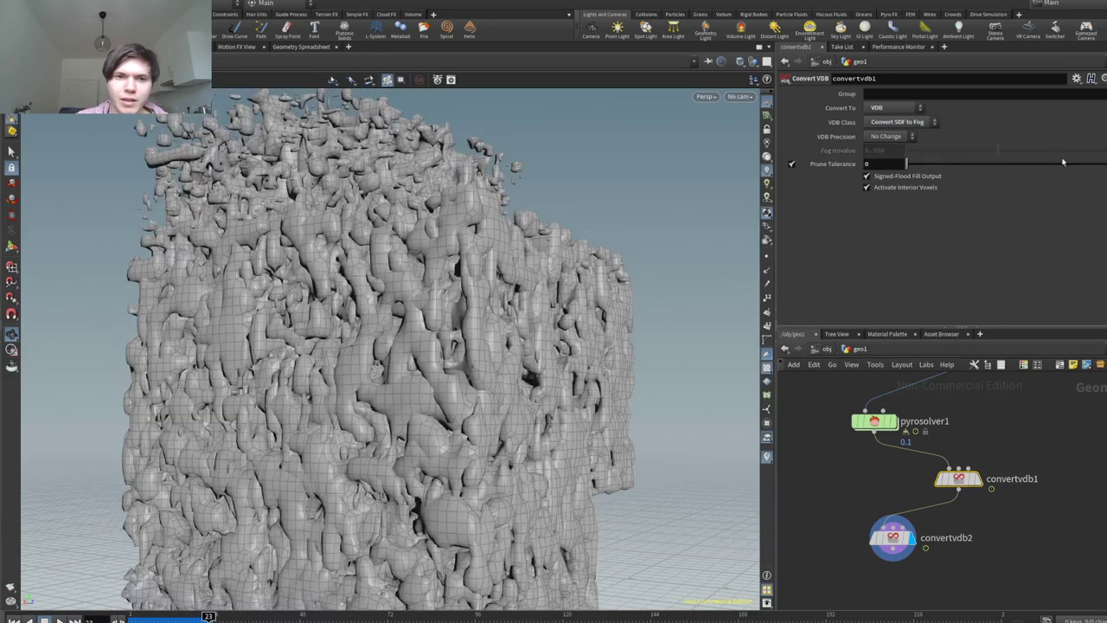
left_click(897, 154)
Step: Try Polygons as the first Convert VDB node's output, then set it to convert to Volume
left_click(894, 109)
left_click(888, 144)
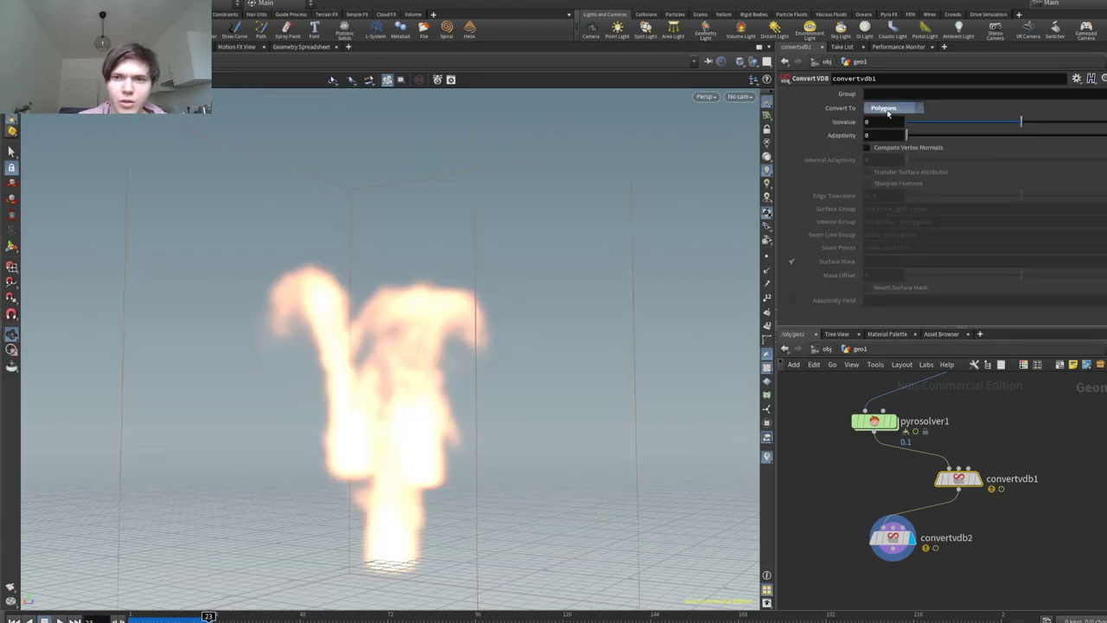
left_click(890, 108)
left_click(891, 81)
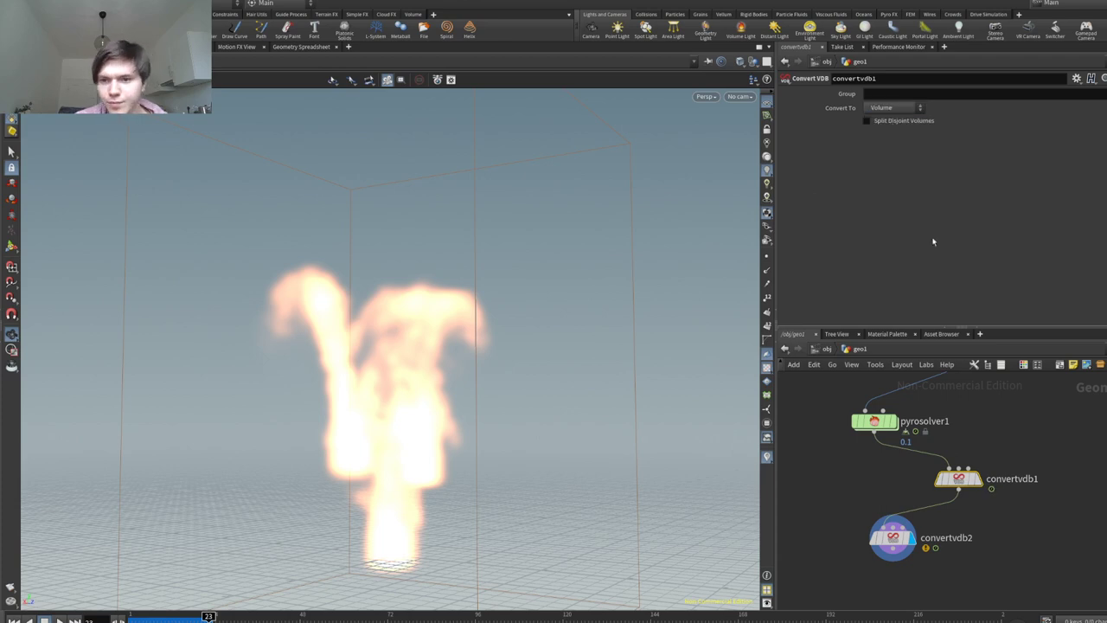
Step: Set the second Convert VDB node to convert to VDB with VDB Class Convert SDF to Fog, and inspect the flames
left_click(892, 537)
left_click(894, 106)
left_click(888, 138)
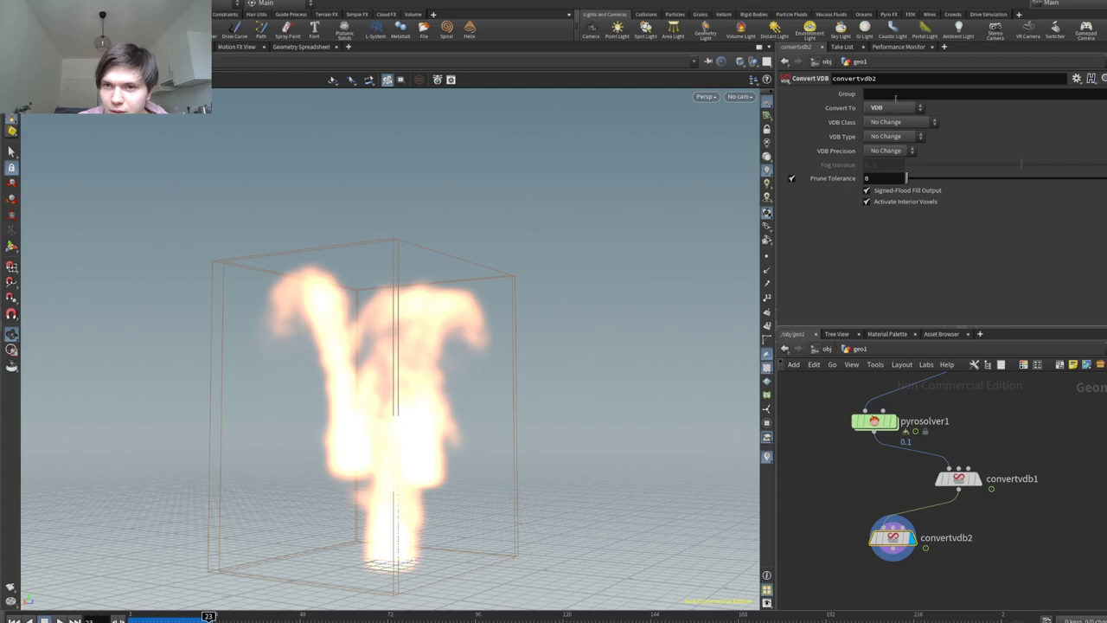
left_click(906, 138)
left_click(907, 126)
left_click(907, 126)
left_click(908, 148)
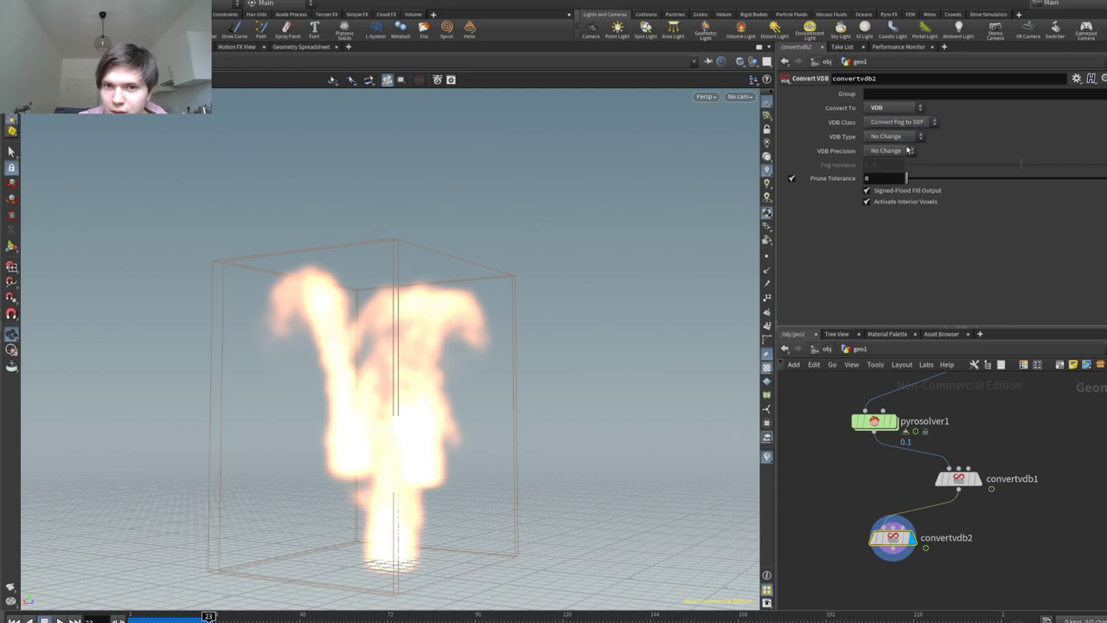
left_click(911, 125)
left_click(907, 155)
left_click_drag(635, 305, 354, 319)
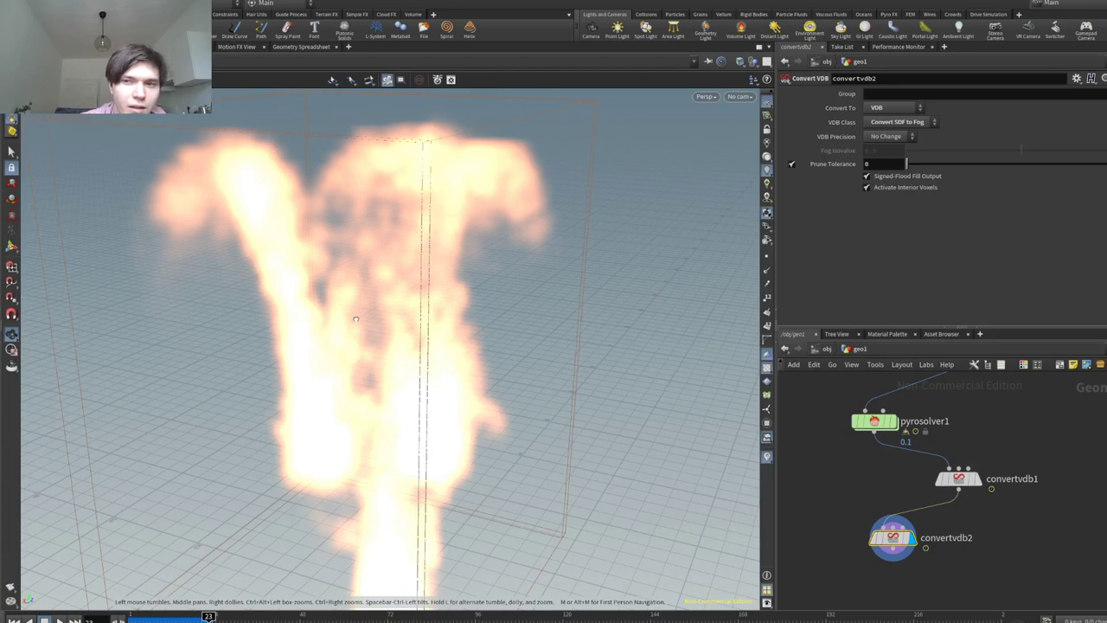
Step: Replay the converted fire simulation from frame 1 and view the whole flame
middle_click_drag(958, 450, 938, 559)
left_click_drag(441, 415, 320, 356)
left_click(13, 620)
left_click(60, 620)
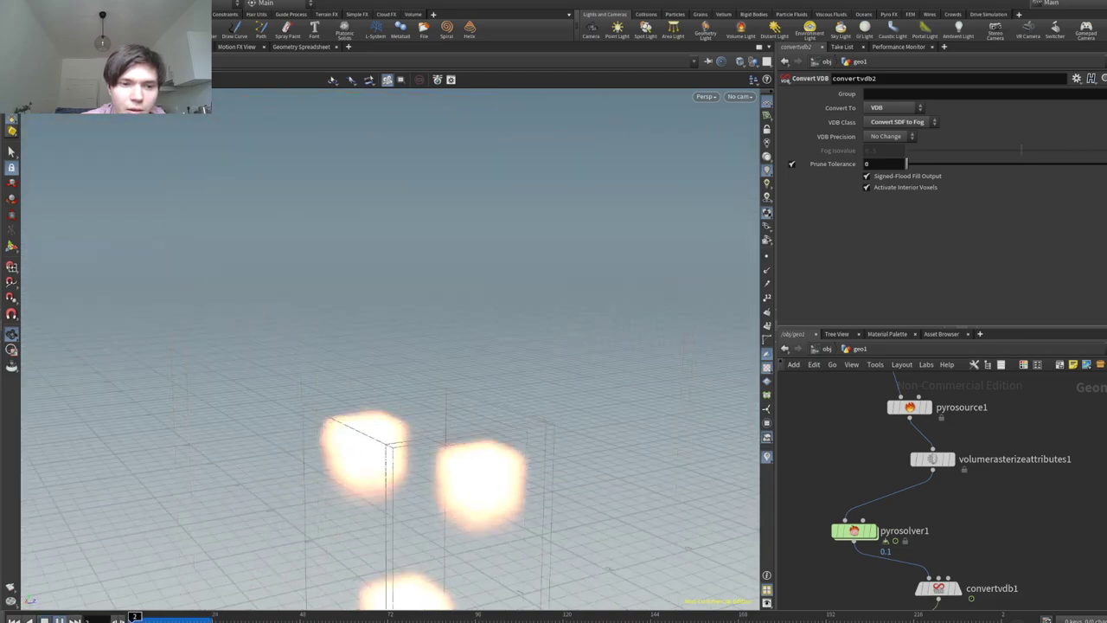
left_click_drag(250, 468, 287, 420)
scroll(481, 410, "down", 5)
Step: Compare the two Convert VDB outputs by displaying the first node, then return the display to the second
middle_click_drag(953, 565, 972, 452)
mouse_move(962, 474)
left_click(982, 451)
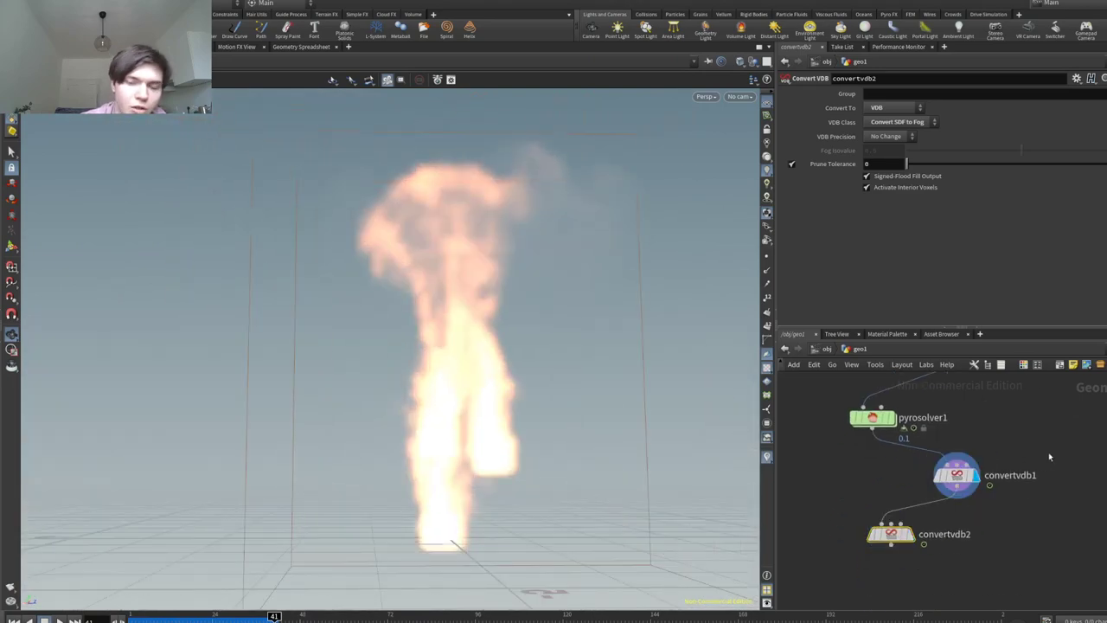
left_click(912, 513)
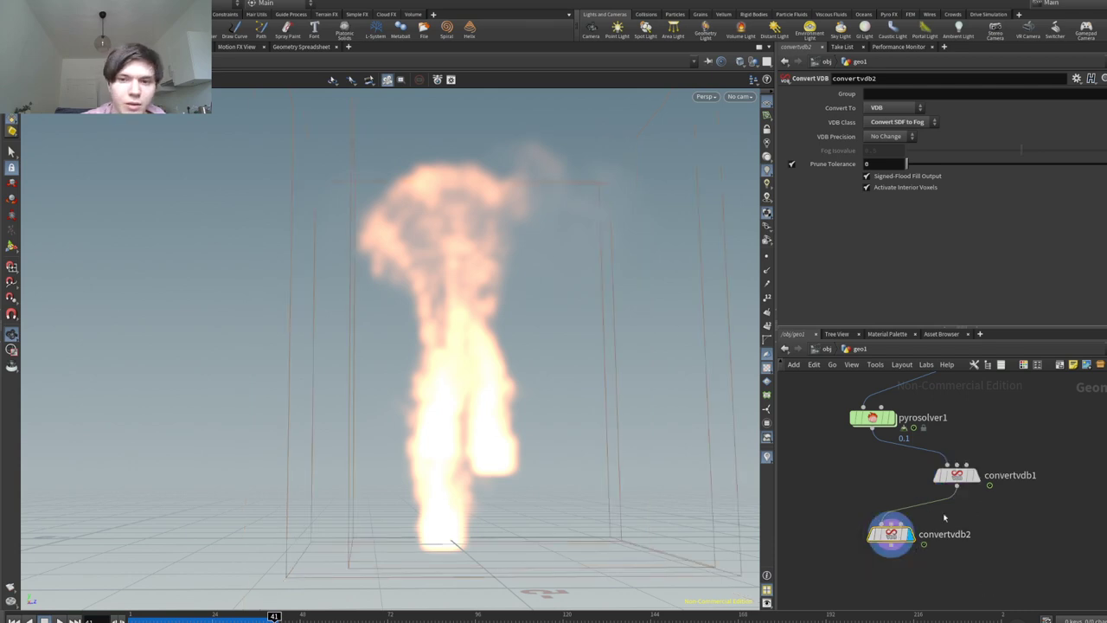
Step: Set the second Convert VDB node to Polygons and the first to VDB, and examine the resulting mesh at frame 13
left_click(896, 109)
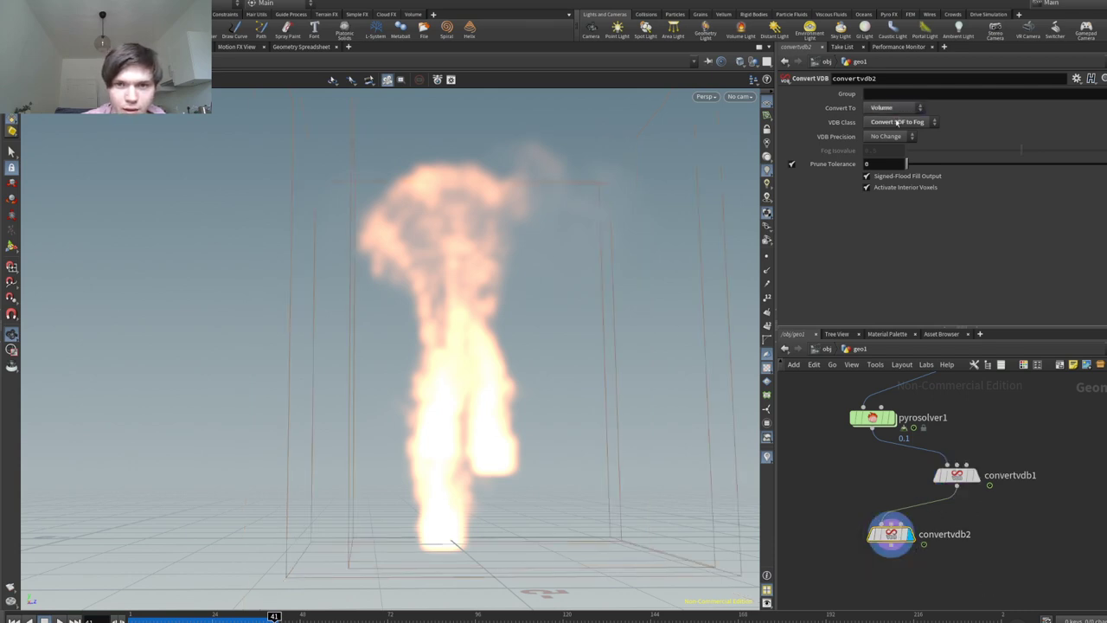
left_click(898, 121)
left_click(956, 474)
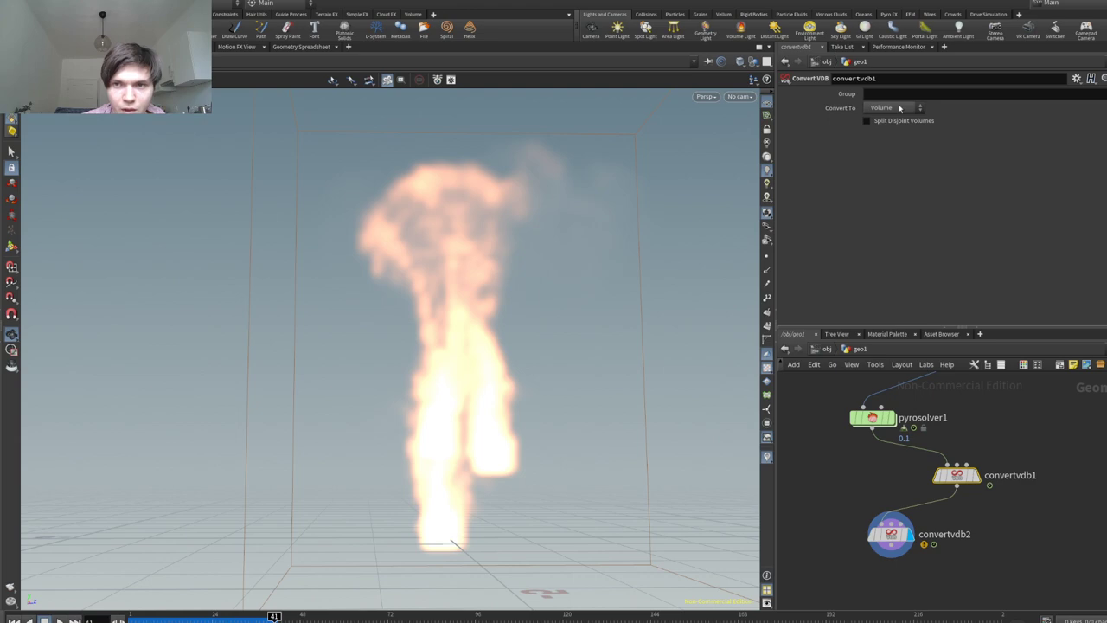
left_click(897, 137)
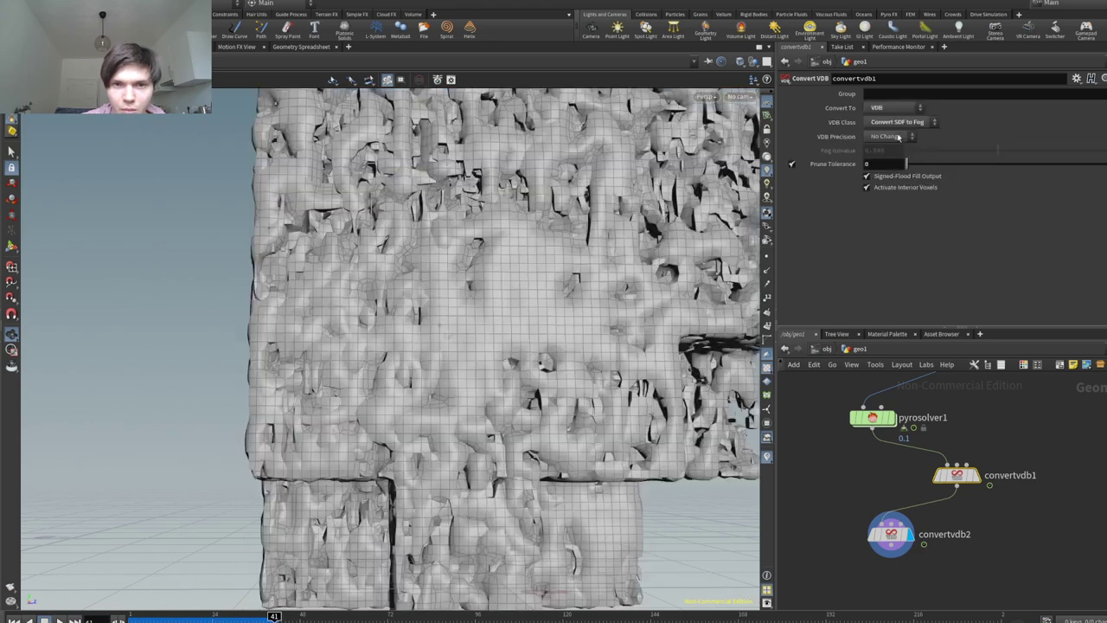
left_click_drag(691, 337, 415, 381, "alt")
right_click_drag(415, 380, 274, 541, "alt")
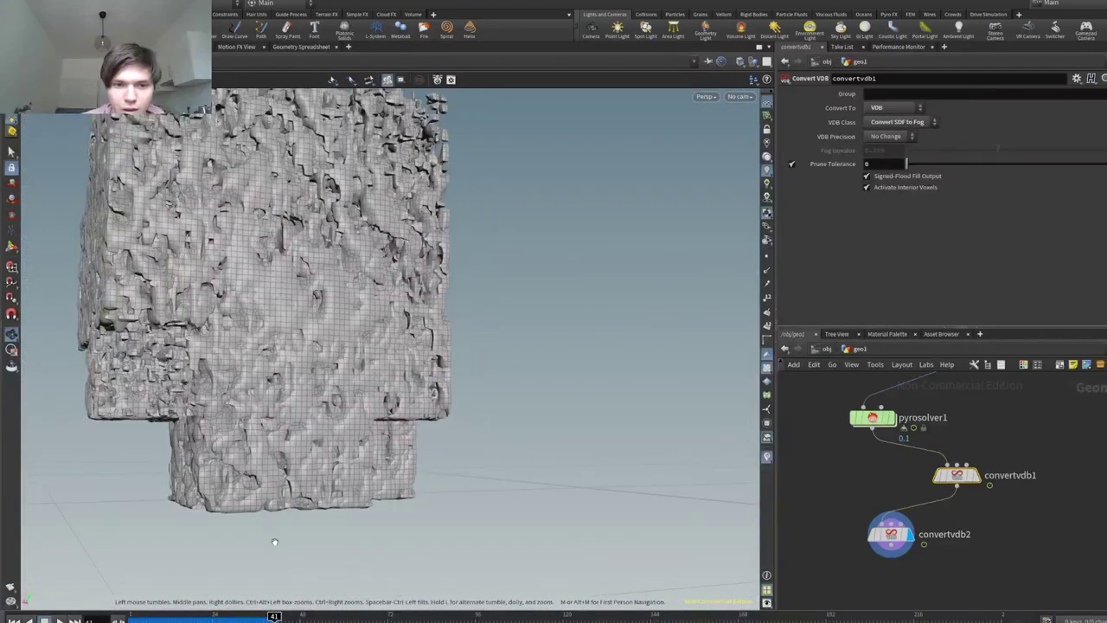
left_click_drag(274, 616, 173, 618)
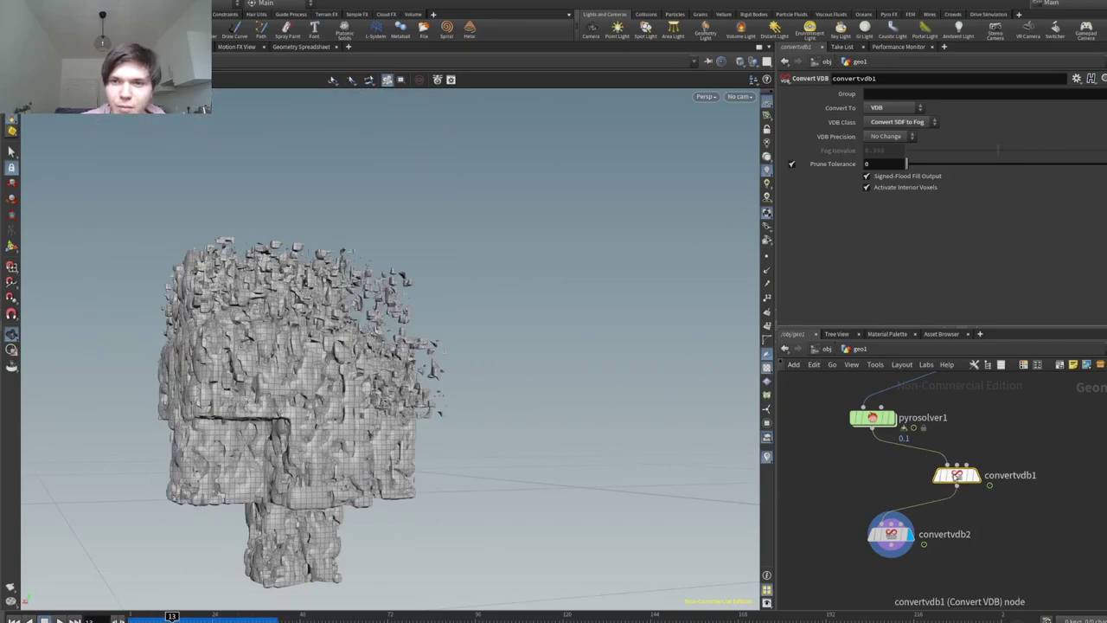
Step: Lower the second Convert VDB node's Isovalue and try adjusting the first node's Prune Tolerance
left_click(890, 533)
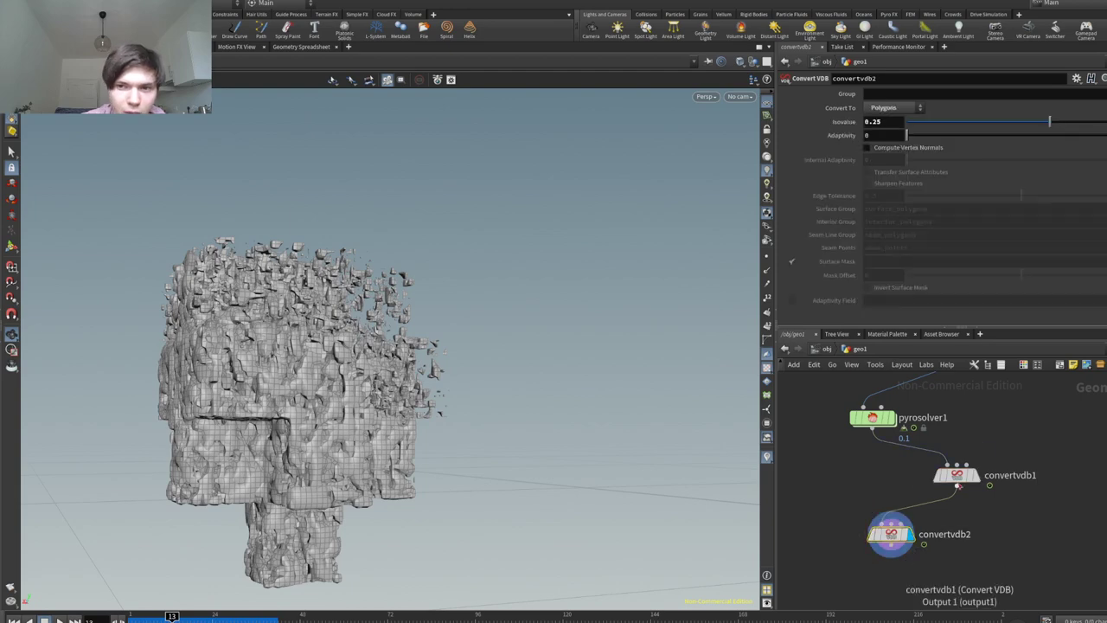
mouse_move(958, 480)
mouse_move(1049, 122)
left_mouse_down()
mouse_move(1005, 124)
mouse_move(1091, 120)
mouse_move(1022, 121)
mouse_move(1032, 121)
left_mouse_up()
left_click(956, 475)
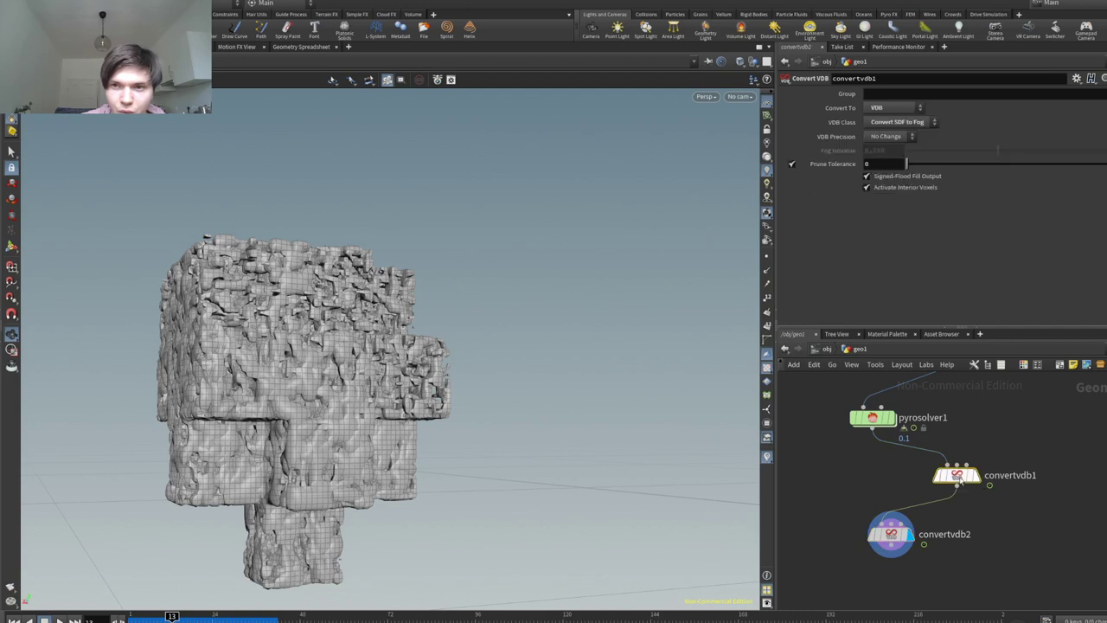
left_click_drag(940, 165, 867, 164)
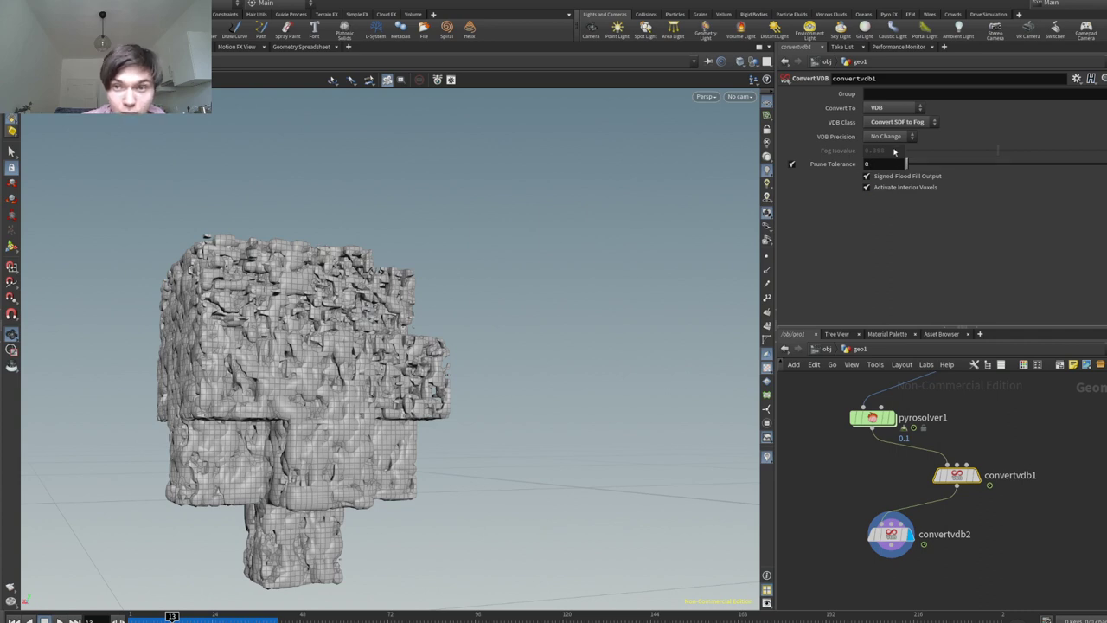
Step: Try Polygons and Volume as the first Convert VDB node's output, then return it to VDB
left_click(894, 107)
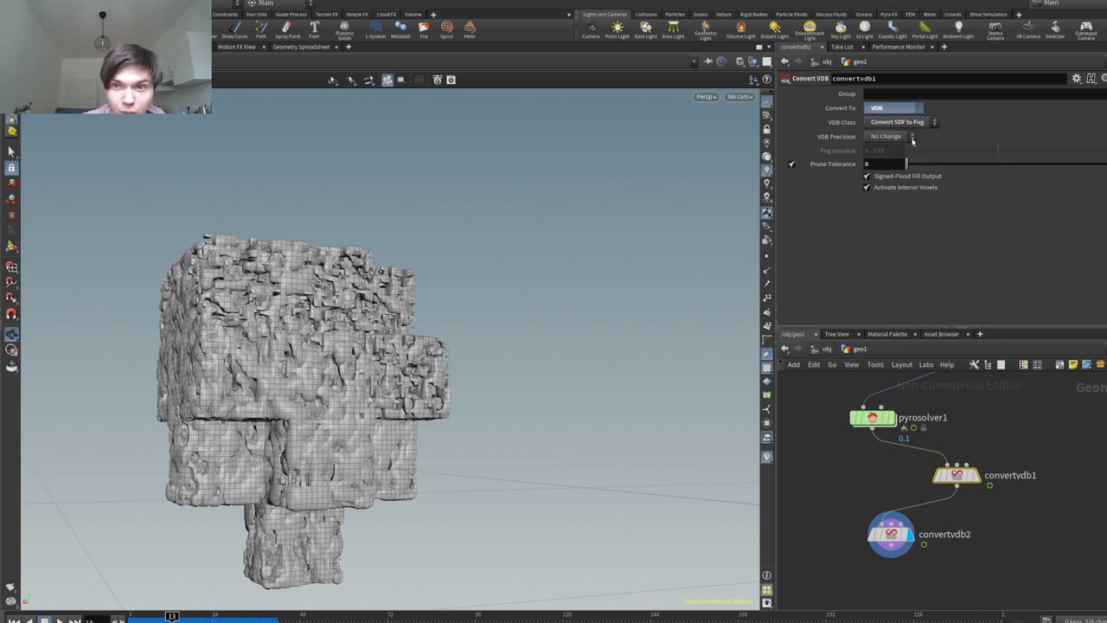
left_click(906, 111)
left_click(906, 111)
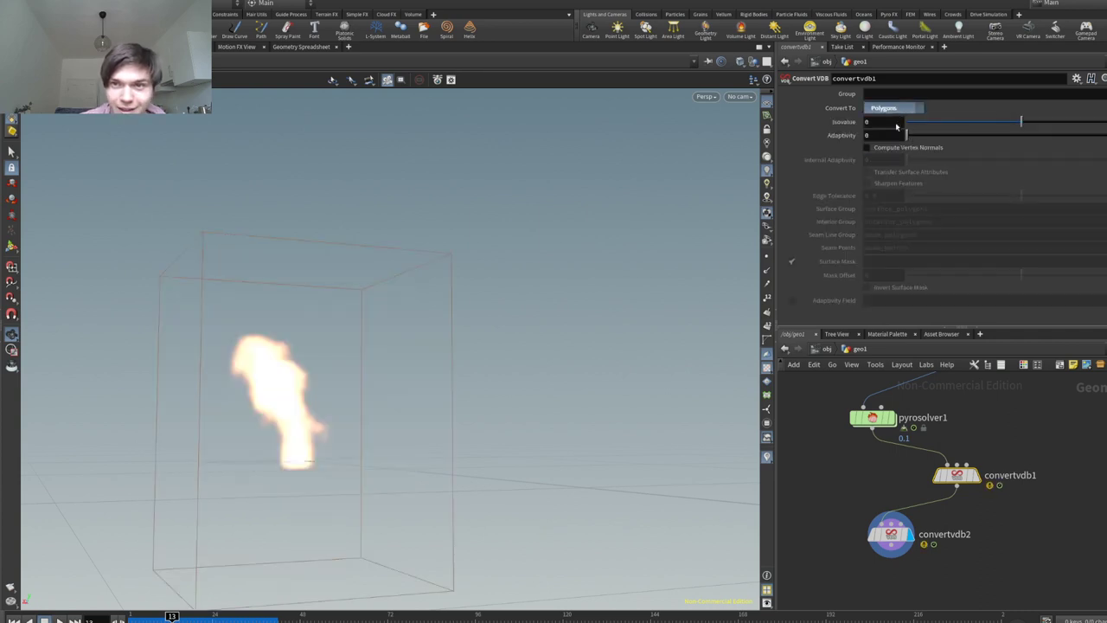
left_click(904, 119)
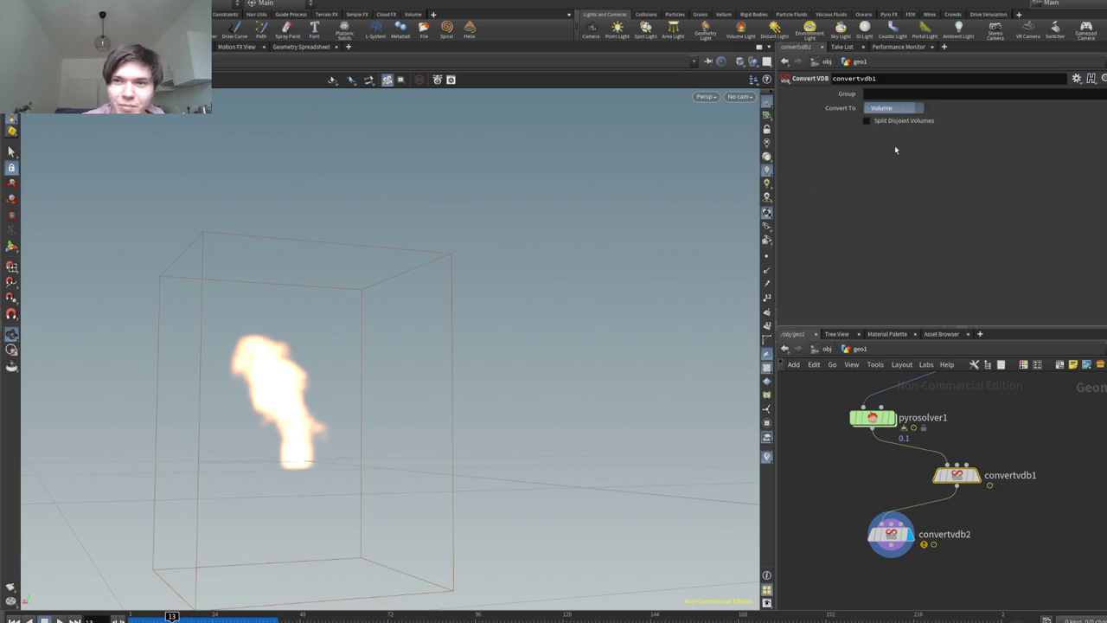
left_click(889, 137)
Step: Set the first Convert VDB node's VDB Class to Convert Fog to SDF with a Fog Isovalue of 0.758
left_click(907, 122)
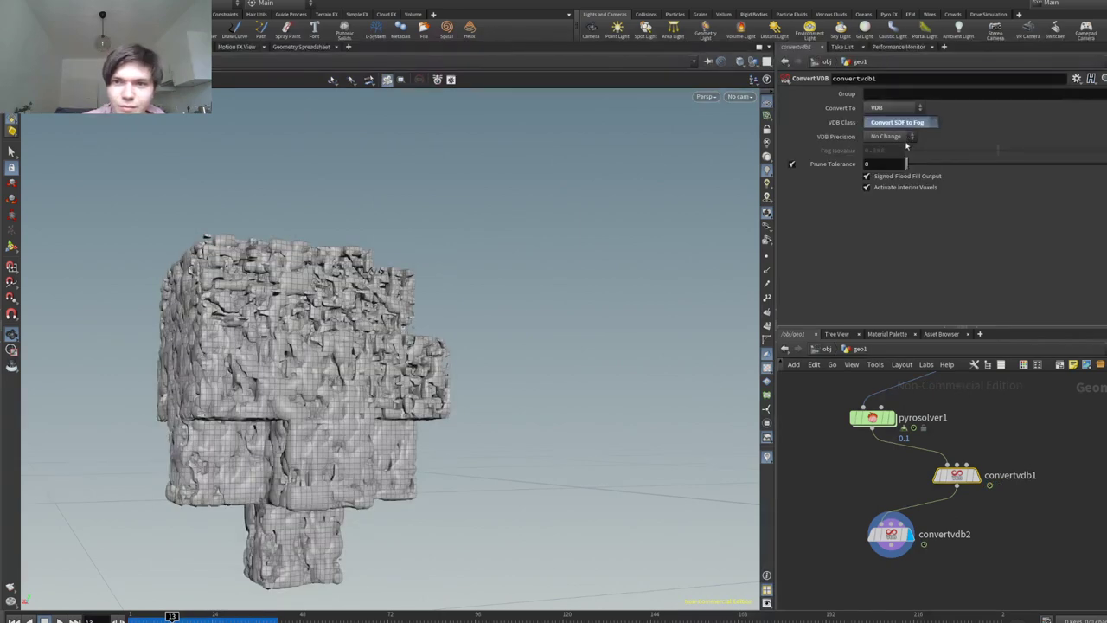
left_click(906, 145)
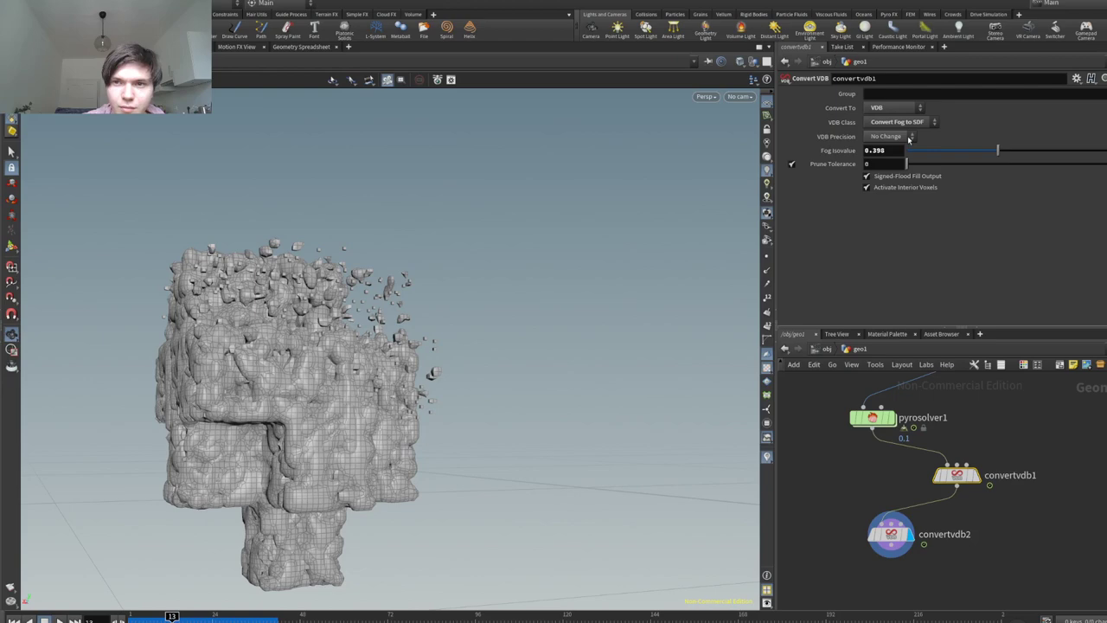
left_click_drag(997, 151, 917, 151)
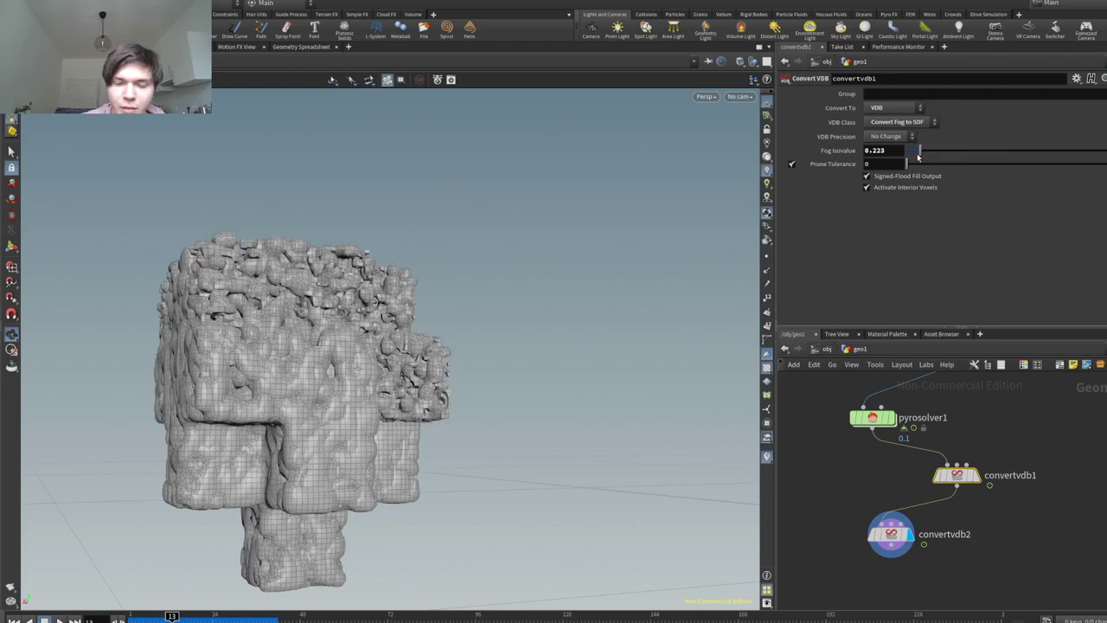
left_click_drag(1024, 158, 1080, 150)
Step: Scrub and replay the polygon version of the fire simulation from frame 1 to examine its shape
left_click_drag(493, 324, 334, 410)
left_click_drag(174, 616, 211, 616)
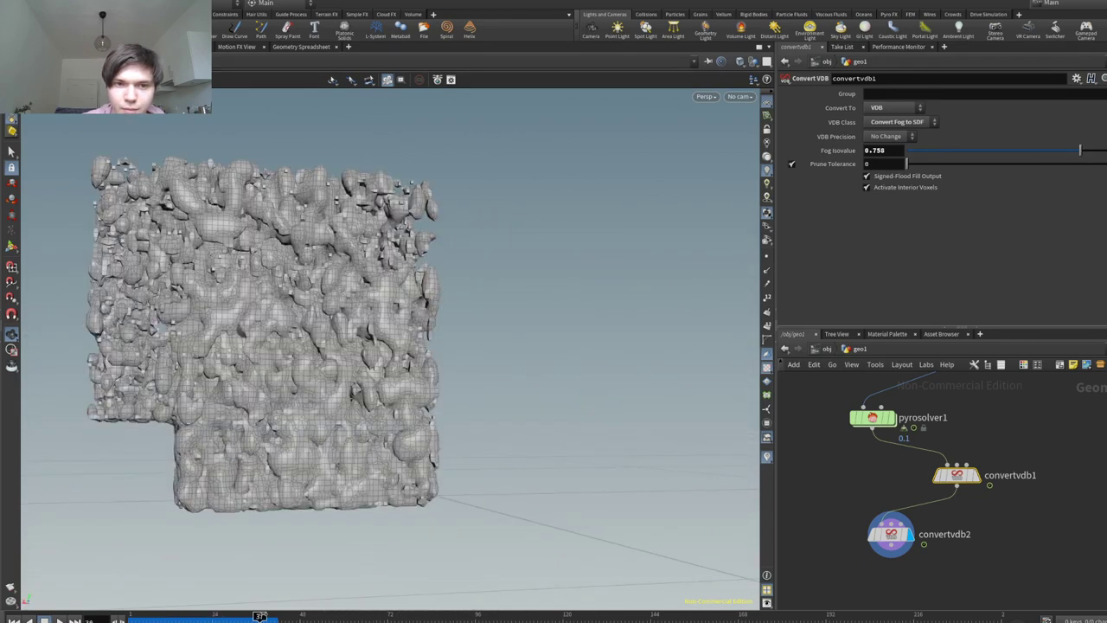
left_click_drag(222, 614, 130, 617)
left_click(60, 620)
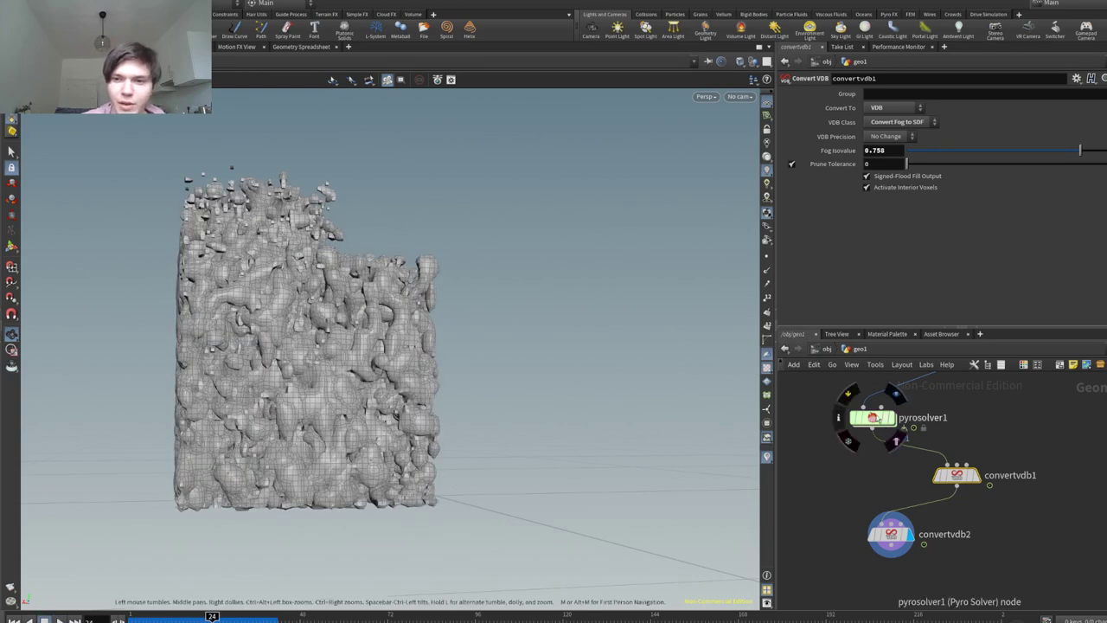
Step: Display the Pyro Solver node's output and examine the original flame
left_click(875, 418)
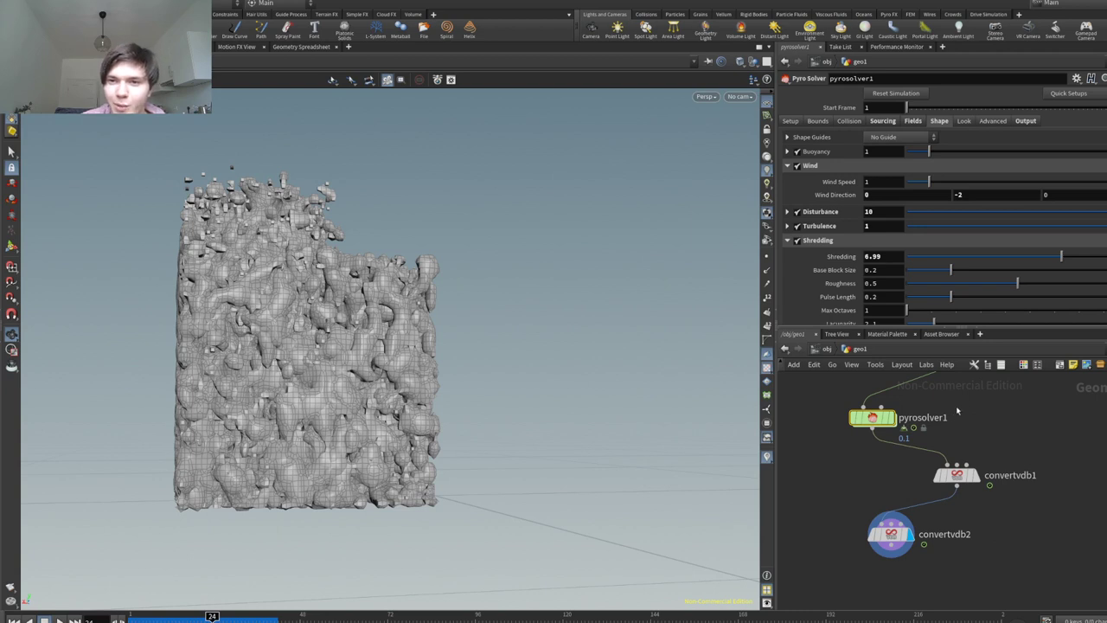
scroll(965, 456, "up", 2)
scroll(980, 446, "up", 1)
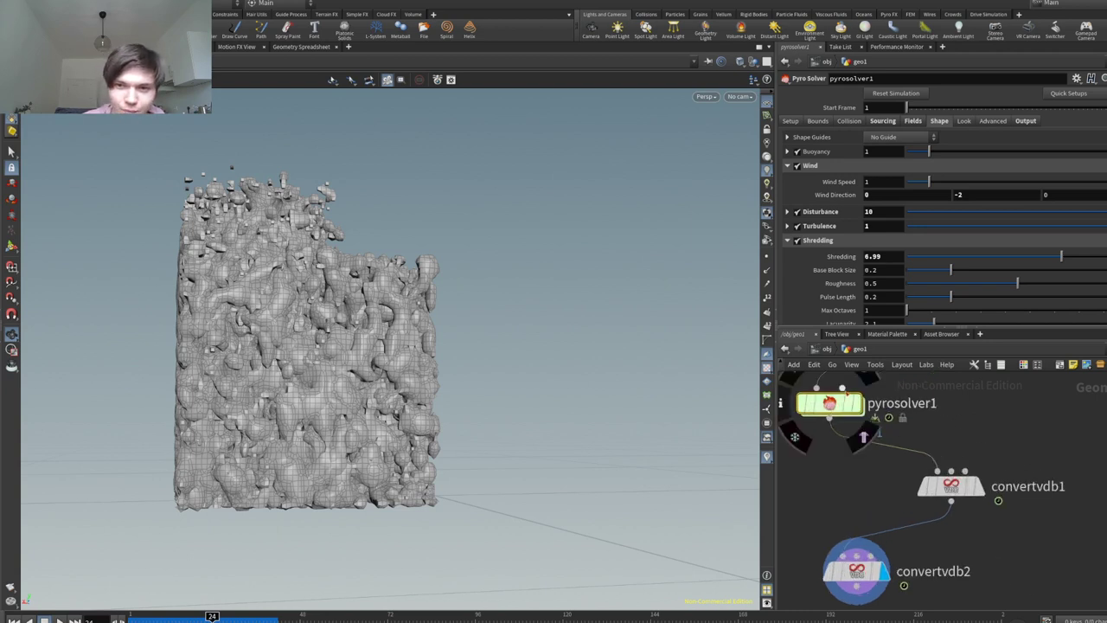
left_click(857, 403)
left_click_drag(346, 338, 459, 372)
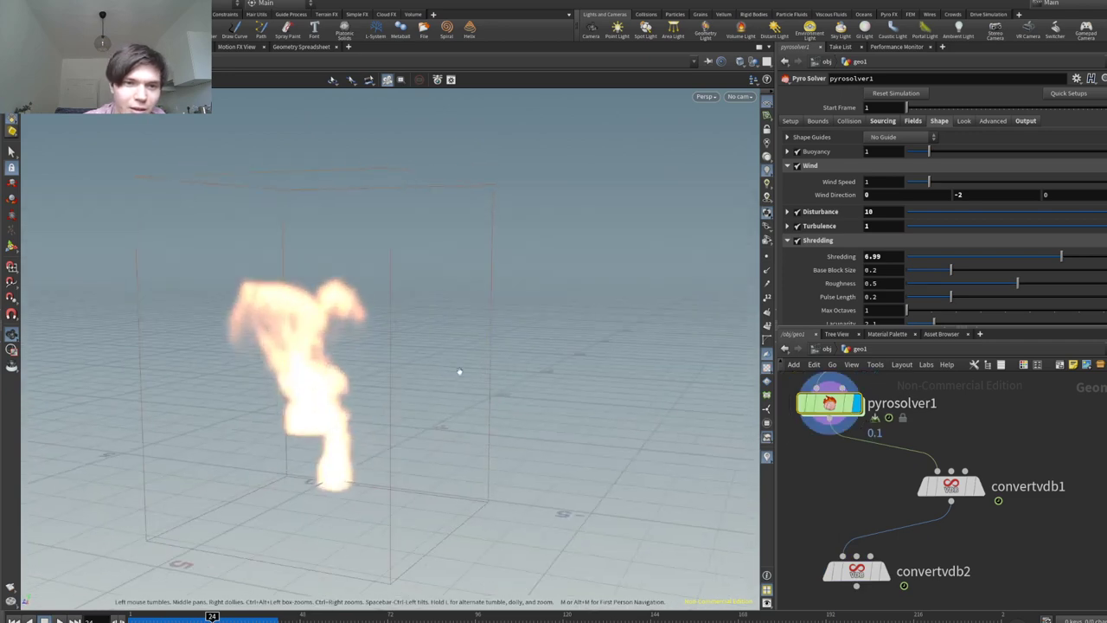
scroll(295, 352, "up", 2)
Step: Make room below the Pyro Solver, add an IsoOffset node fed by the solver, and display it
mouse_move(952, 486)
left_click_drag(951, 486, 966, 536)
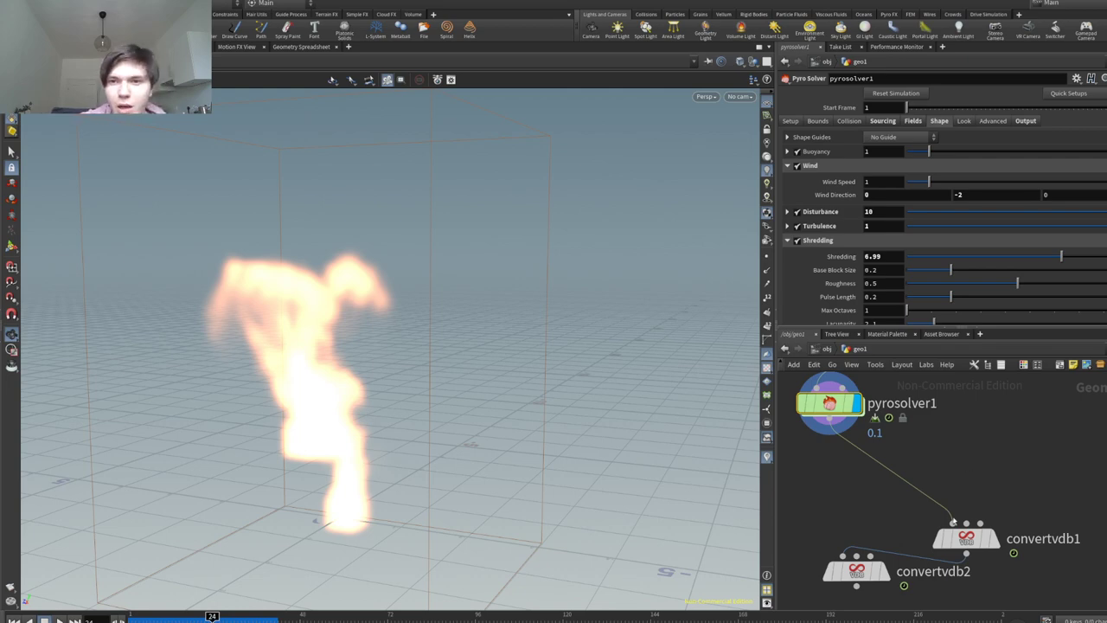
left_click(978, 460)
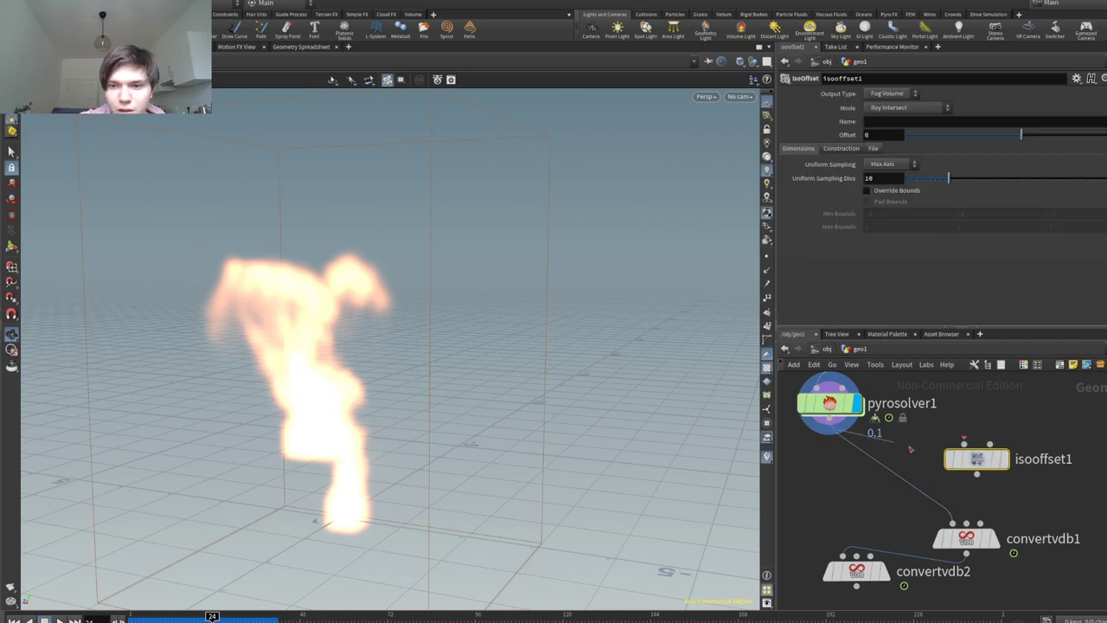
left_click(1010, 425)
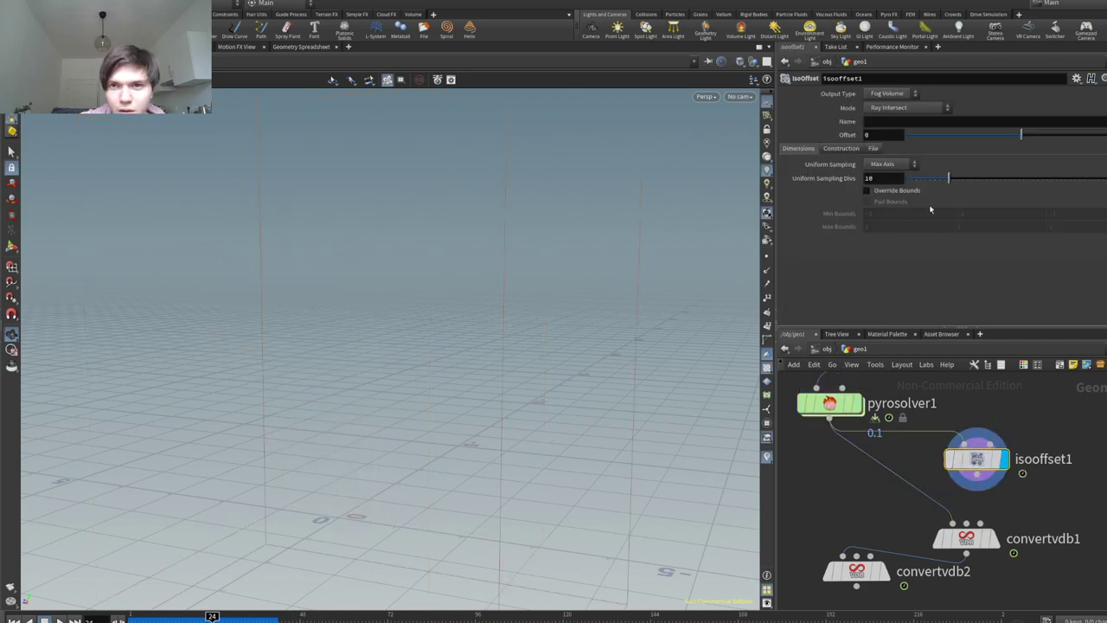
Step: Set the IsoOffset output type to SDF Volume, feed it into the first Convert VDB node, and display that node
left_click(895, 113)
left_click(895, 112)
left_click(895, 112)
left_click(897, 134)
scroll(904, 109, "up", 2)
scroll(899, 94, "down", 1)
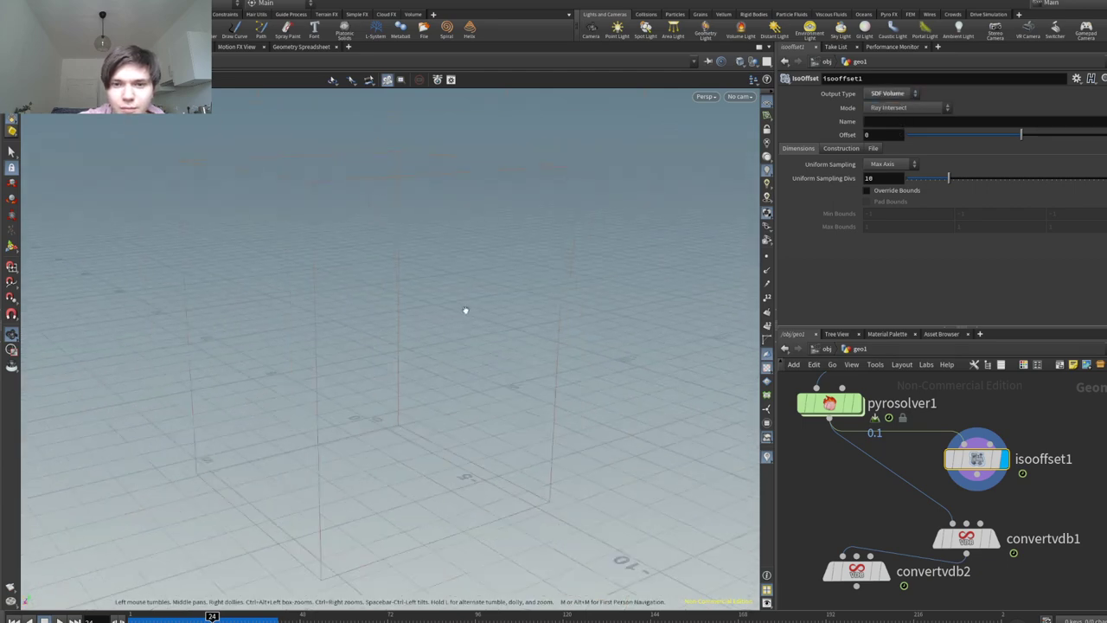
mouse_move(1003, 506)
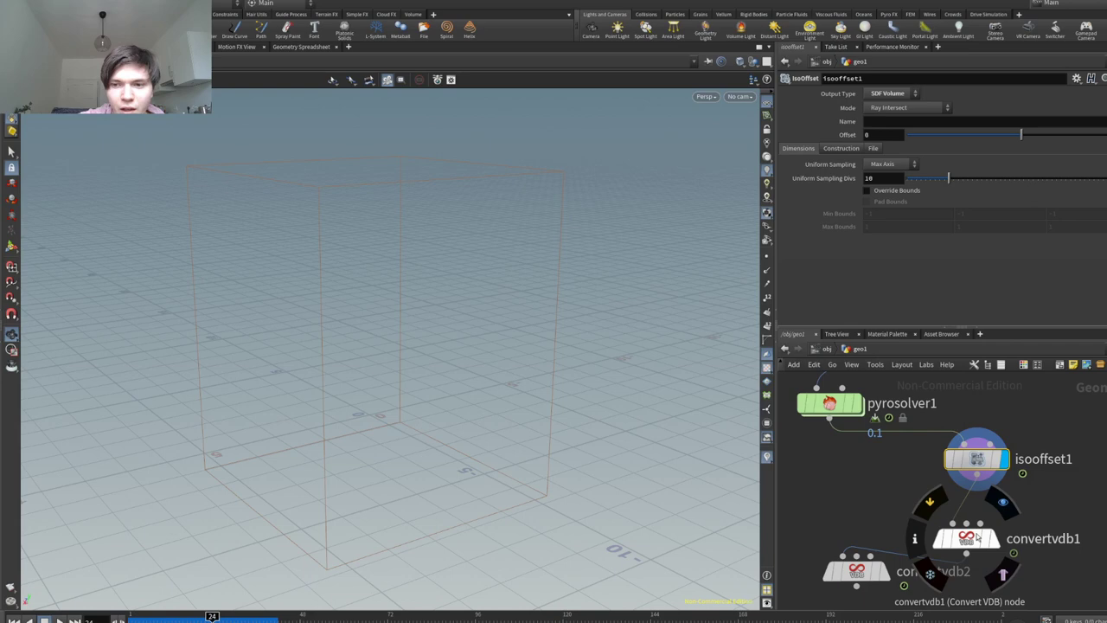
left_click(965, 537)
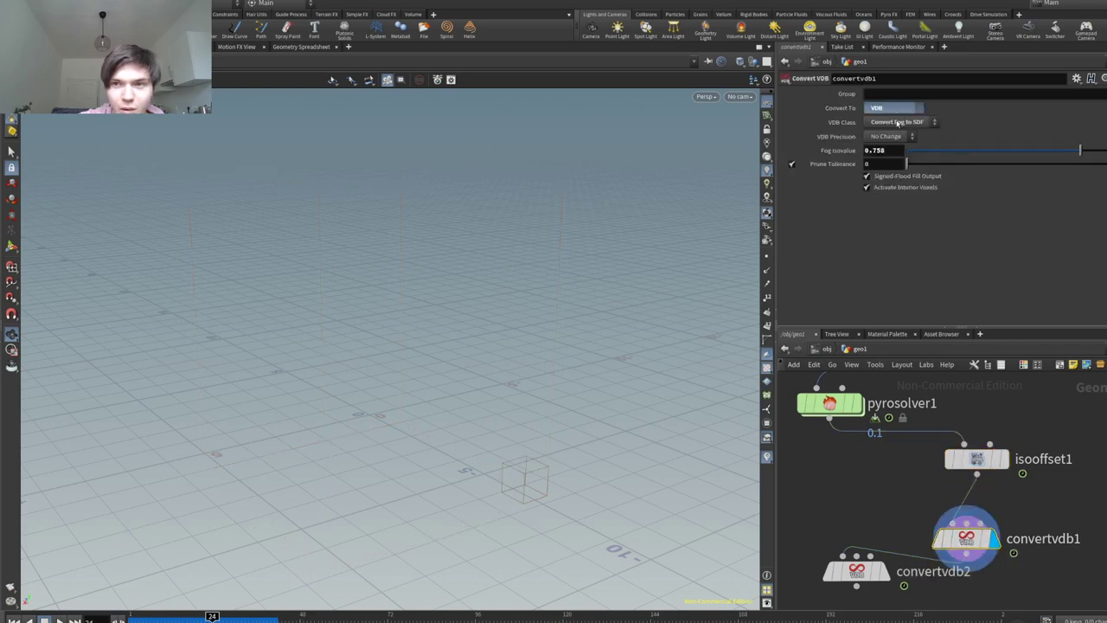
Step: Try an Offset of -0.06 and the Tetra Mesh output type on the IsoOffset node, then delete the node
left_click(976, 458)
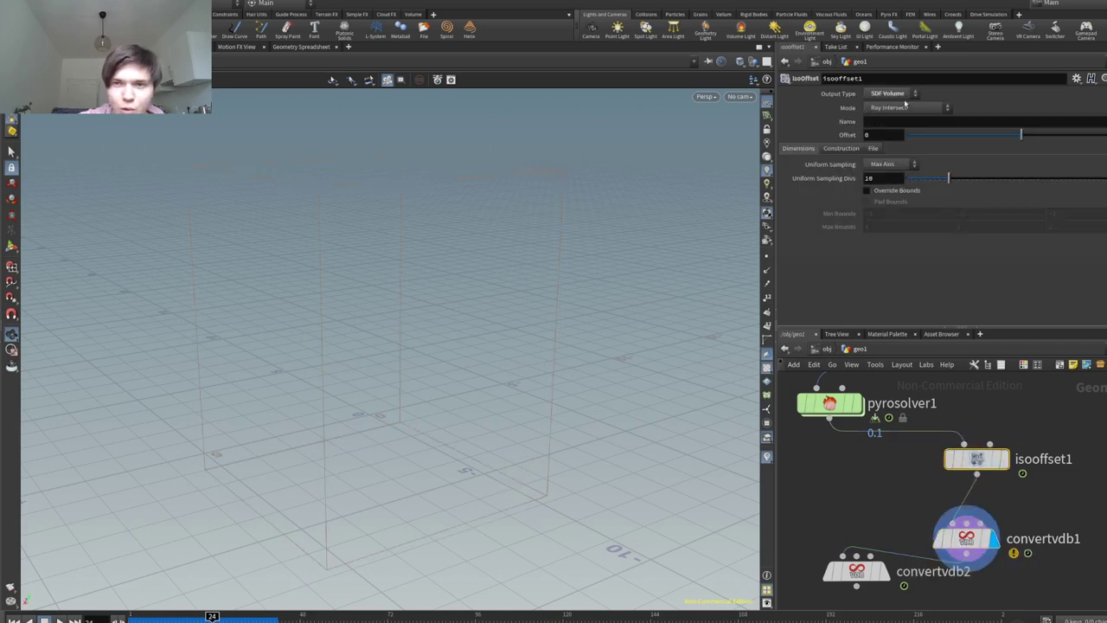
left_click_drag(953, 135, 1019, 150)
left_click(1003, 458)
left_click(894, 119)
left_click(900, 95)
left_click(897, 134)
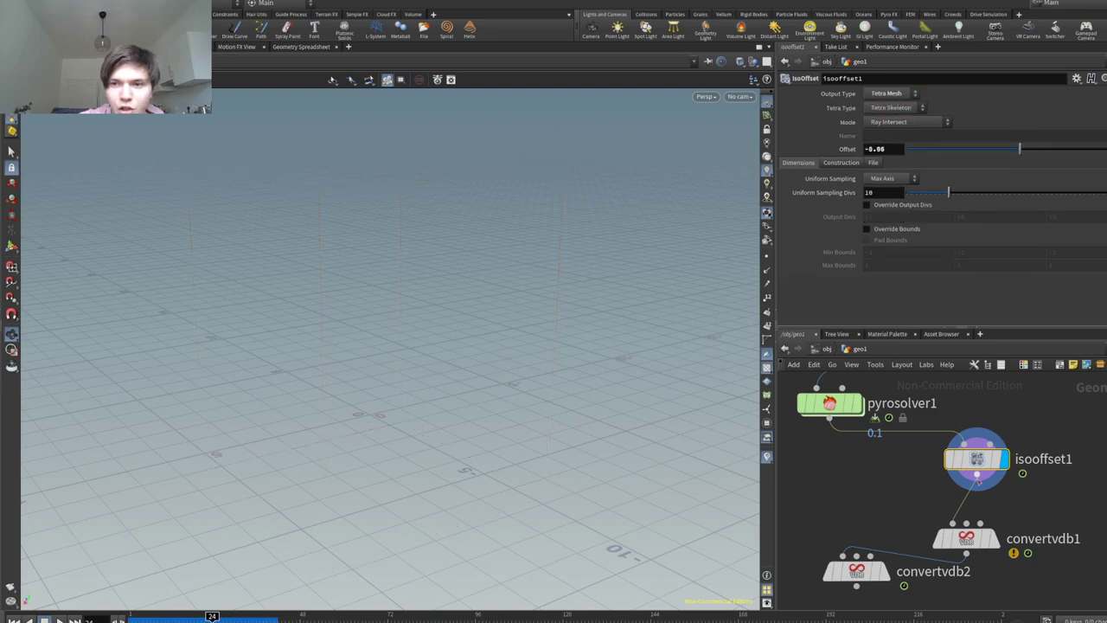
key("Delete")
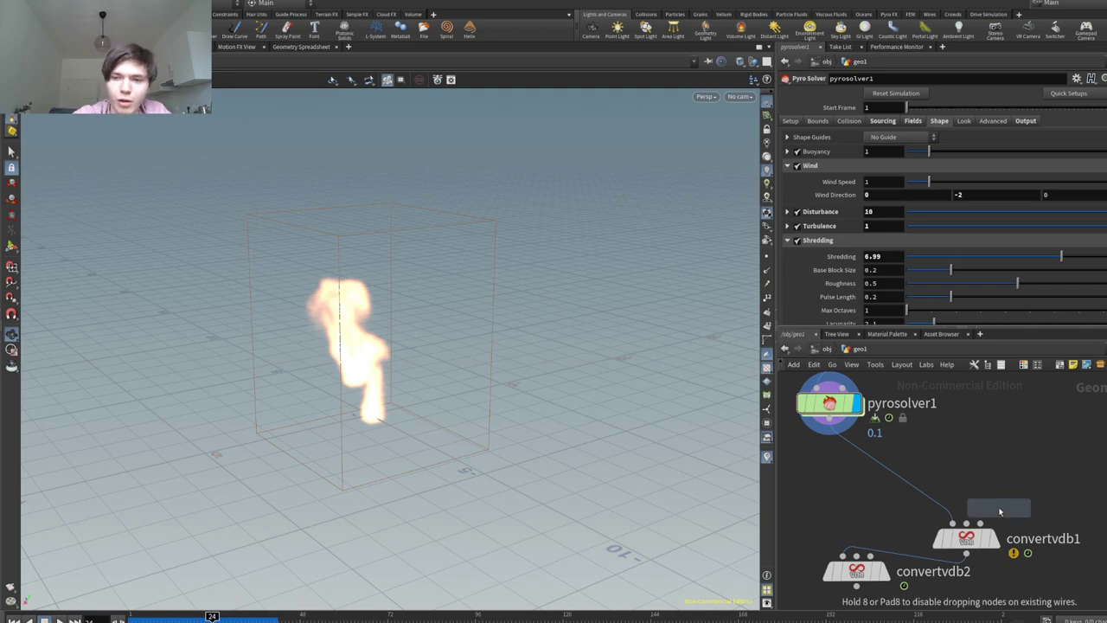
Step: Add a Points from Volume node fed by the Pyro Solver and display its points at frame 29
left_click(987, 476)
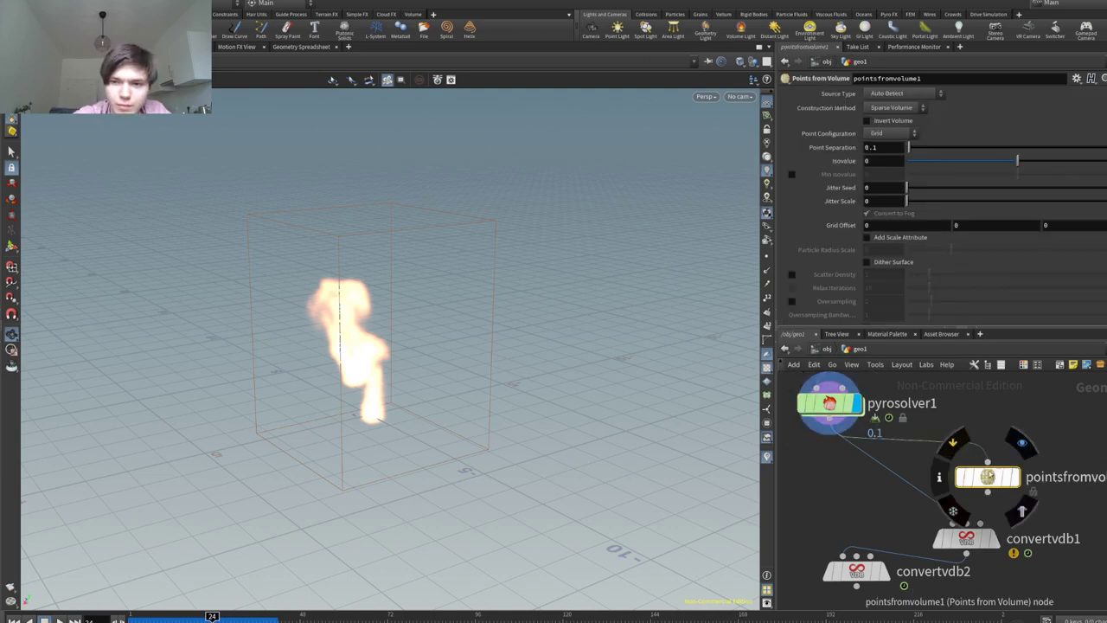
left_click(1013, 477)
scroll(346, 353, "up", 8)
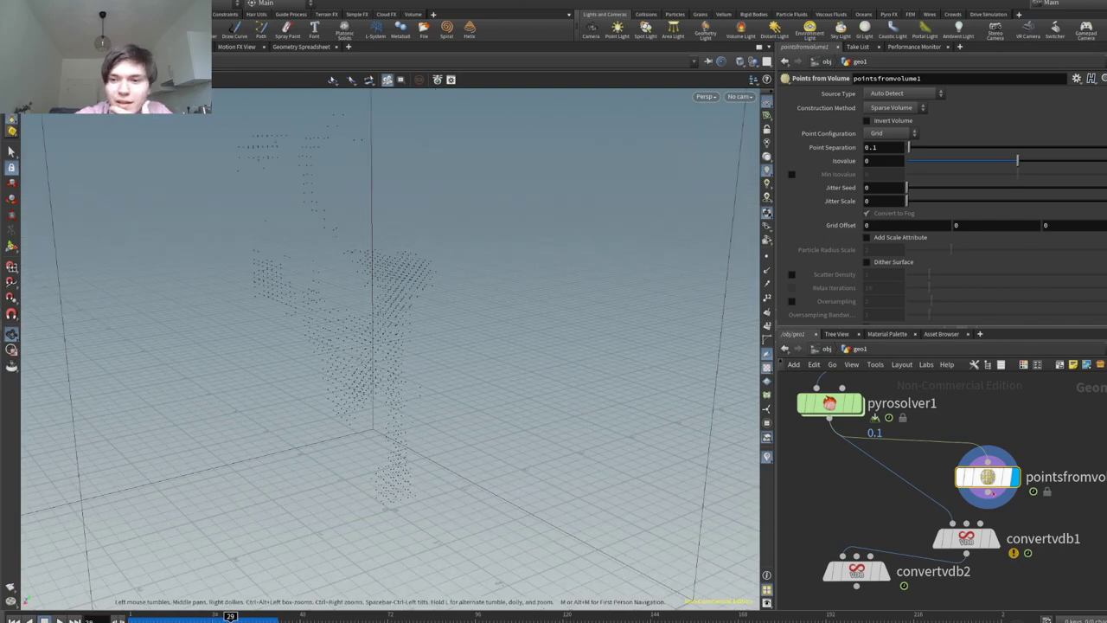
Step: Delete both Convert VDB nodes from the network
left_click(966, 538)
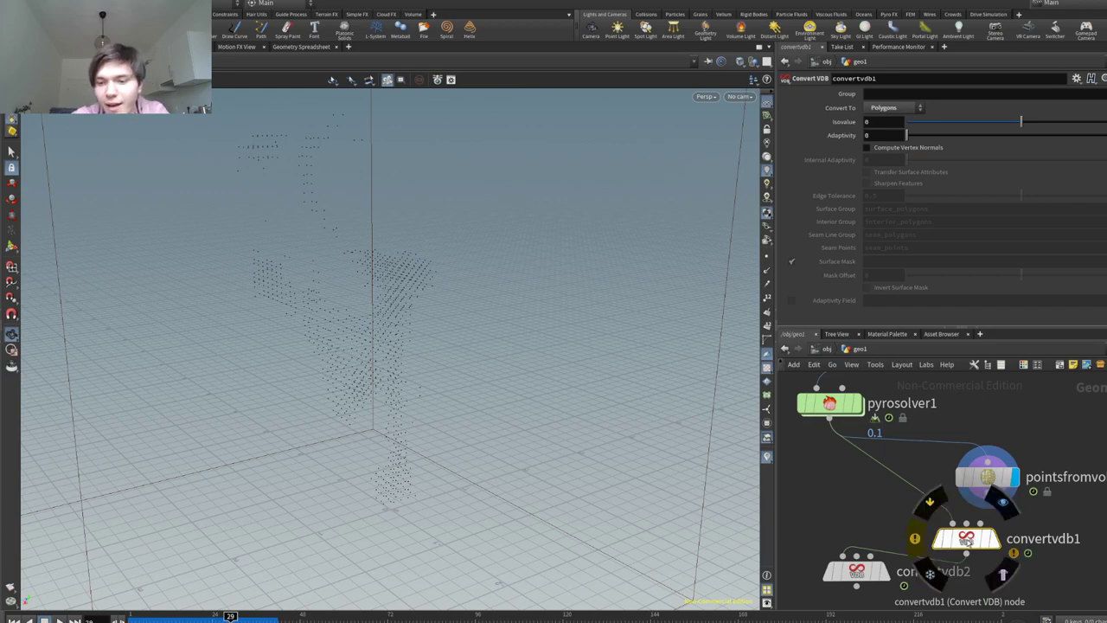
key("Delete")
left_click(863, 572)
key("Delete")
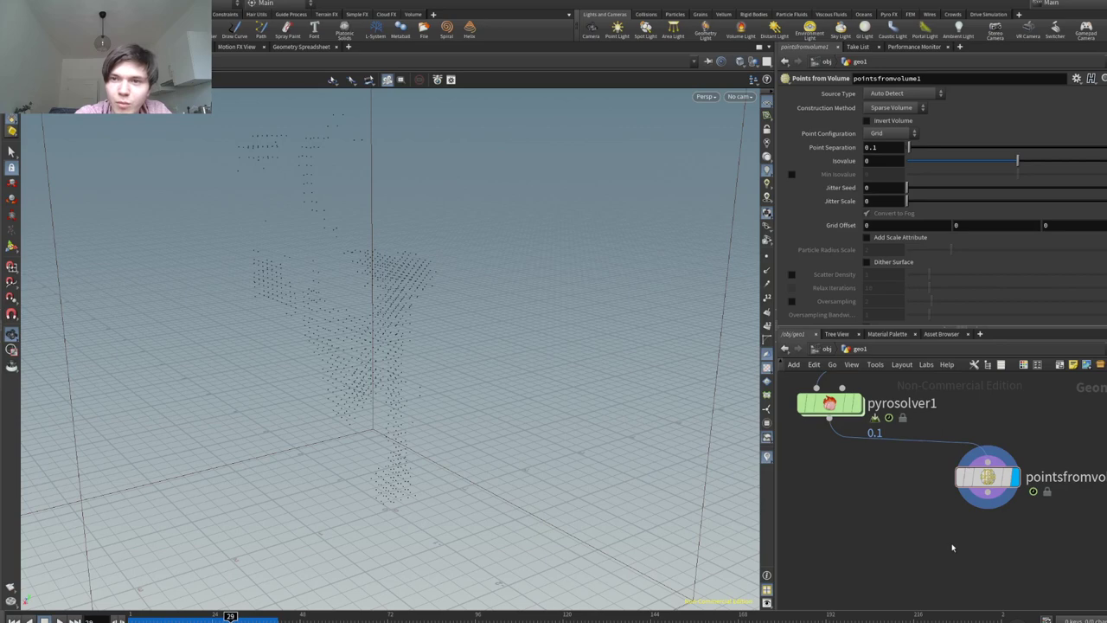
Step: Add and display a VDB from Particles node fed by Points from Volume, and open the Points from Volume parameters
left_click(951, 545)
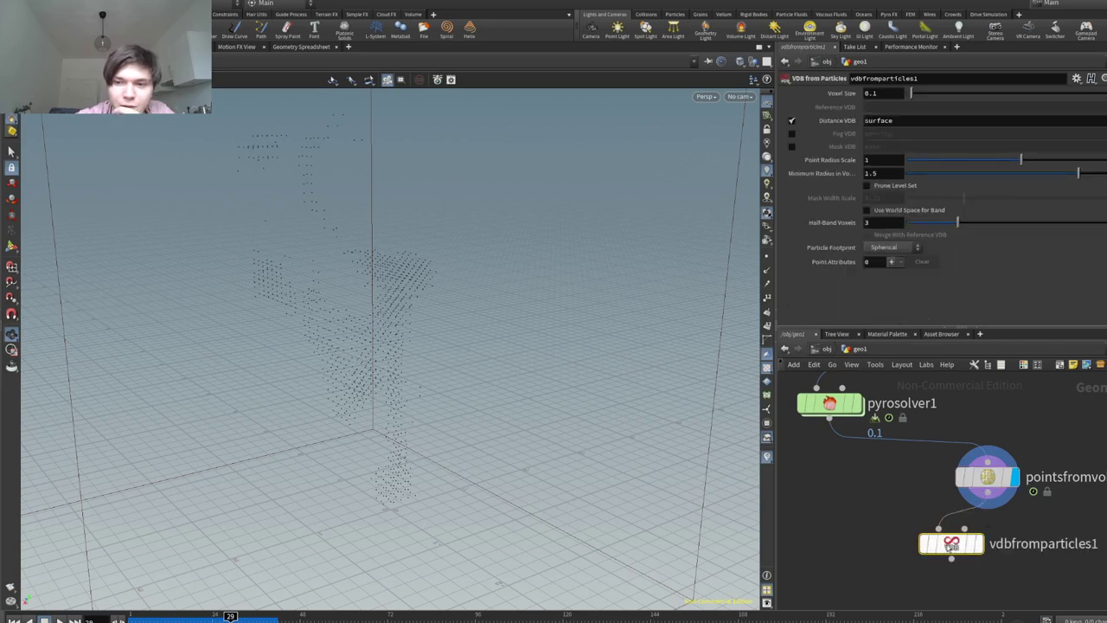
left_click(975, 543)
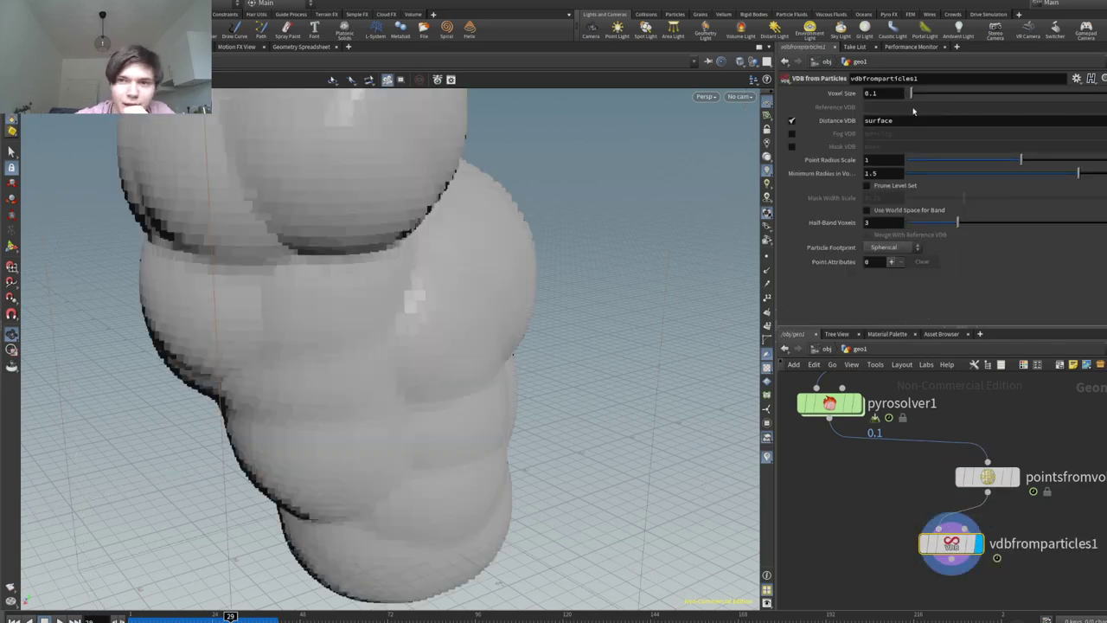
left_click(986, 476)
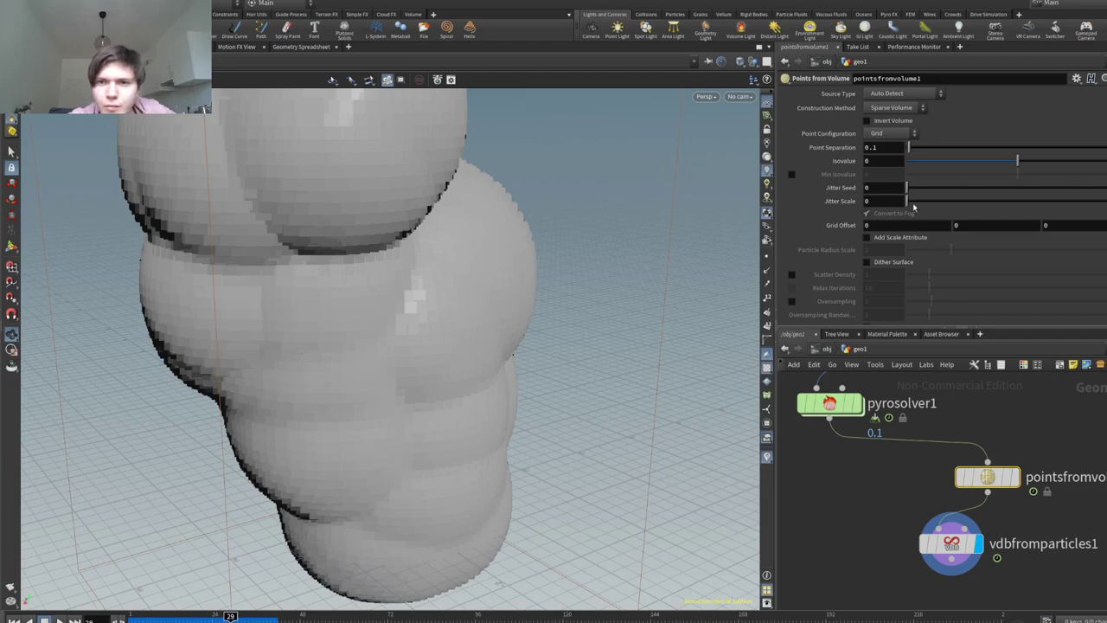
Step: Display the Points from Volume node and set its Point Separation to 0.08
left_click(1014, 477)
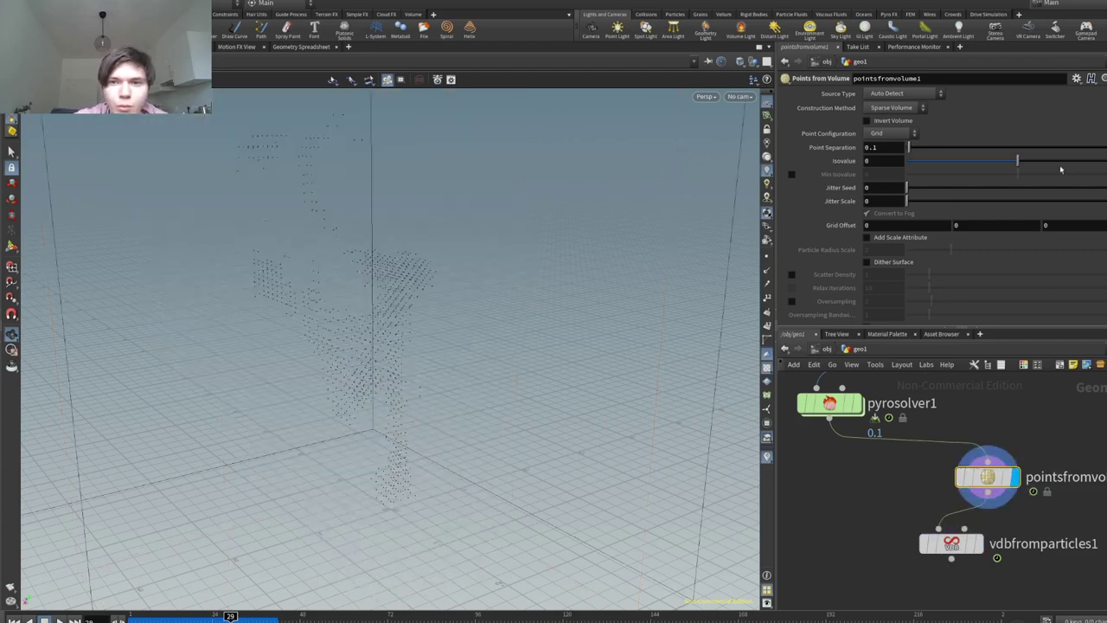
left_click_drag(945, 147, 908, 149)
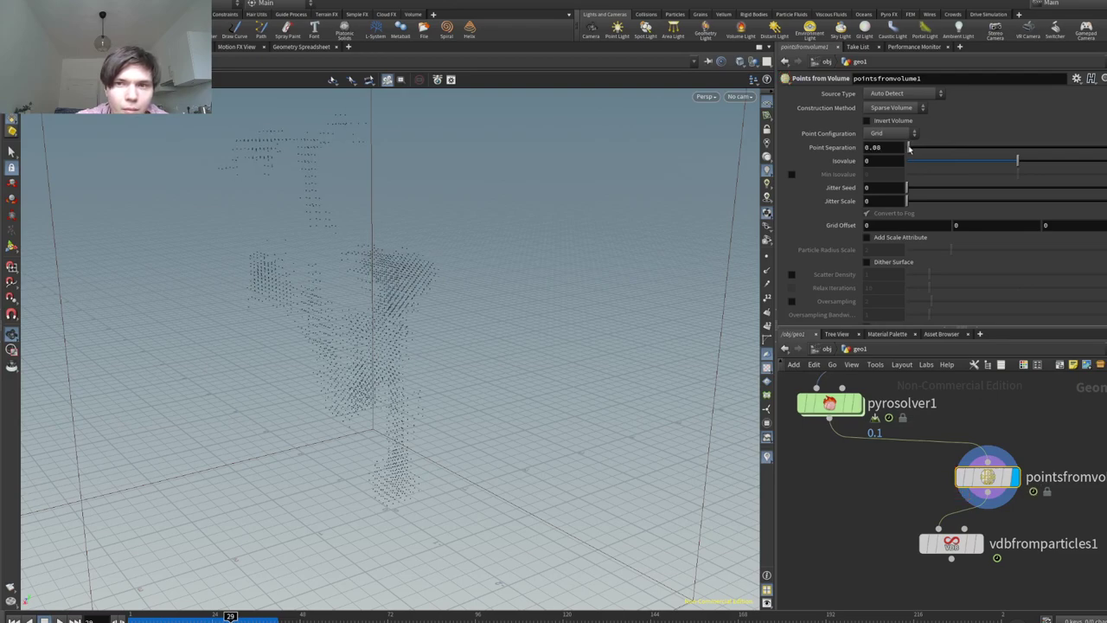
left_click_drag(415, 285, 534, 274)
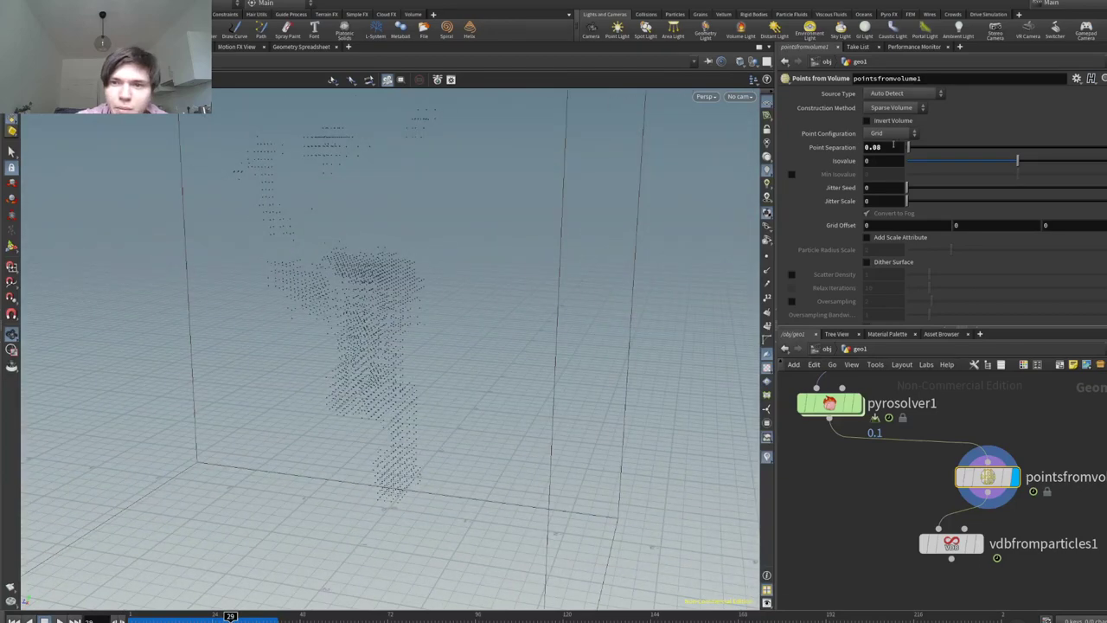
Step: Try the Tetrahedral point configuration on Points from Volume, then return to Grid
left_click(888, 158)
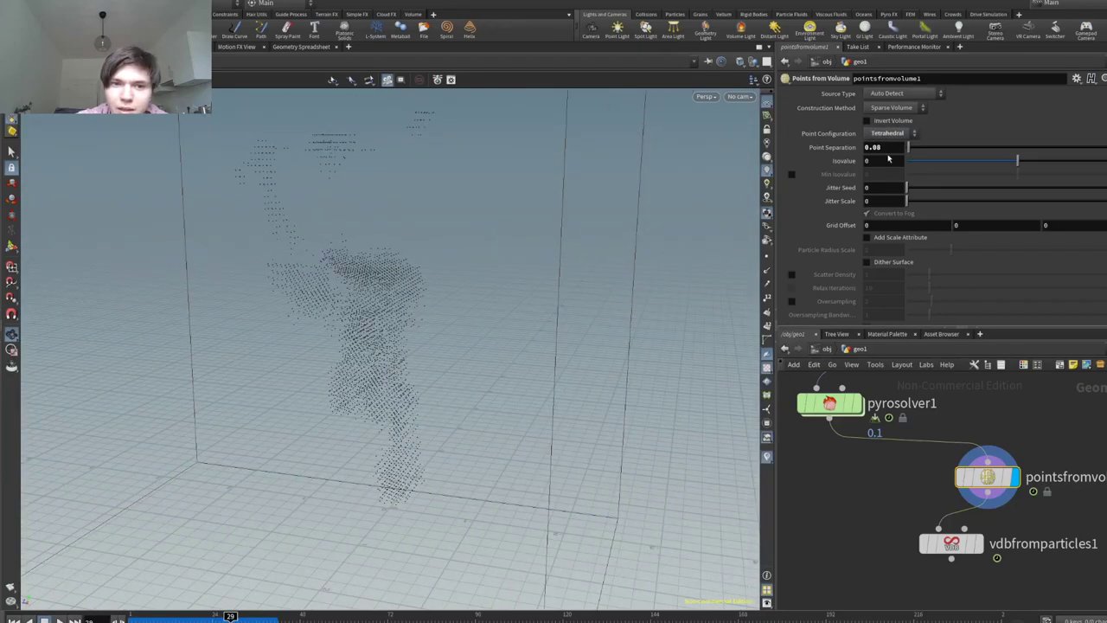
left_click(889, 134)
left_click(893, 144)
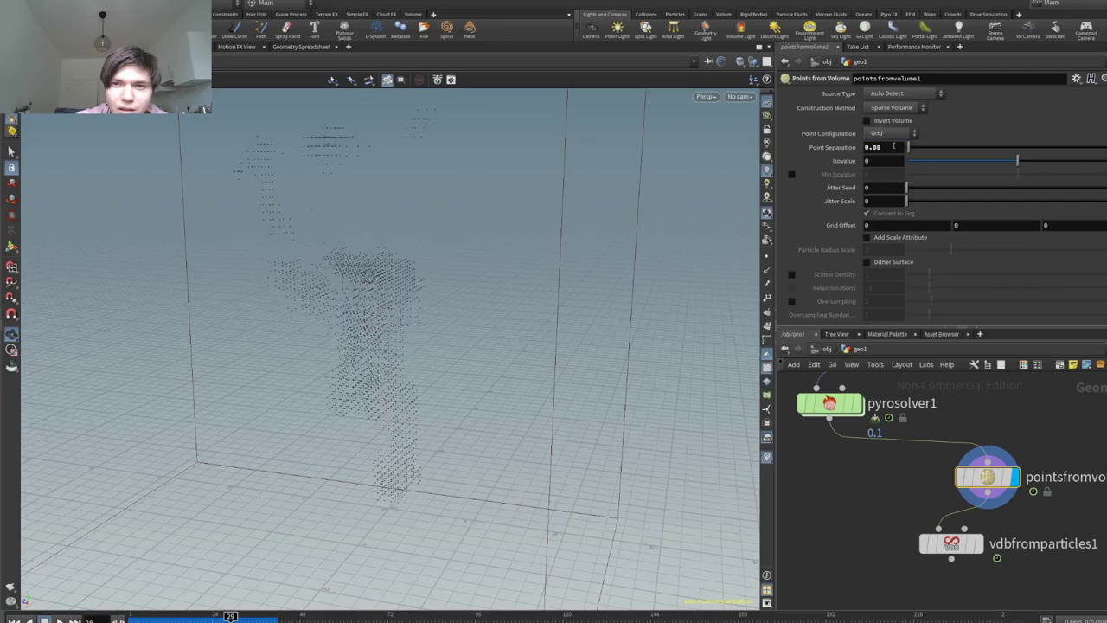
Step: Try the Dense Grid construction method on Points from Volume, then restore Sparse Volume
left_click(893, 107)
left_click(895, 120)
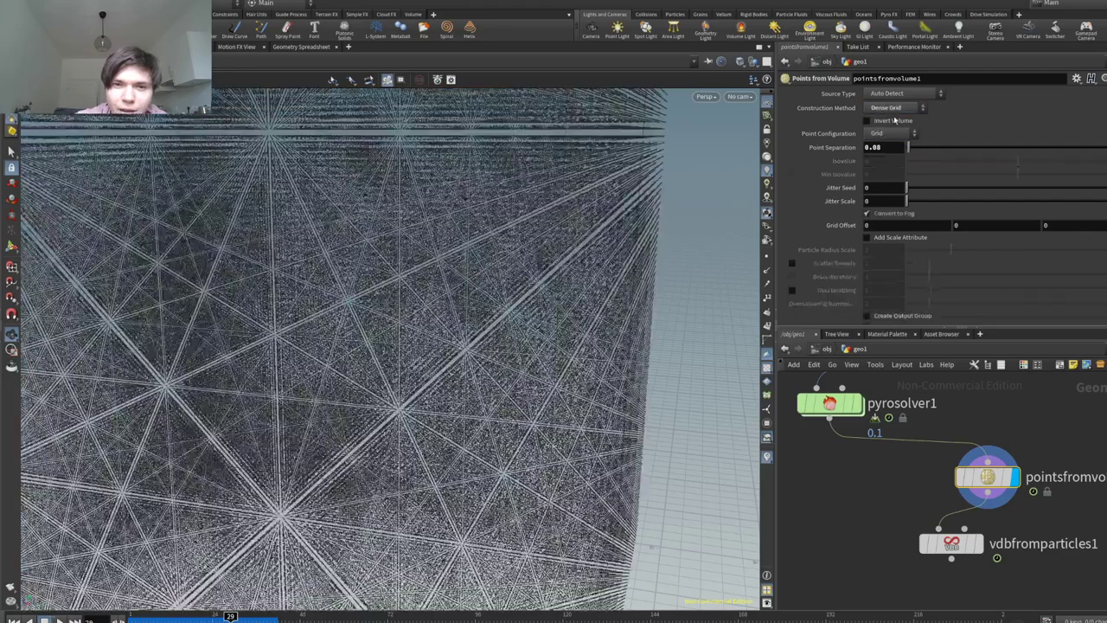
scroll(372, 265, "down", 10)
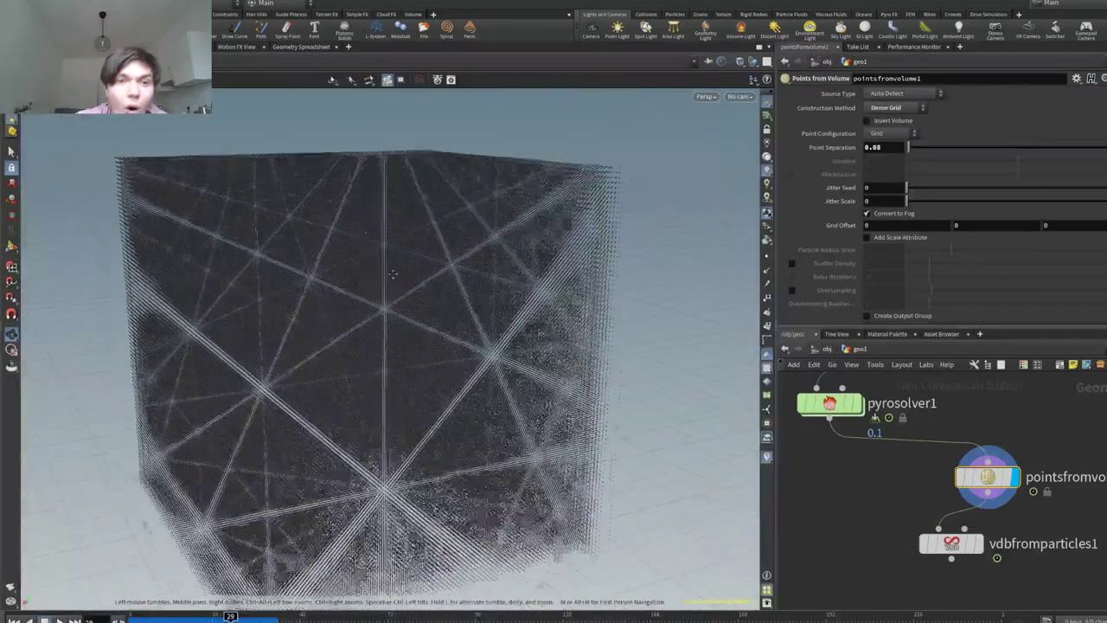
left_click_drag(373, 264, 415, 260)
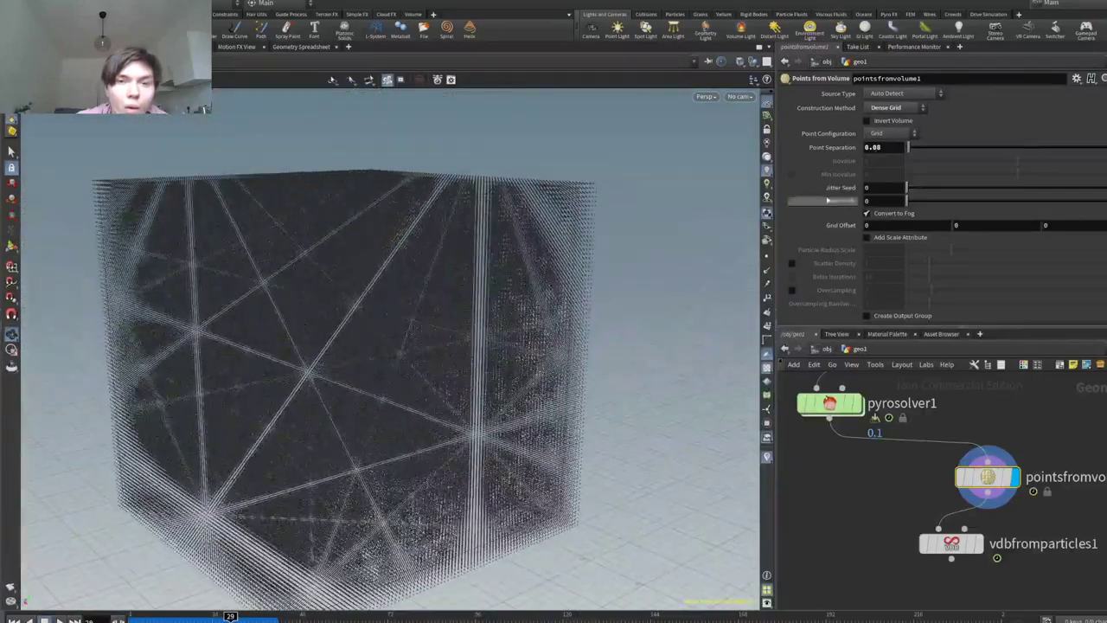
left_click(902, 110)
left_click(896, 133)
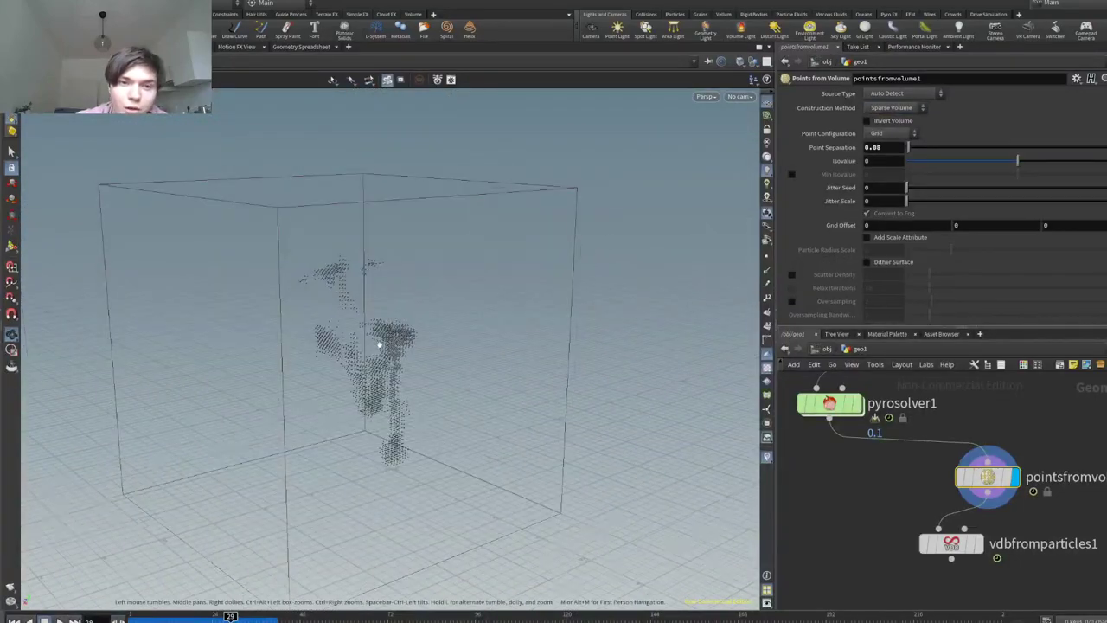
Step: Try the Geometry source type on Points from Volume, then switch back to Auto Detect
scroll(401, 341, "up", 6)
scroll(401, 342, "up", 2)
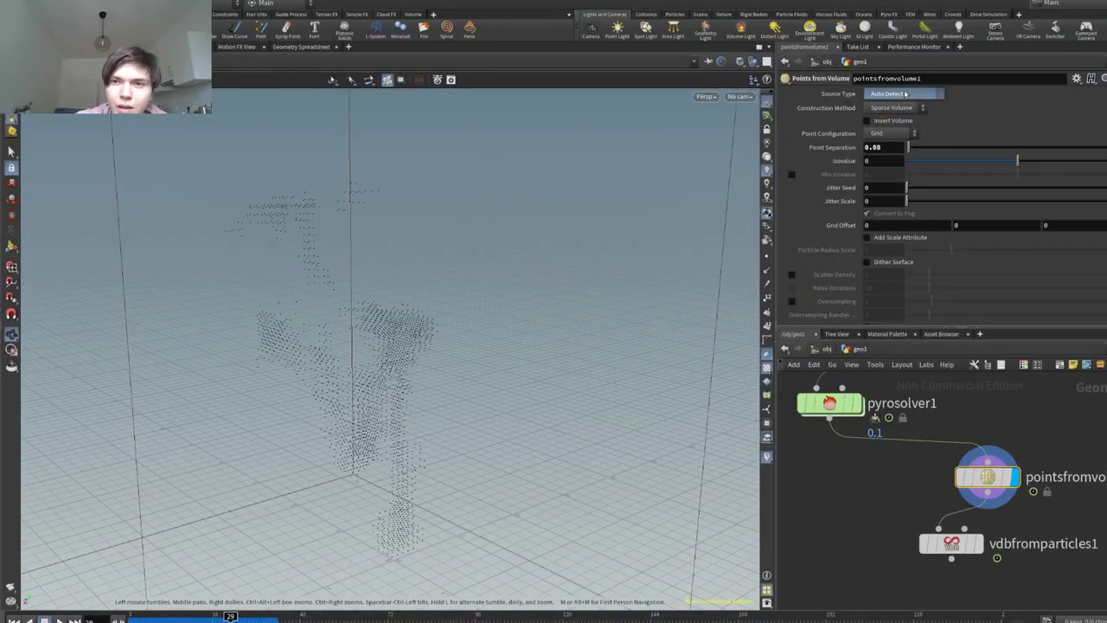
left_click(894, 121)
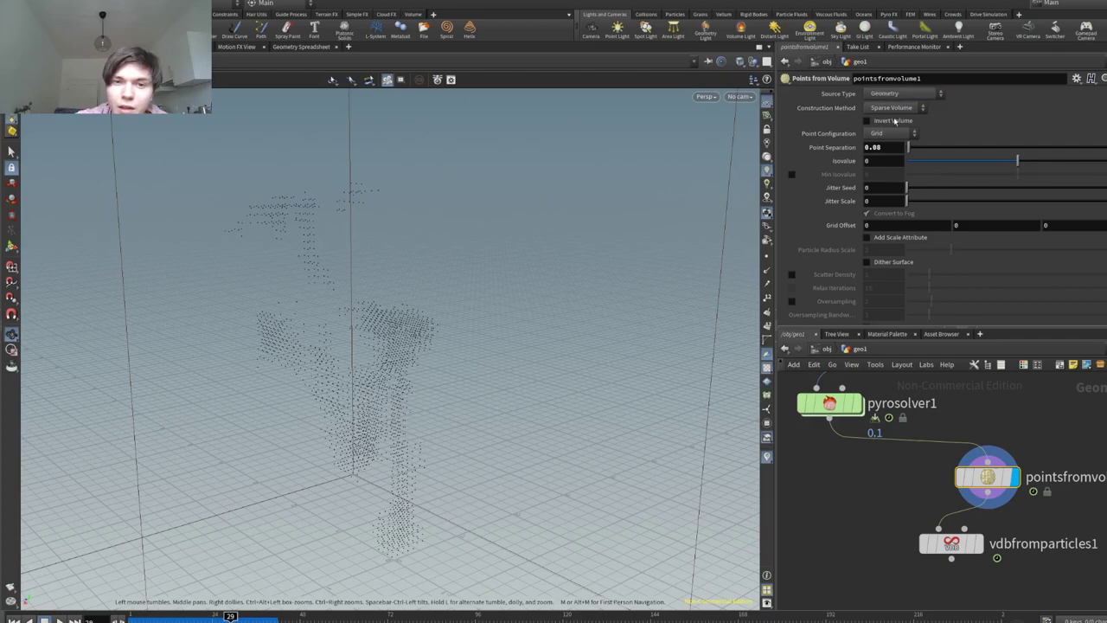
left_click(906, 94)
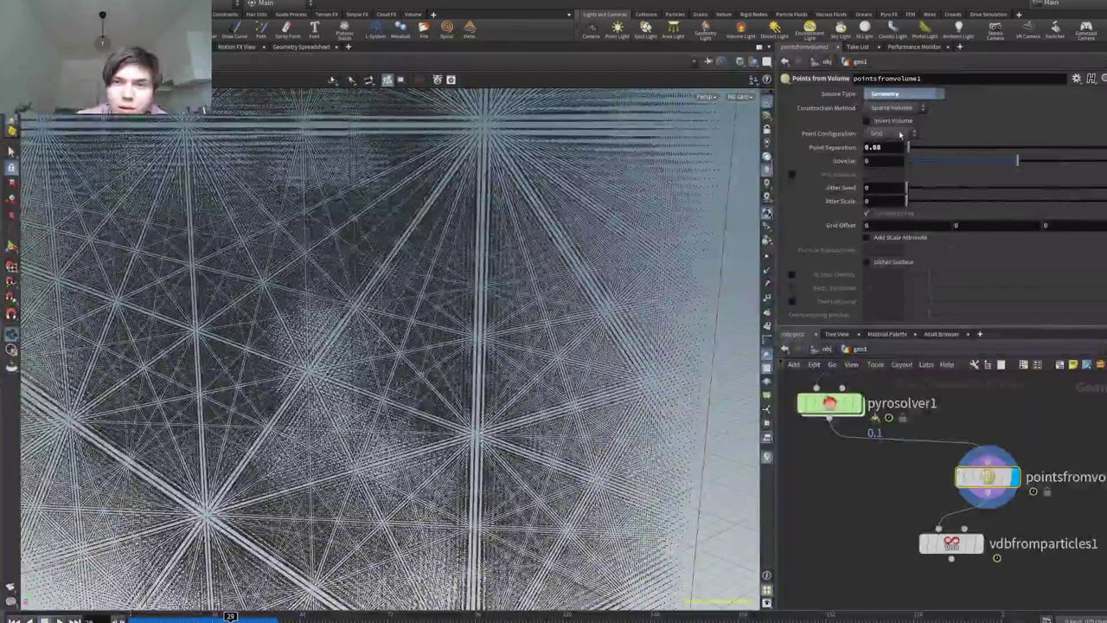
left_click(899, 134)
left_click(900, 93)
left_click(904, 107)
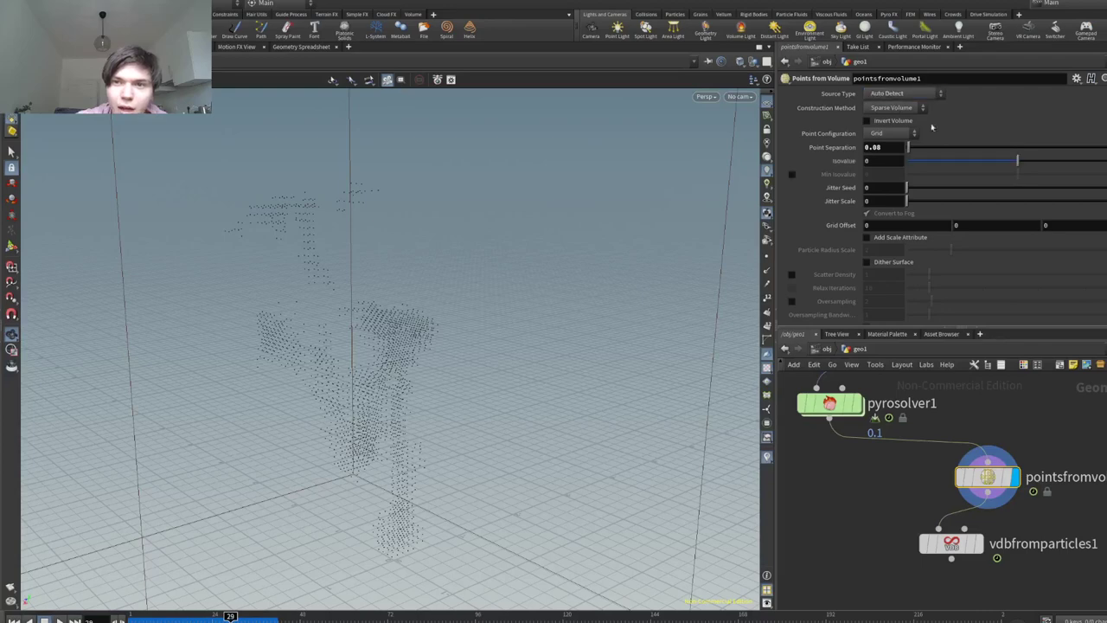
Step: Set the Points from Volume Isovalue to 1.43 and its Point Separation to 0.02
left_click_drag(994, 167, 1063, 162)
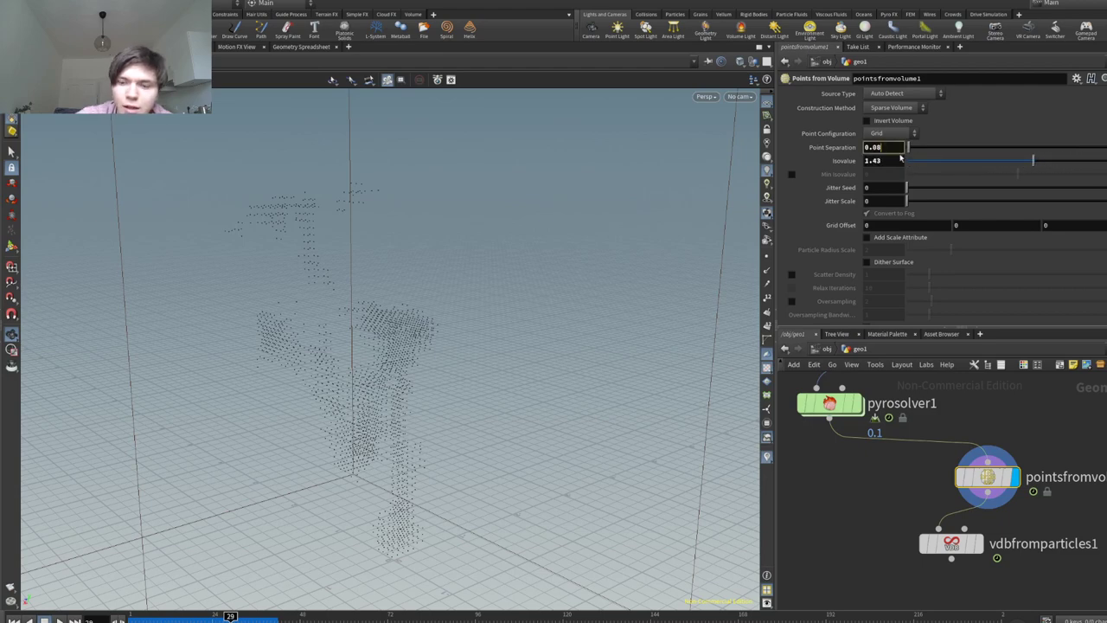
key("Return")
left_click_drag(484, 312, 441, 380)
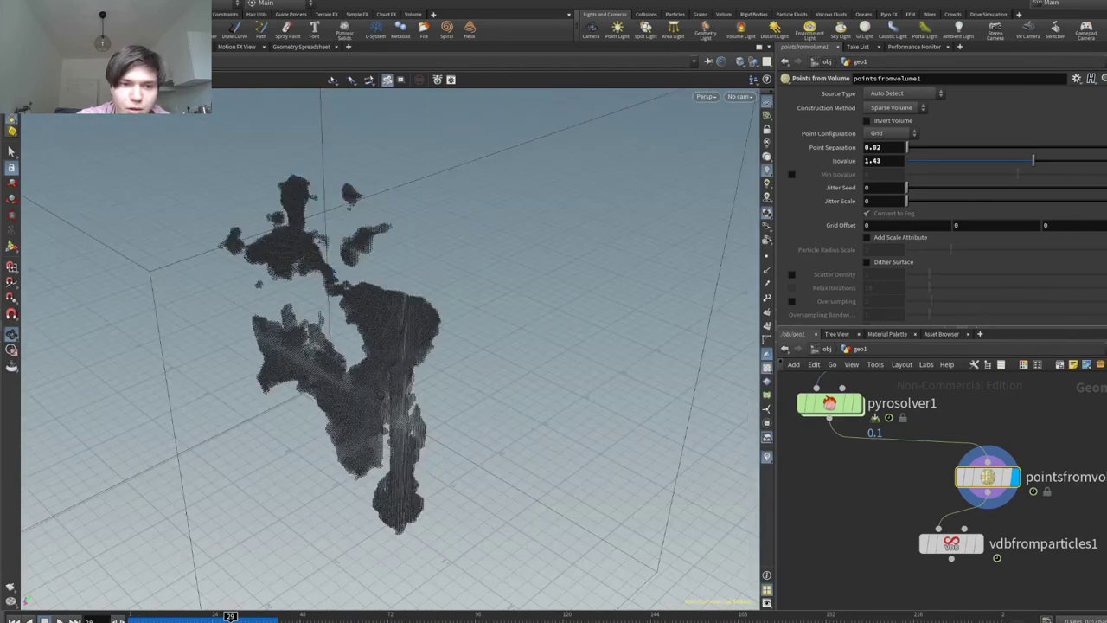
Step: Play the simulation to check the generated points, then go to frame 34 and inspect them closely
left_click(60, 620)
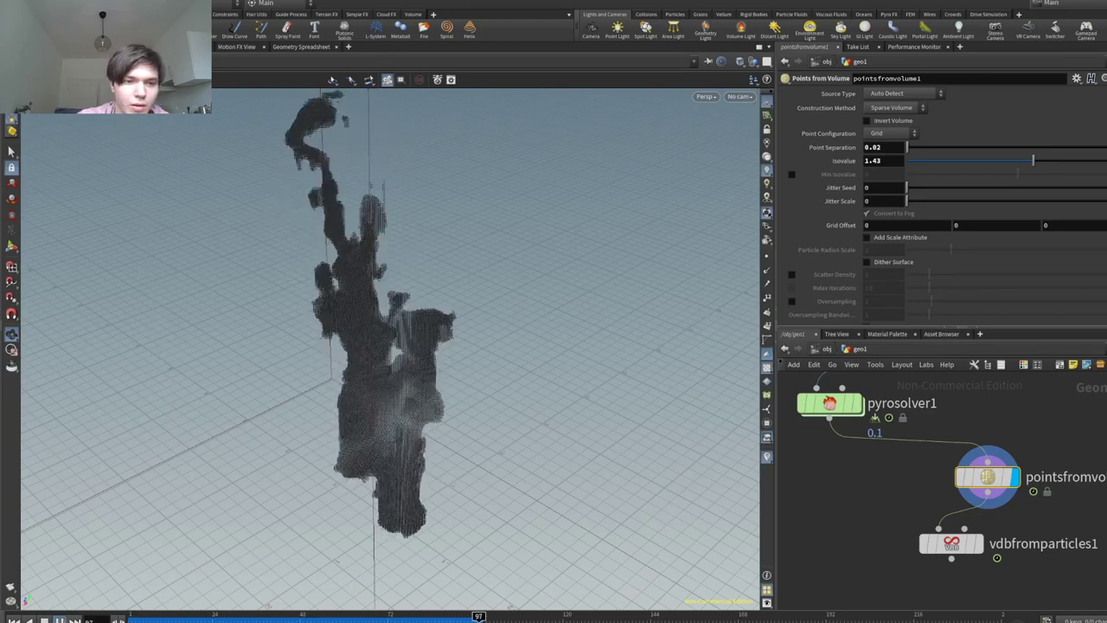
left_click_drag(397, 498, 427, 460)
scroll(400, 484, "down", 6)
scroll(427, 460, "up", 3)
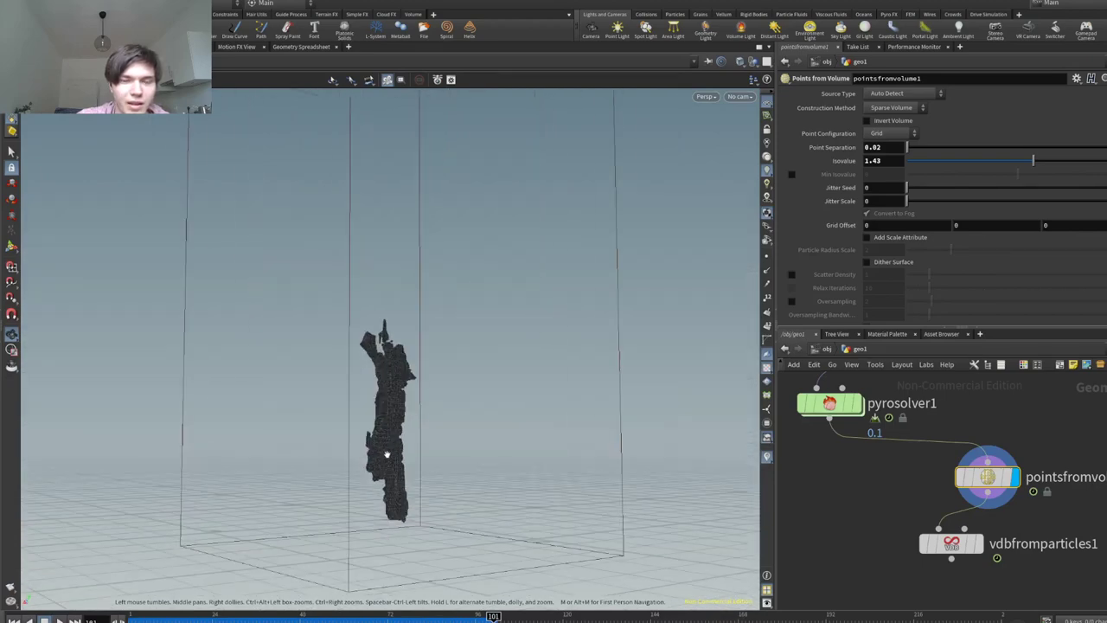
left_click_drag(493, 617, 249, 616)
scroll(477, 374, "up", 4)
left_click_drag(467, 406, 389, 467)
scroll(310, 417, "up", 4)
Step: Display the VDB from Particles node and set its Voxel Size to 0.05 and Point Radius Scale to 0.5
mouse_move(984, 512)
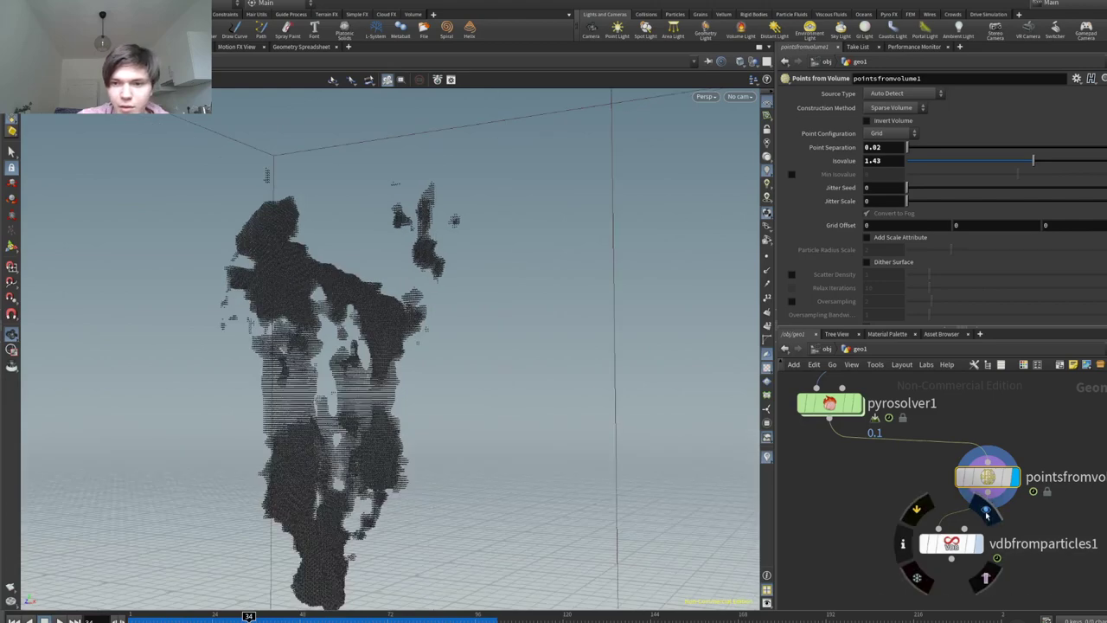
key("r")
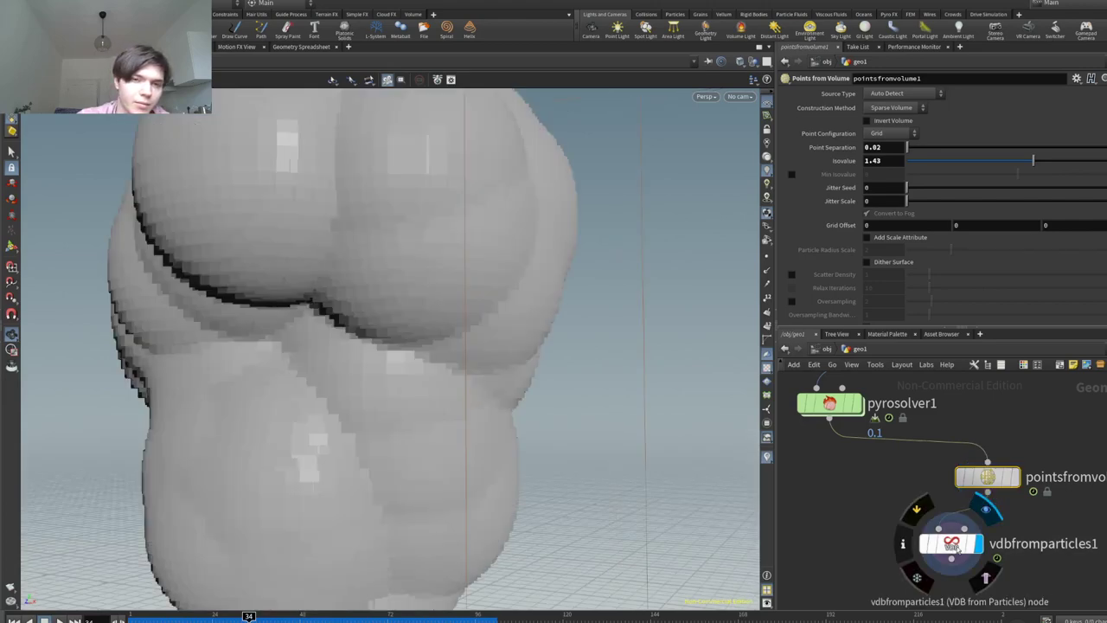
left_click(953, 545)
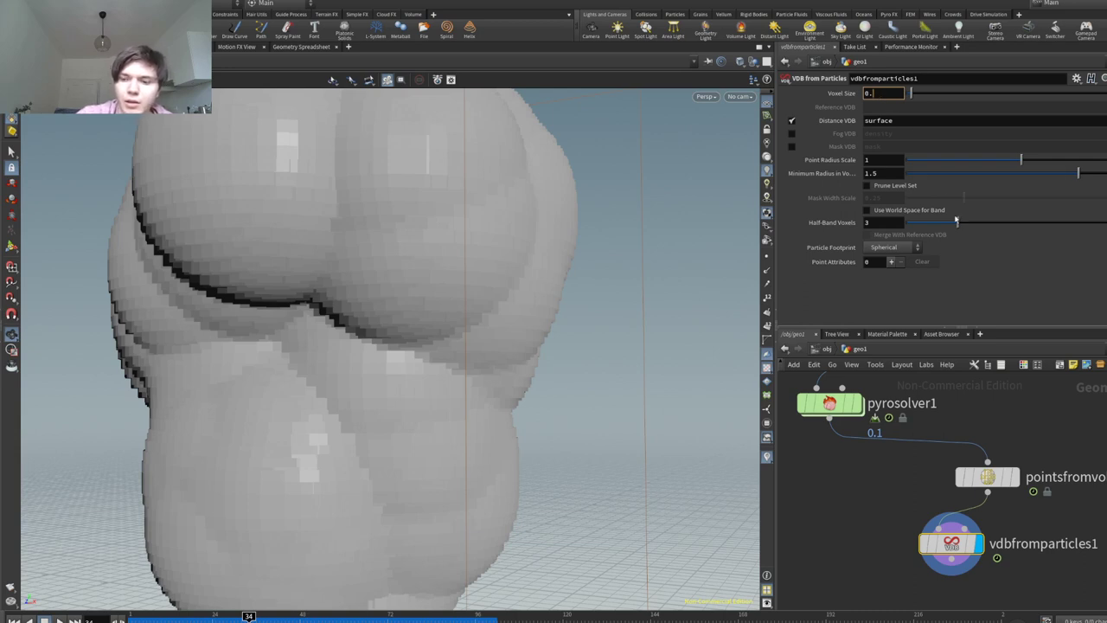
key("Return")
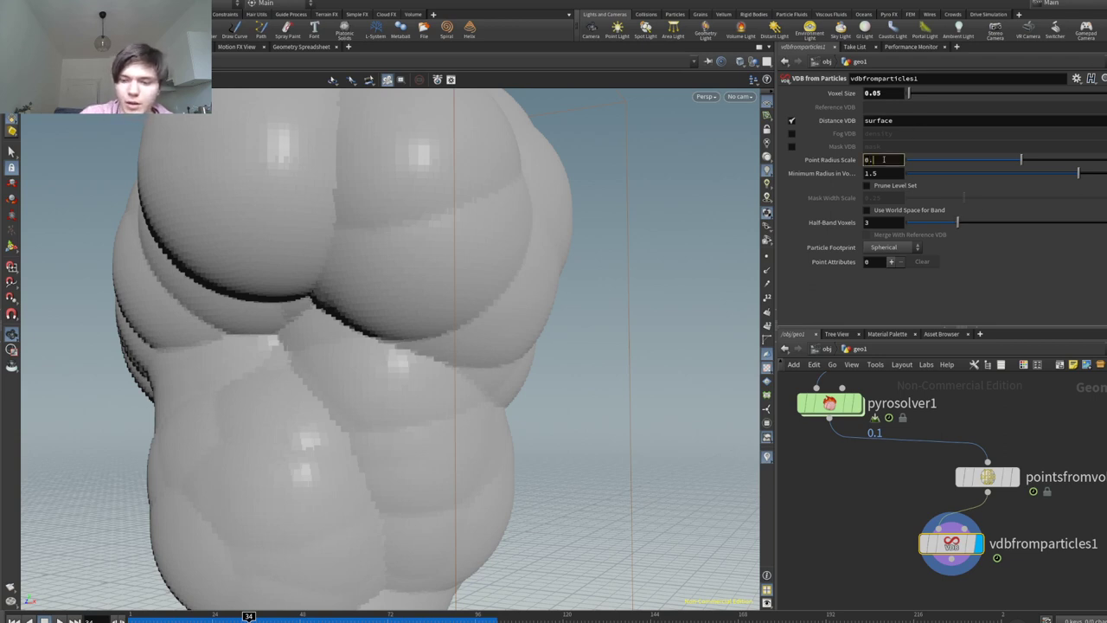
key("Return")
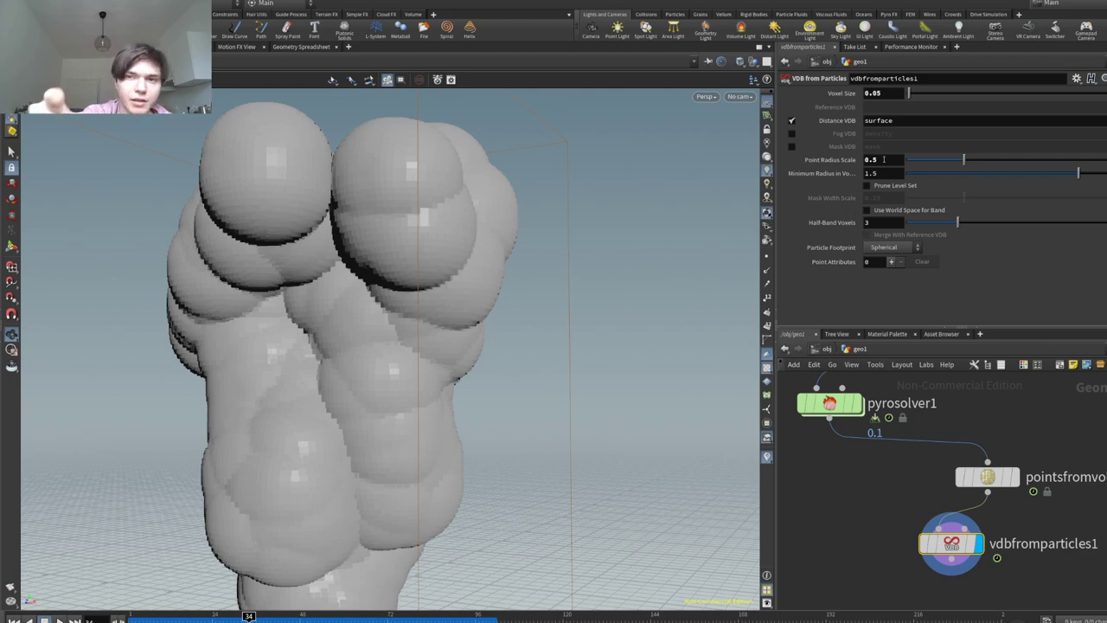
Step: Lower the VDB from Particles Point Radius Scale to 0.2, then 0.08, and set Voxel Size to 0.03
left_click(883, 159)
type("0.2")
key("Return")
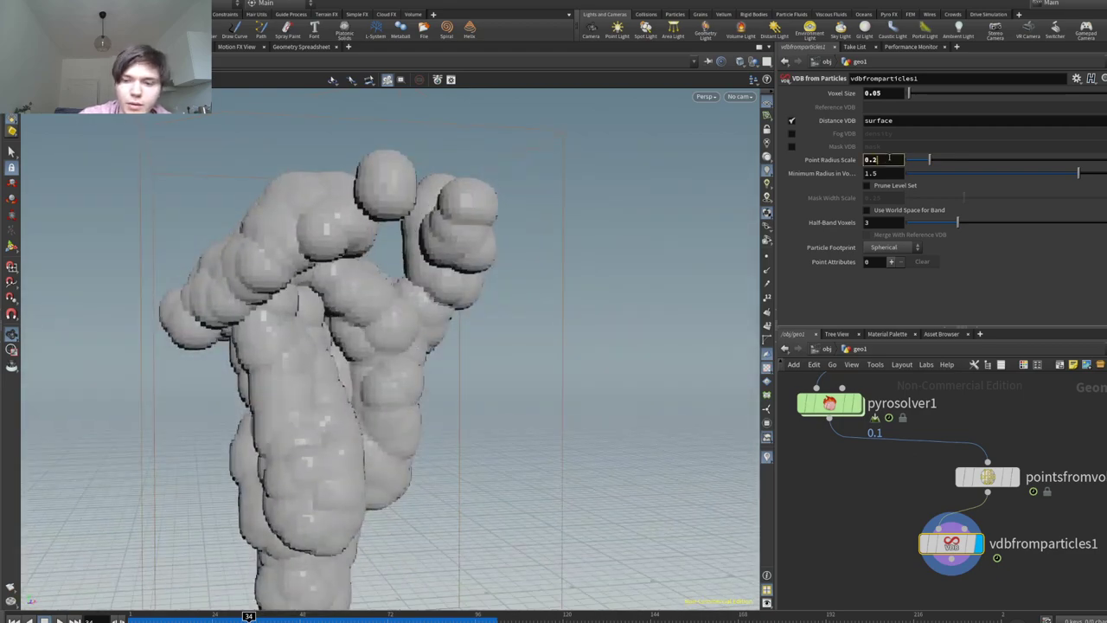
key("Return")
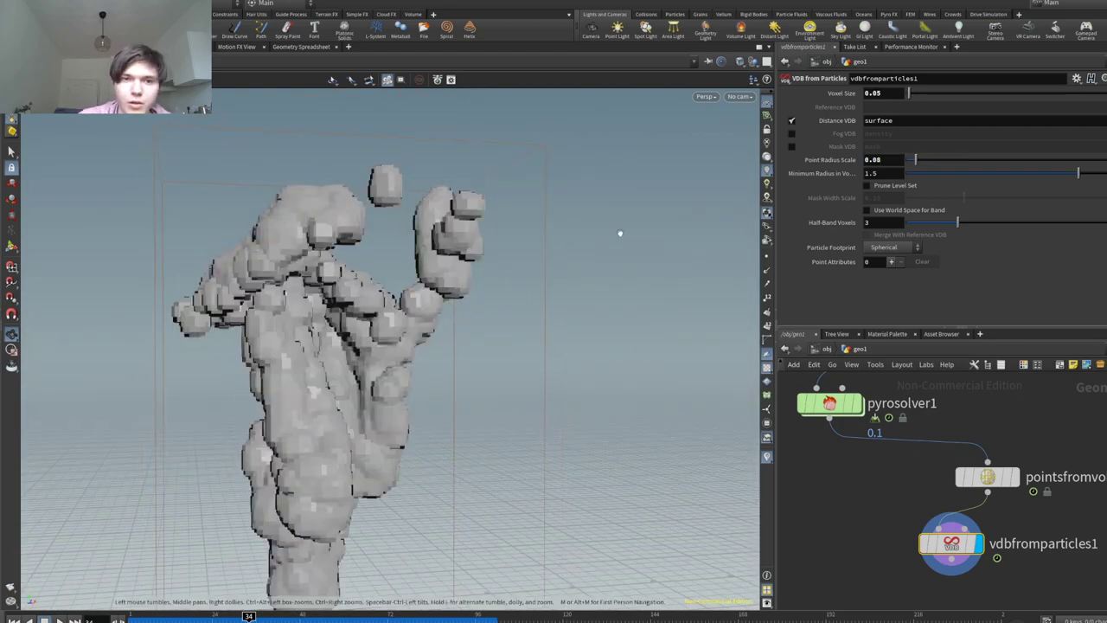
left_click(891, 93)
type("0.03")
key("Return")
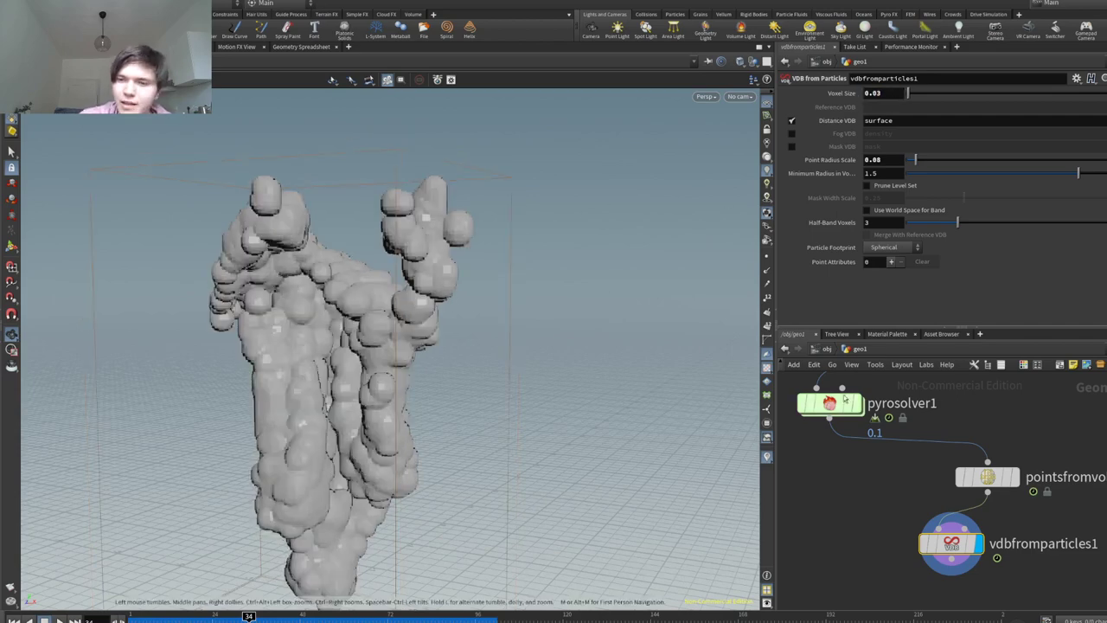
Step: Display the Points from Volume node, open its parameters, and try Invert Volume before turning it off again
mouse_move(955, 484)
left_click(1022, 441)
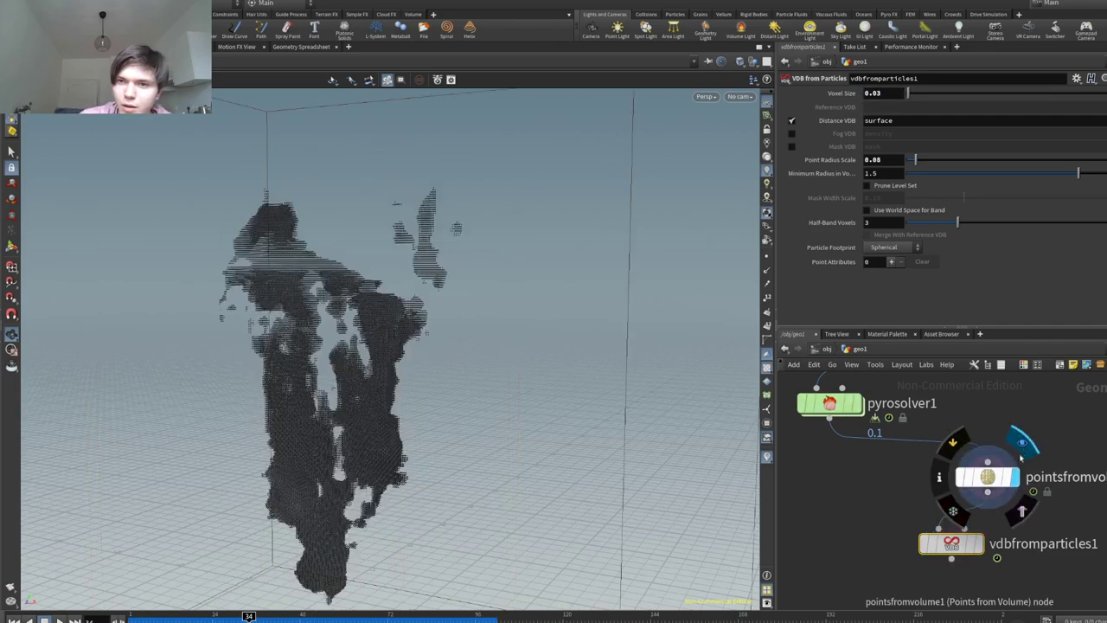
left_click(986, 477)
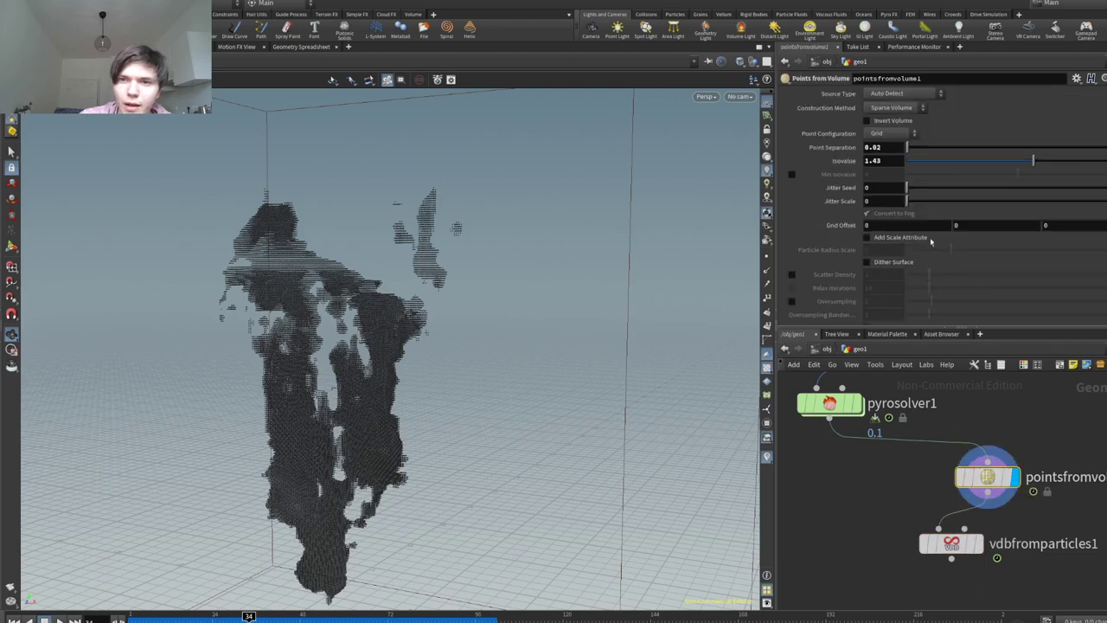
left_click(867, 121)
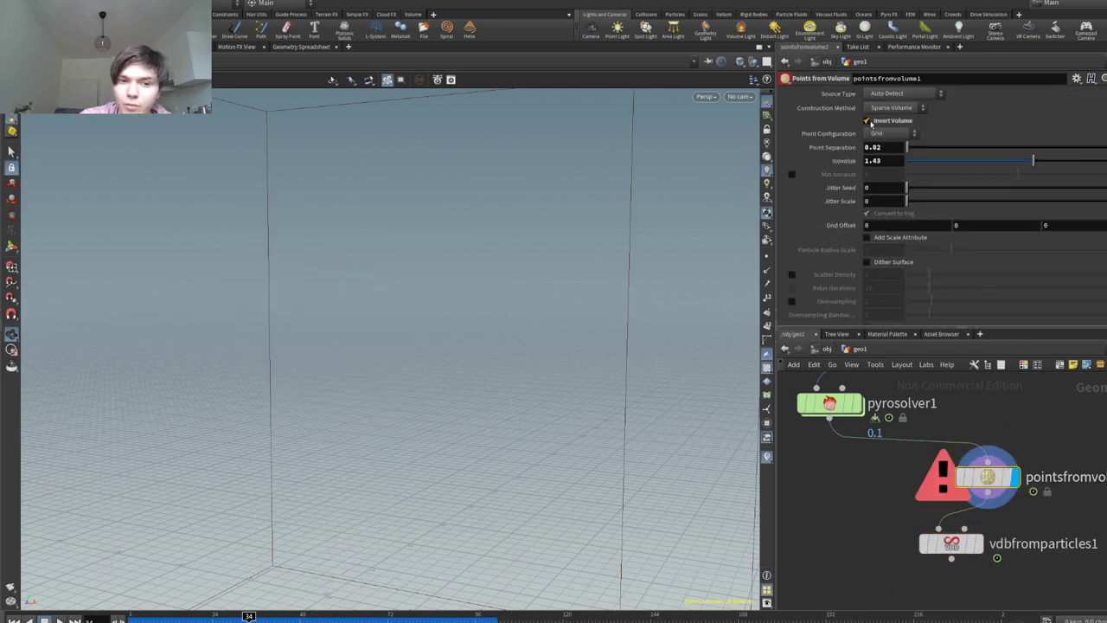
left_click(868, 121)
Step: Try an Isovalue of 10 on Points from Volume, then reset it to 0
left_click_drag(1032, 161, 1105, 163)
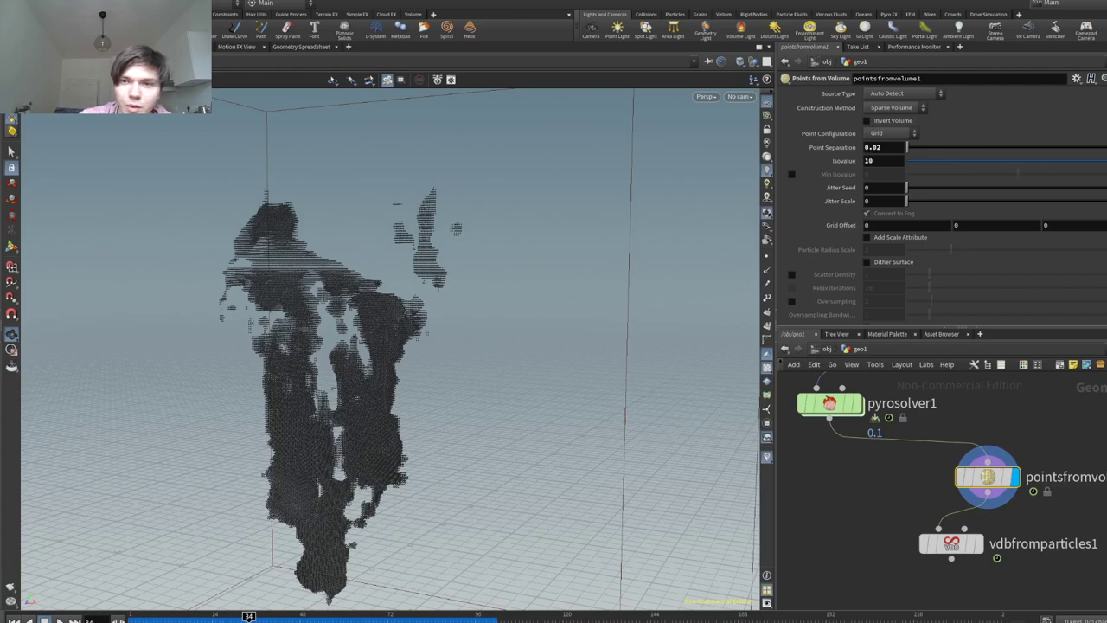
left_click_drag(887, 163, 856, 170)
type("0")
key("Return")
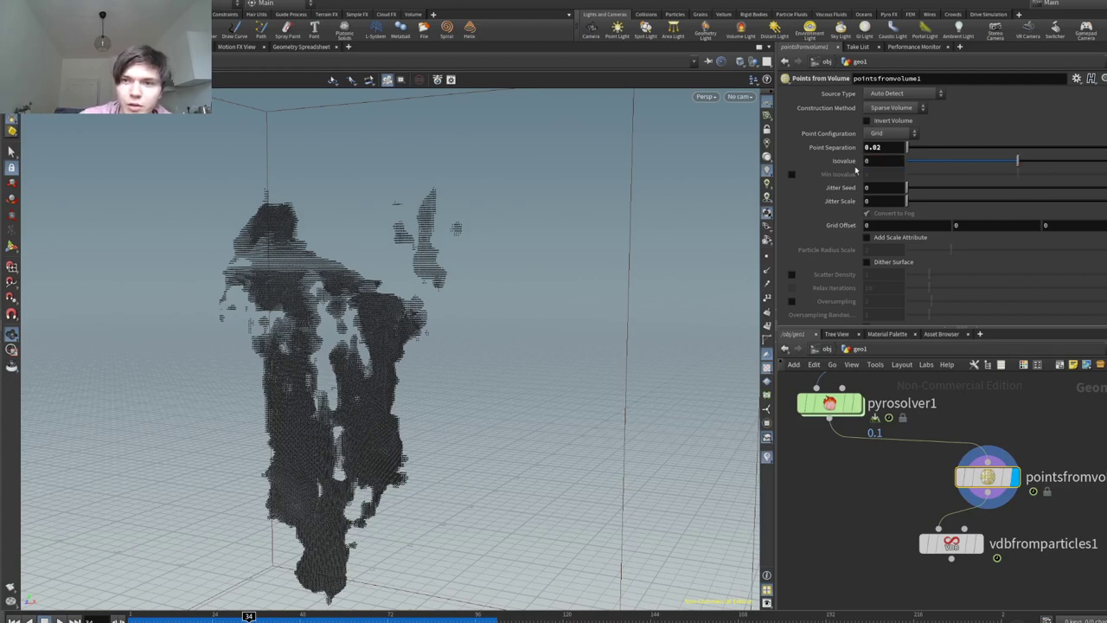
Step: Try different Jitter Seed and Jitter Scale values on Points from Volume, then return both to 0
mouse_move(911, 190)
left_mouse_down()
mouse_move(1043, 190)
mouse_move(929, 191)
left_mouse_up()
left_click_drag(909, 202, 790, 216)
left_click_drag(392, 264, 380, 238)
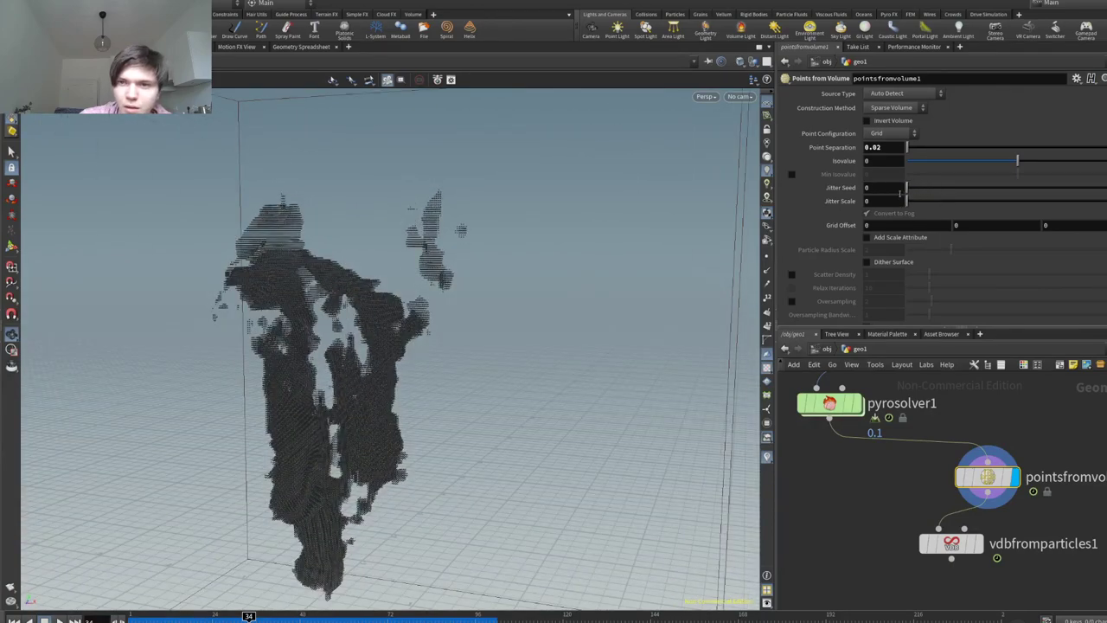
Step: Add a Volume Trail node, connect the Pyro Solver to both of its inputs, and display it
key("Tab")
left_click(875, 504)
left_click_drag(829, 419, 862, 488)
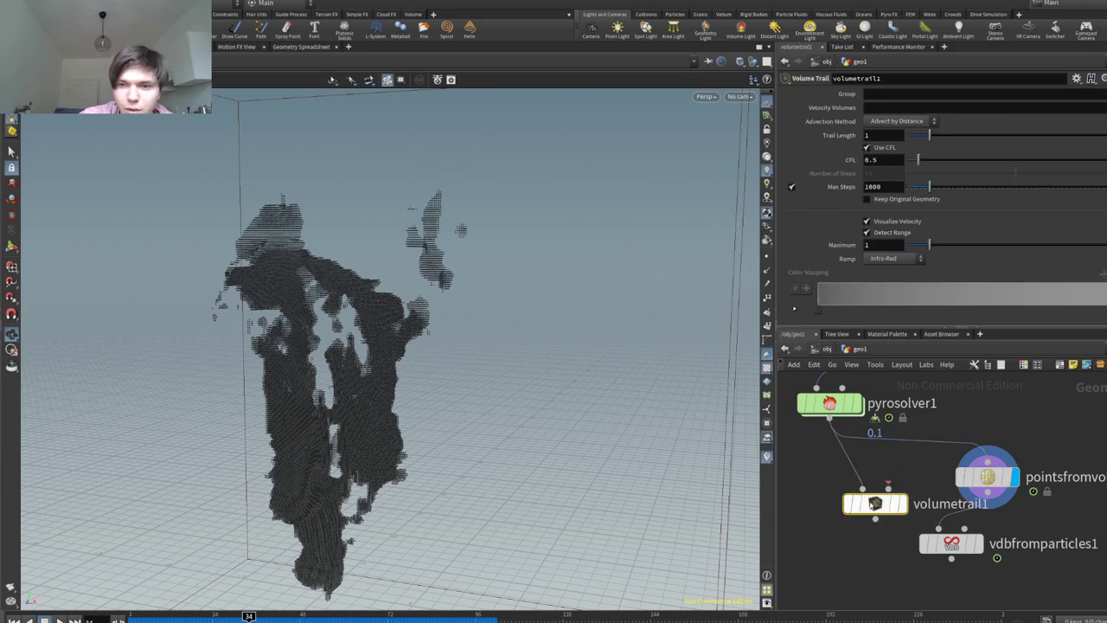
left_click_drag(829, 418, 888, 488)
left_click(919, 470)
Step: Check the trail at frame 36 and connect Points from Volume to the Volume Trail's first input
left_click_drag(460, 382, 572, 413)
mouse_move(249, 617)
left_mouse_down()
mouse_move(380, 617)
mouse_move(216, 617)
mouse_move(256, 616)
left_mouse_up()
mouse_move(893, 494)
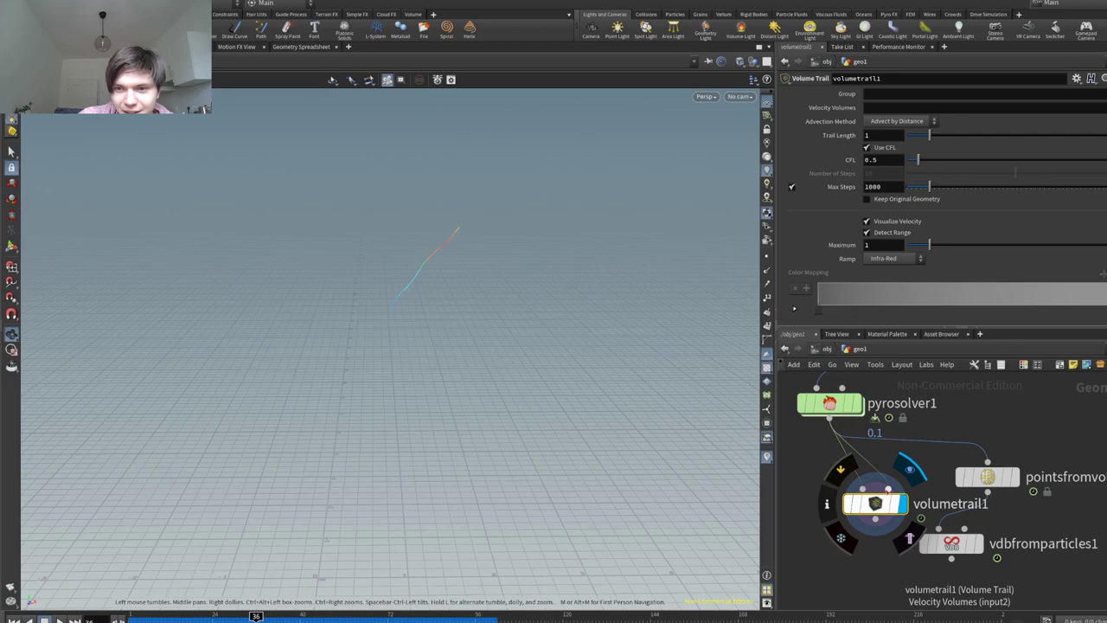
left_click_drag(987, 492, 863, 490)
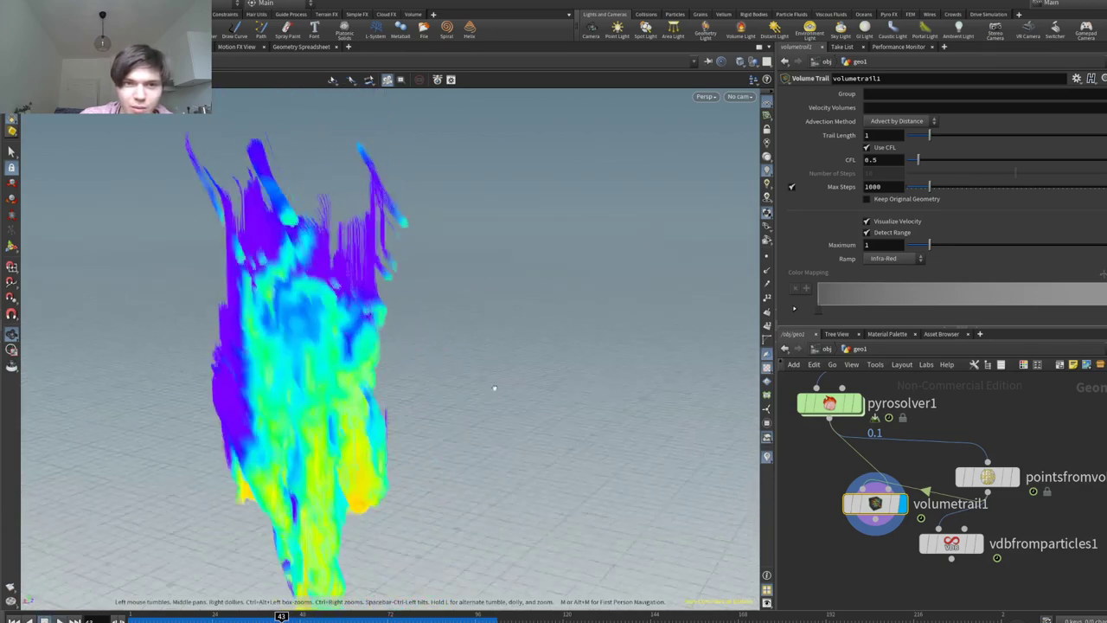
Step: Set the Point Separation of the Points from Volume node to 0.05
left_click(987, 480)
left_click(889, 145)
key("BackSpace")
type("5")
key("Return")
Step: Rewind the timeline to the start and play the simulation to view the velocity trails
left_click_drag(437, 437, 489, 411)
left_click_drag(275, 617, 118, 620)
left_click(59, 620)
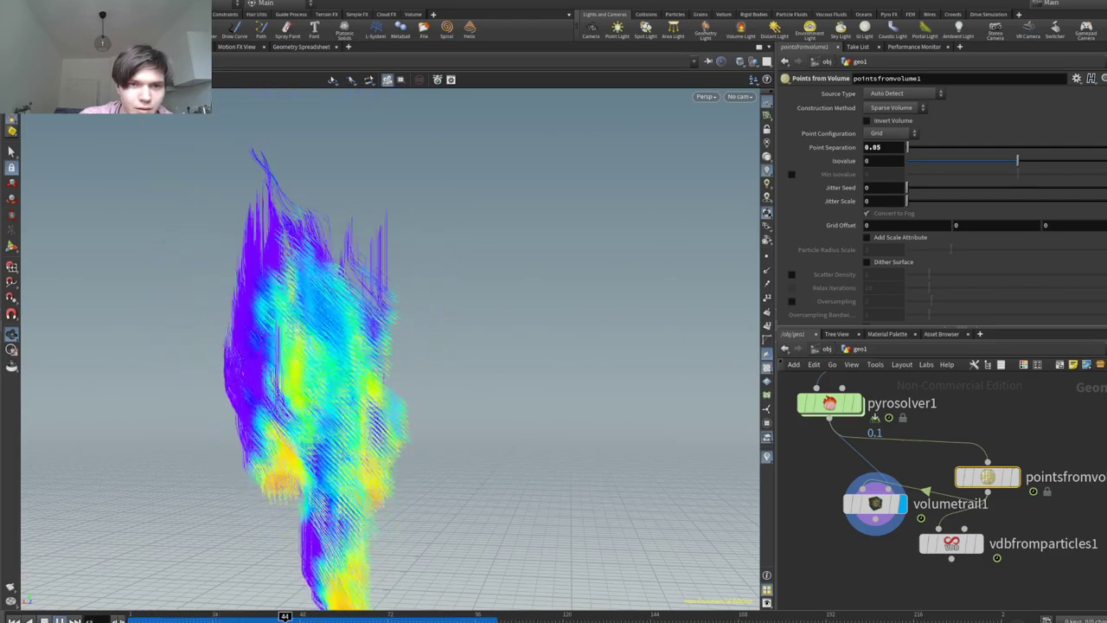
Step: Stop playback at frame 60, connect the Volume Trail output to VDB from Particles, and display that node
left_click(60, 620)
left_click_drag(285, 345, 250, 393)
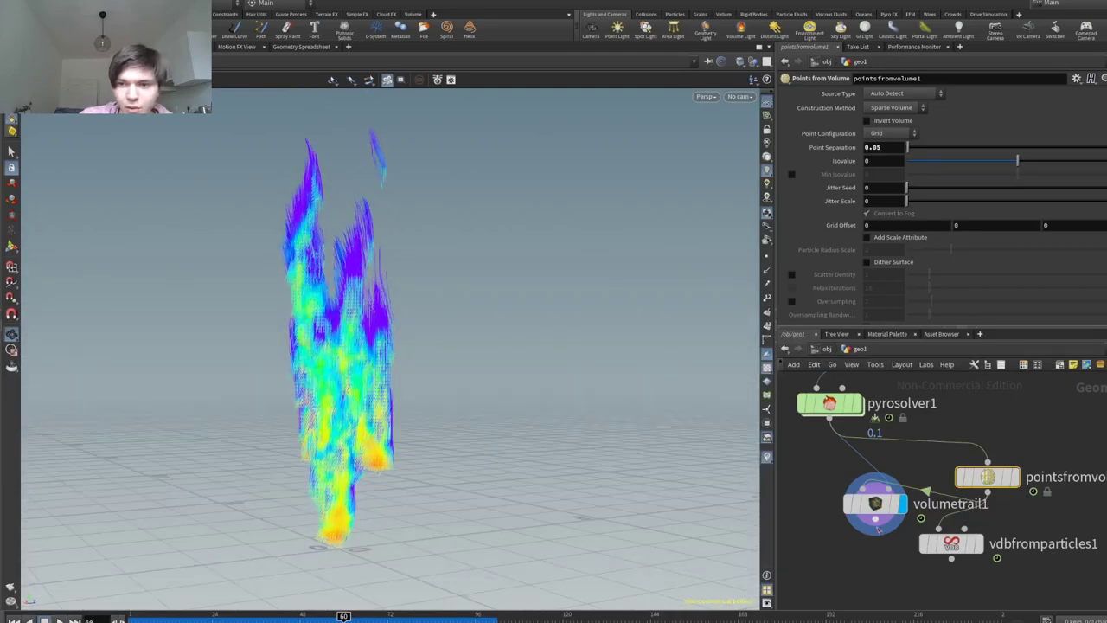
key("r")
left_click_drag(938, 552, 926, 592)
left_click_drag(376, 398, 337, 389)
left_click(939, 581)
Step: Try a Point Radius Scale of 0.05 on the VDB from Particles node and reduce it to 0.03
left_click(885, 161)
key("BackSpace")
type("5")
key("Return")
left_click(886, 159)
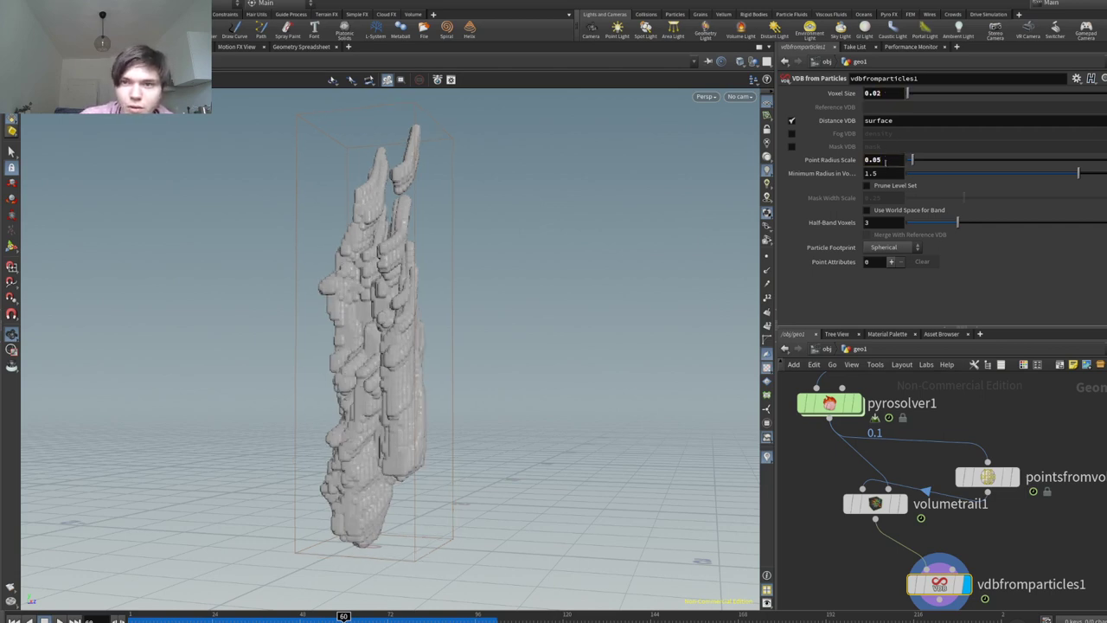
type("3")
key("Return")
left_click_drag(701, 186, 621, 234)
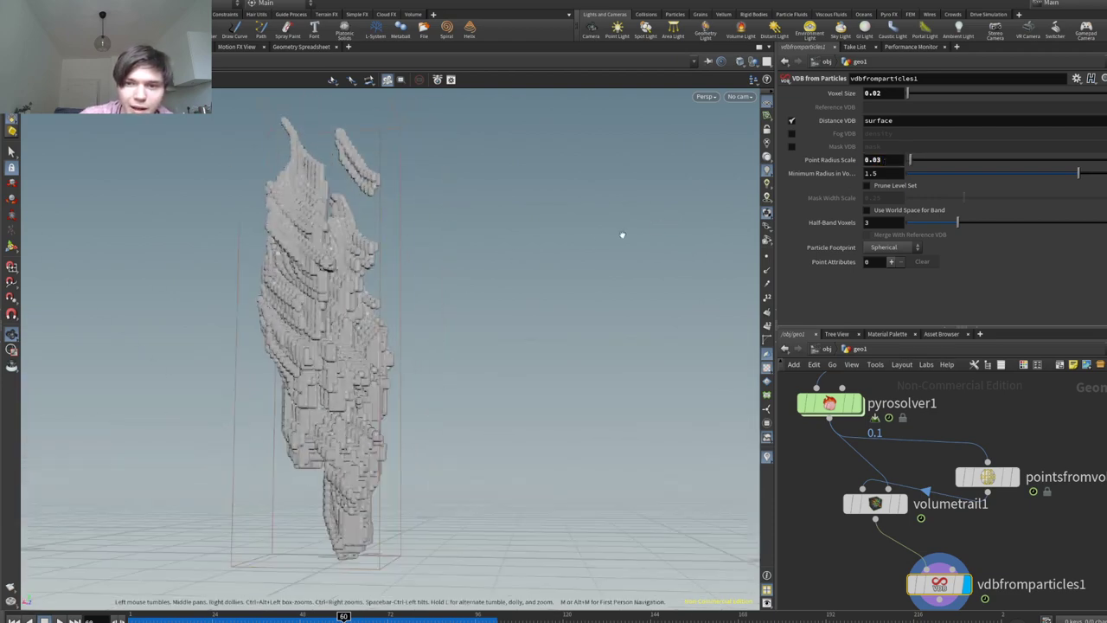
Step: Set the Volume Trail node's Trail Length to 10
left_click(875, 502)
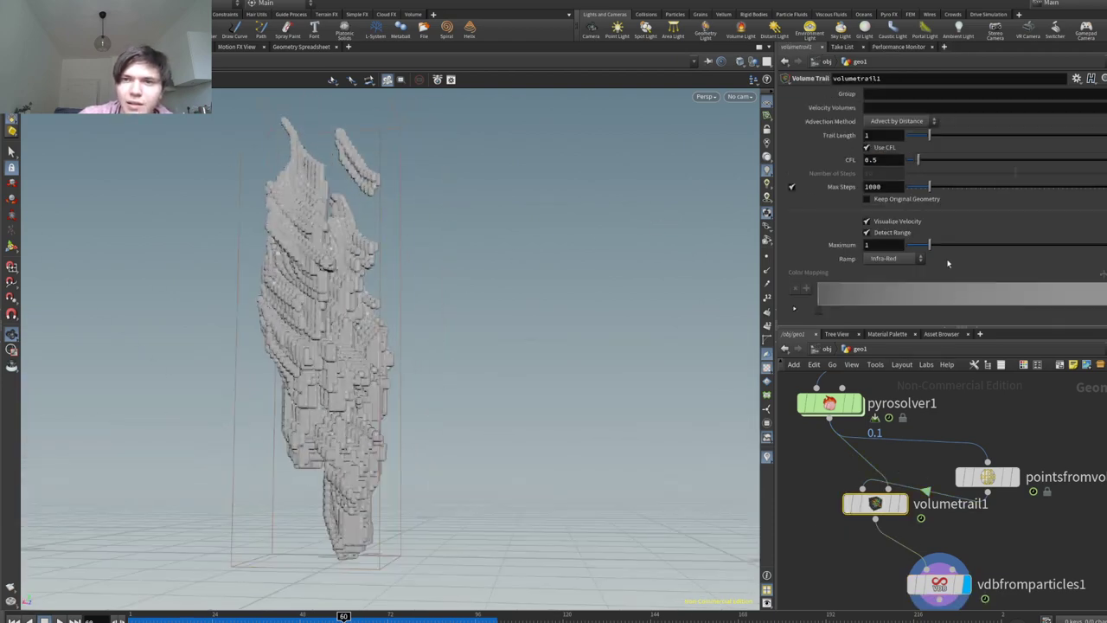
left_click_drag(931, 135, 1106, 136)
left_click_drag(415, 299, 580, 311)
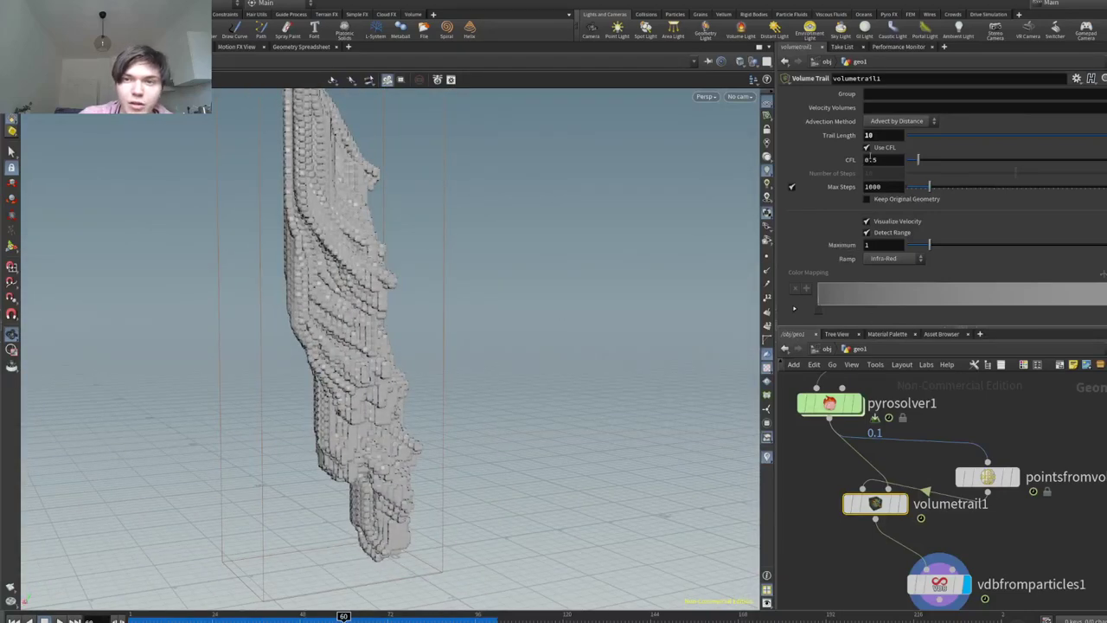
left_click_drag(524, 266, 450, 298)
Step: Compare Point Radius Scale values of 0.04 and 0.05 on VDB from Particles and settle on 0.04
left_click(933, 580)
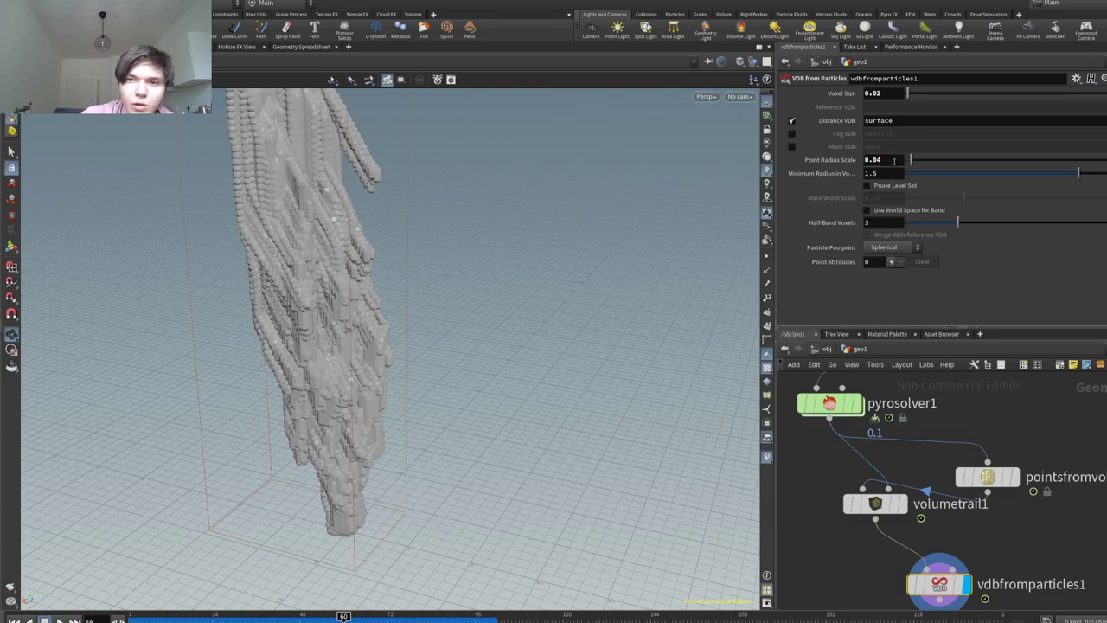
left_click_drag(432, 376, 610, 321)
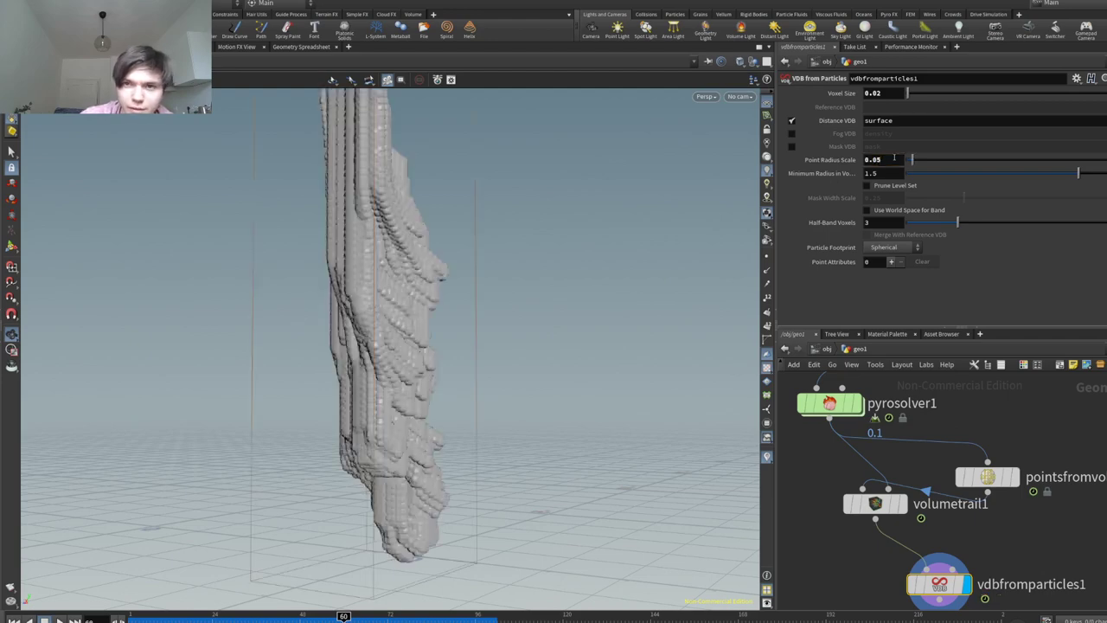
left_click_drag(499, 302, 484, 324, "alt")
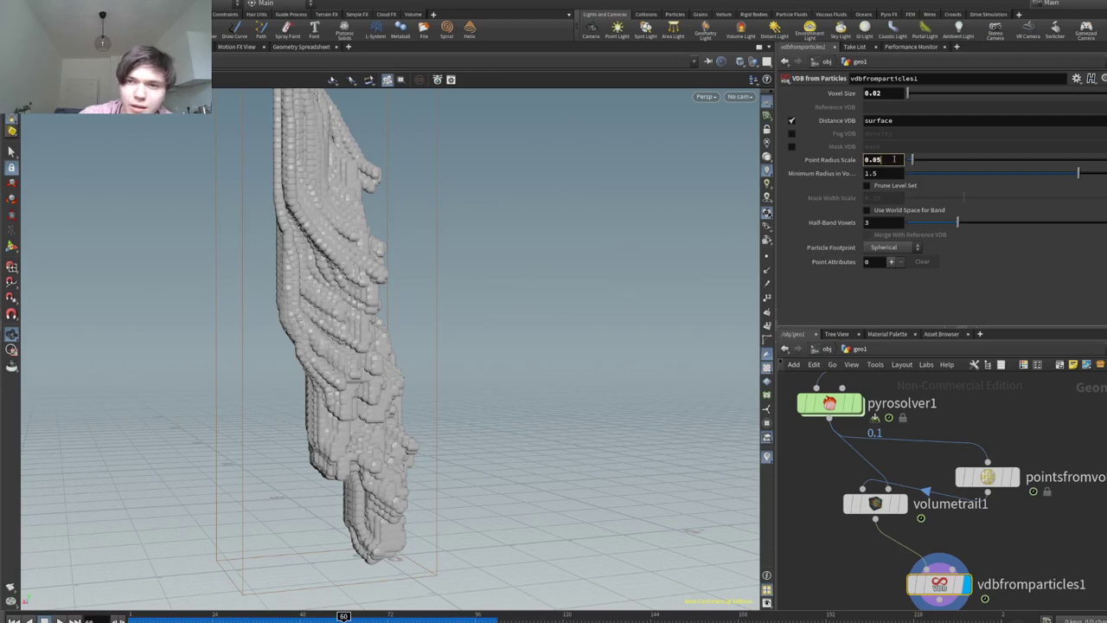
key("Return")
left_click_drag(506, 290, 458, 268)
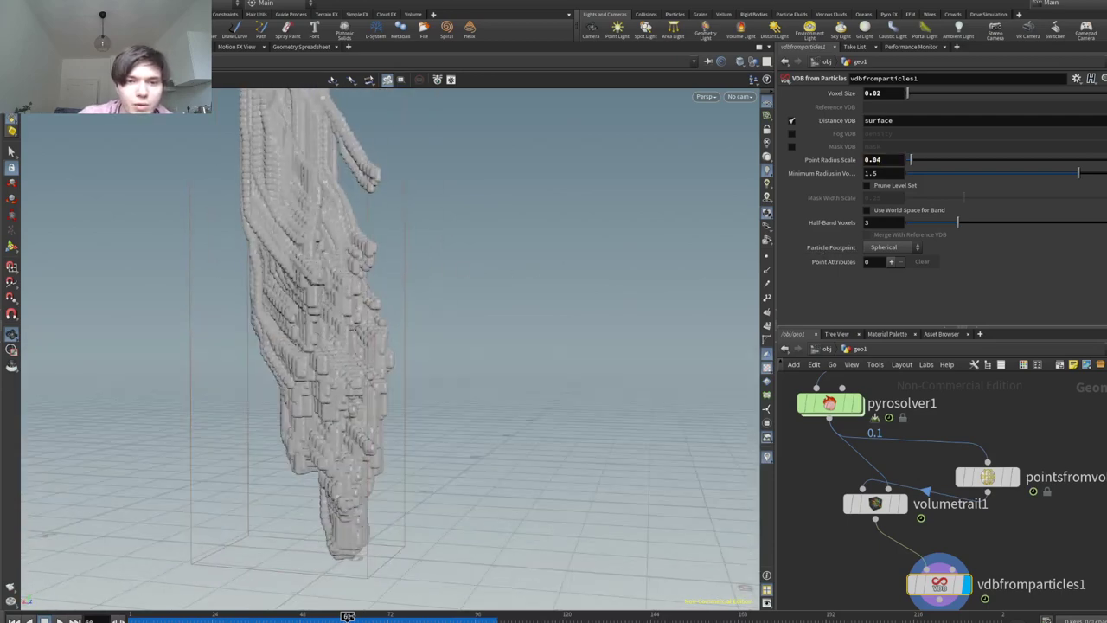
Step: Scrub the timeline to frames such as 85 and 81 and examine the trail surface from different angles
left_click(437, 616)
right_click_drag(471, 375, 469, 327)
left_click_drag(469, 327, 429, 287, "alt")
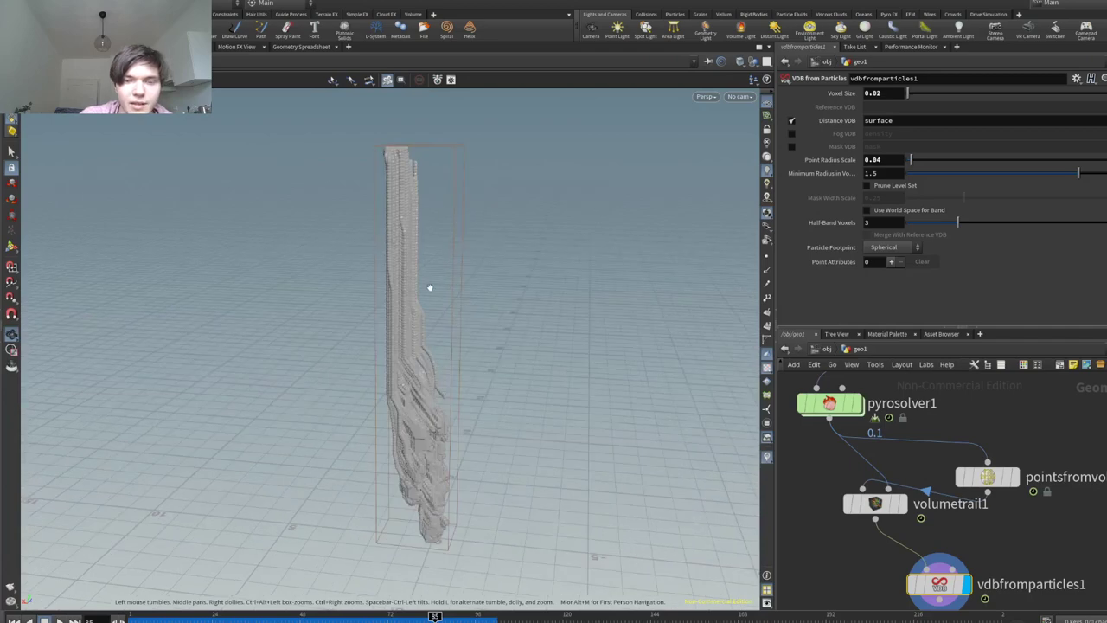
left_click(223, 616)
left_click_drag(427, 474, 396, 488)
left_click(292, 619)
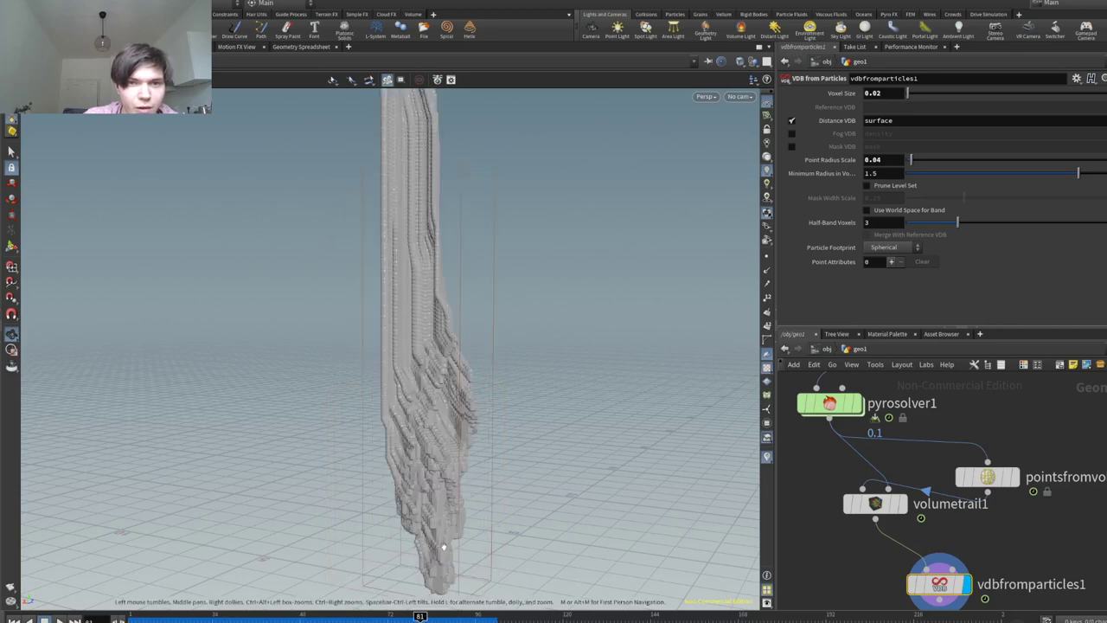
scroll(425, 313, "down", 5)
left_click_drag(423, 308, 444, 339)
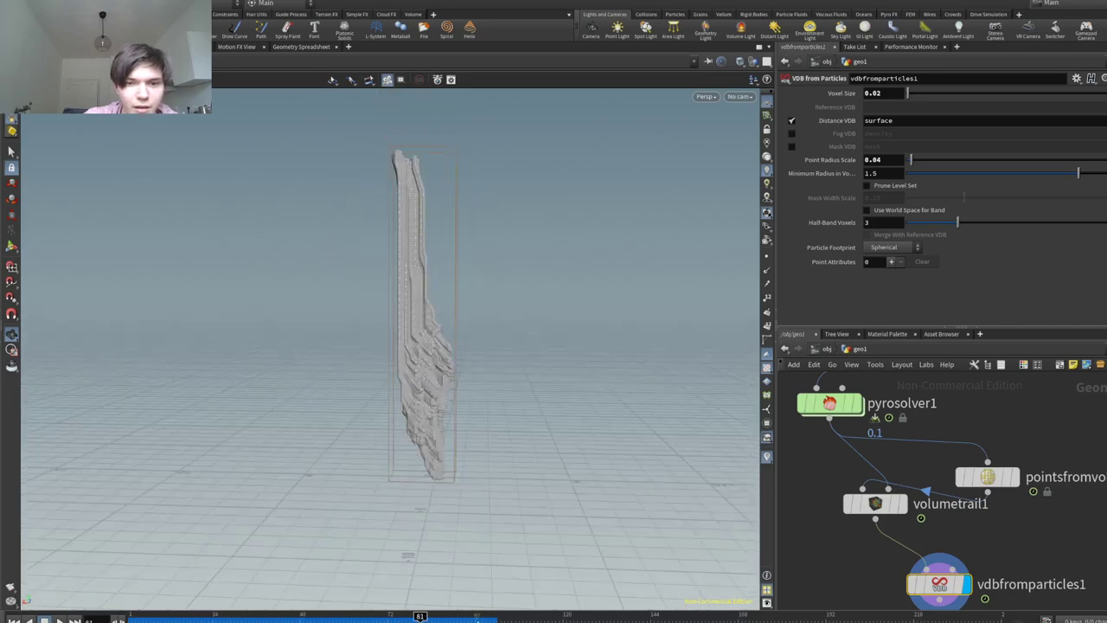
Step: Play the simulation to frame 104 and inspect the trail surface's detail at frame 75
left_click(60, 620)
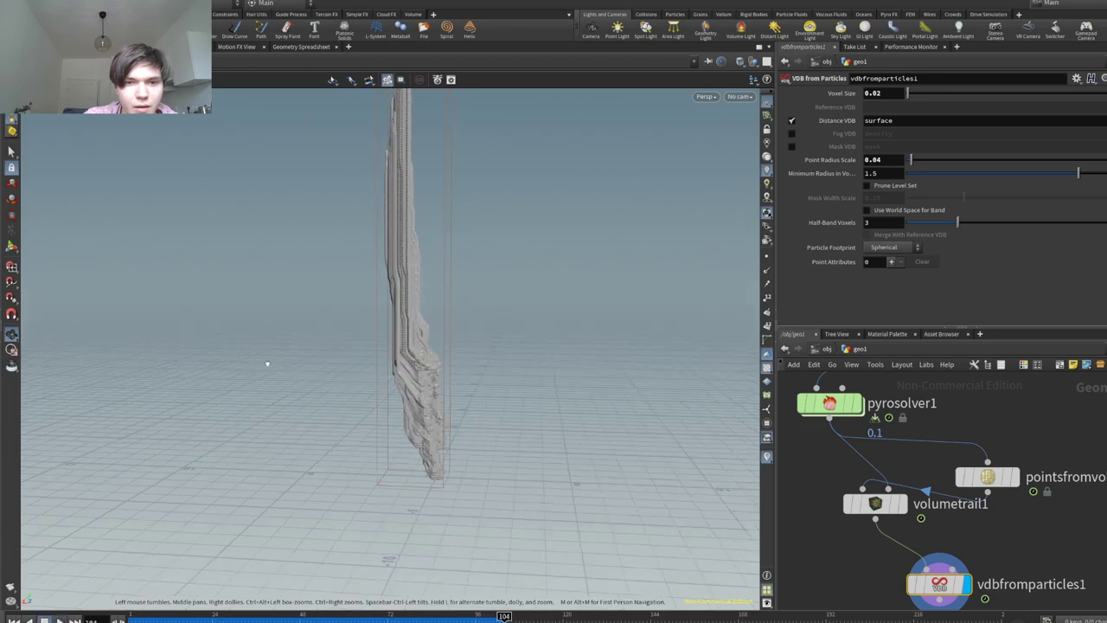
left_click_drag(184, 353, 440, 350)
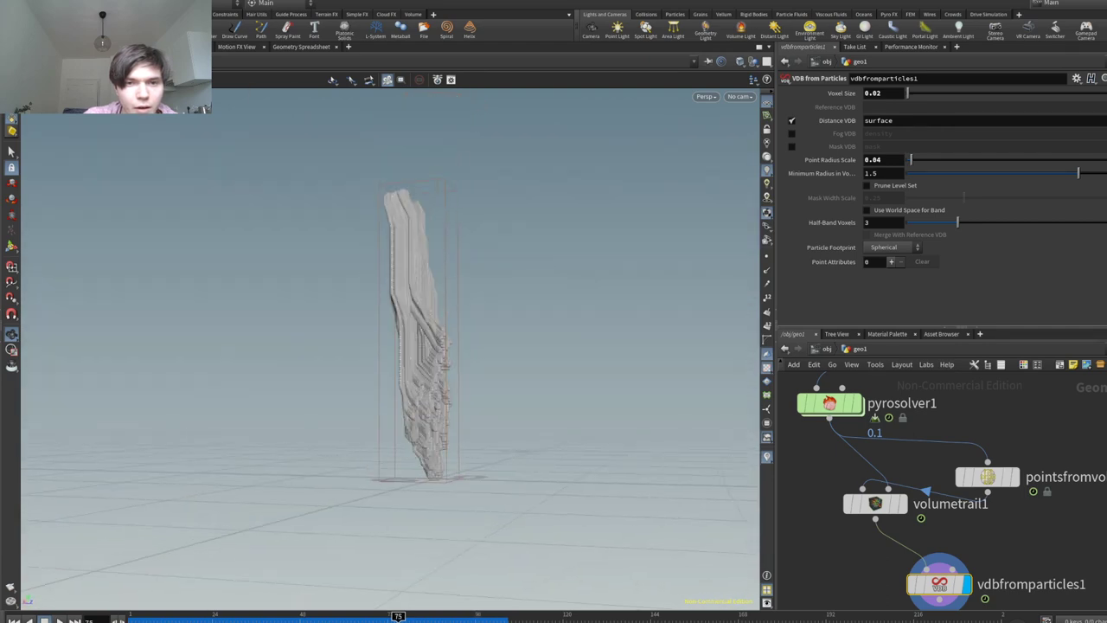
left_click_drag(519, 451, 435, 469)
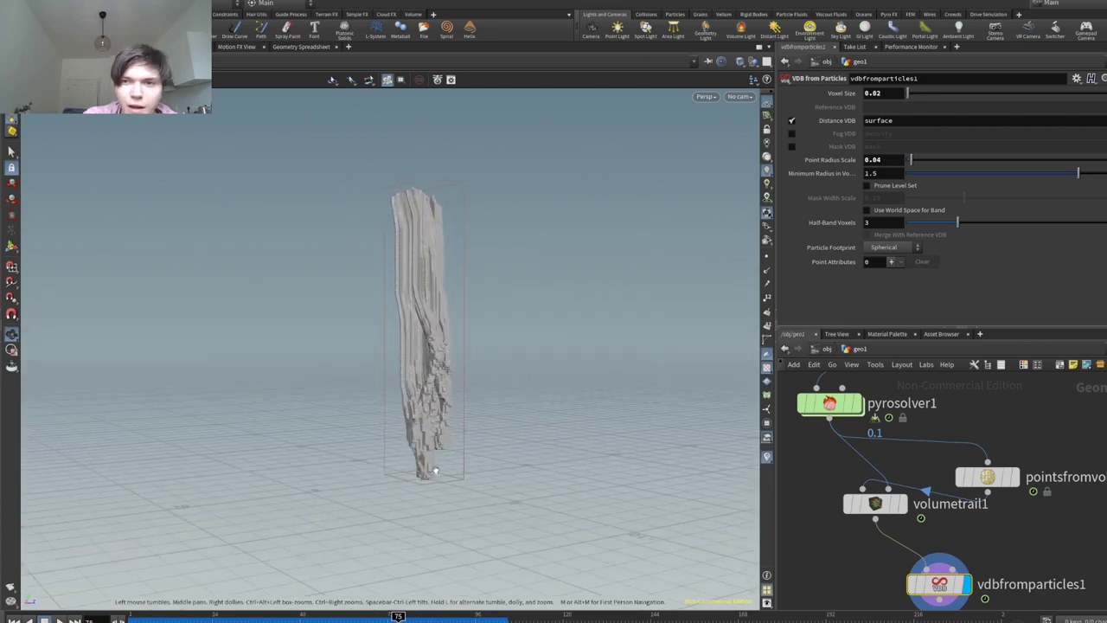
scroll(385, 310, "up", 3)
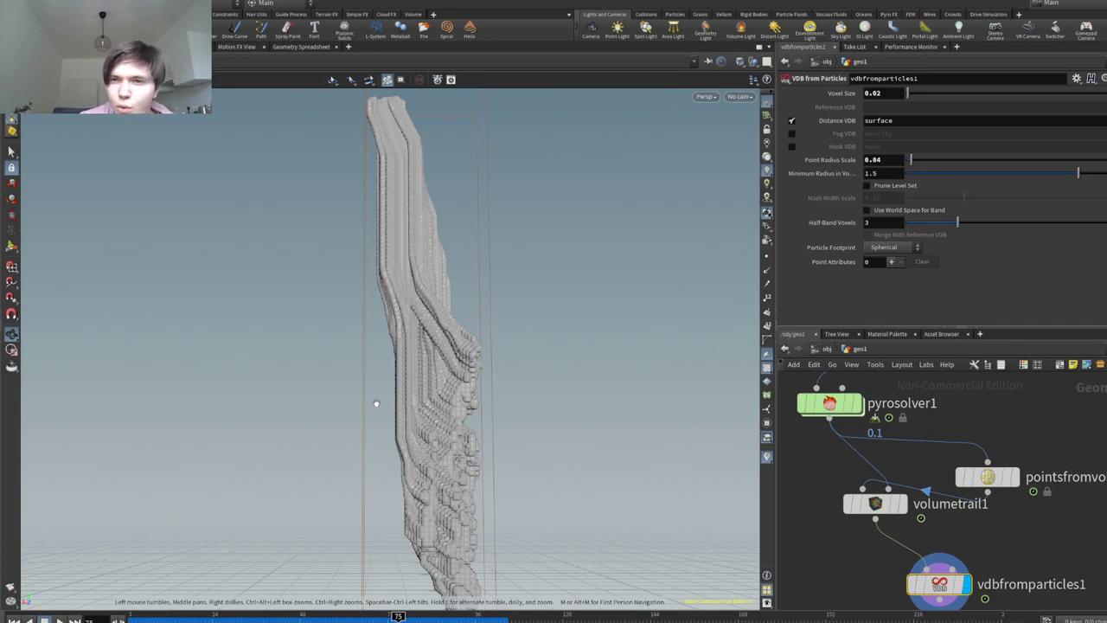
scroll(994, 434, "down", 4)
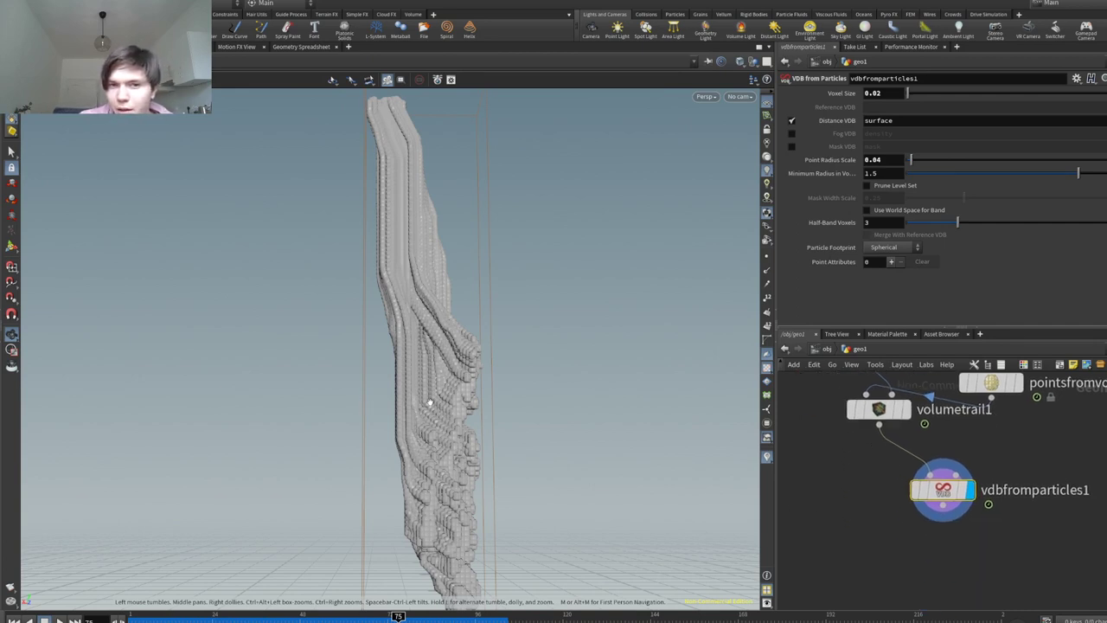
Step: Try Advect by Time as the Volume Trail's Advection Method and switch back to Advect by Distance
left_click(885, 410)
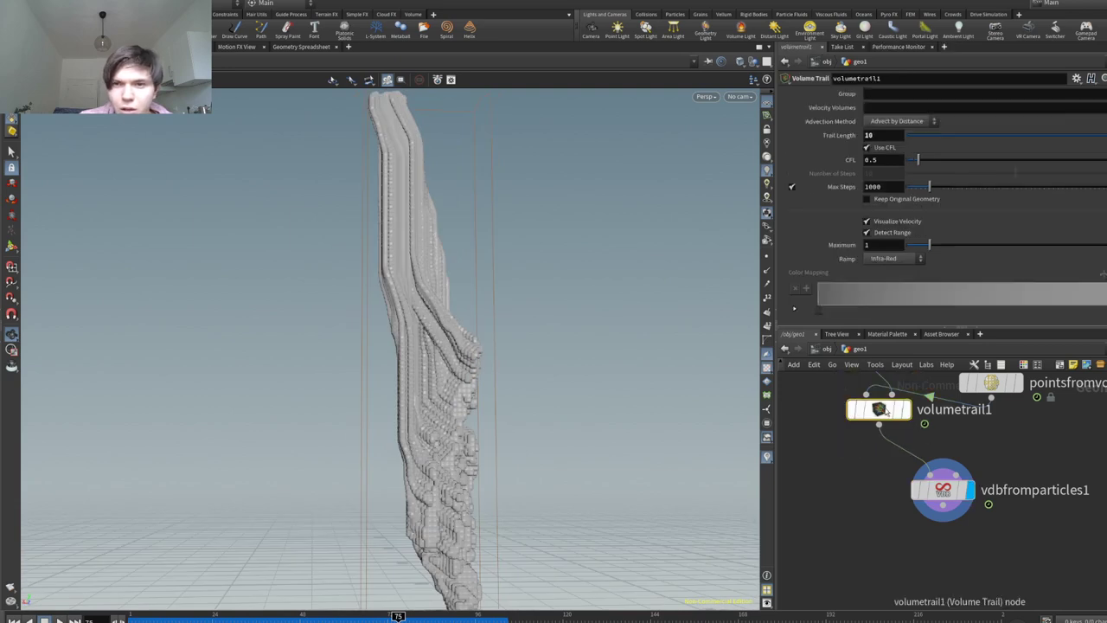
left_click(910, 141)
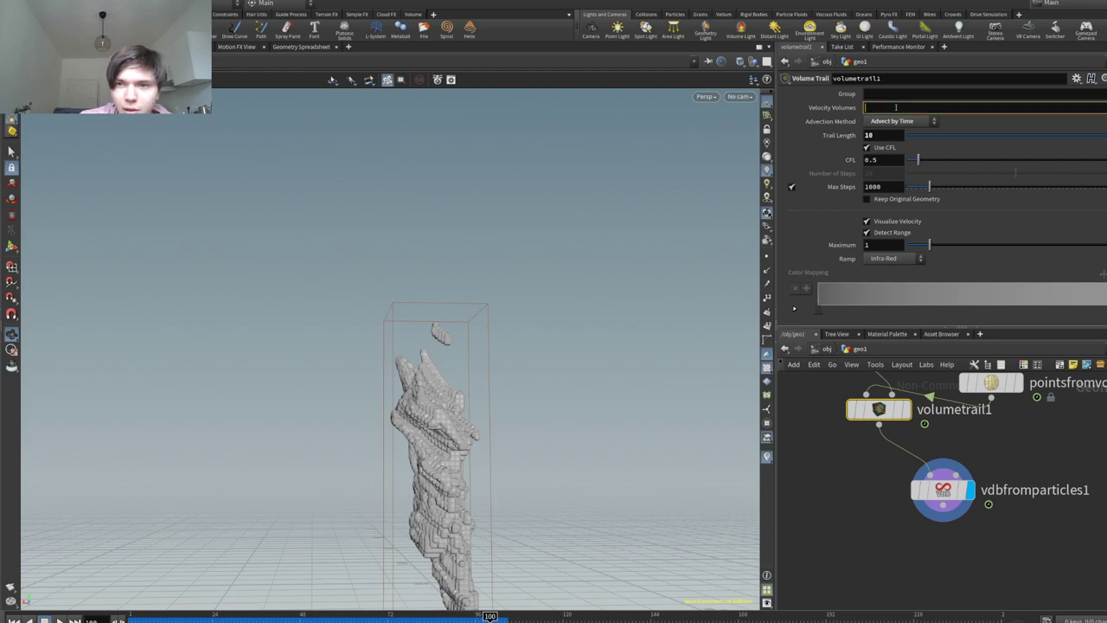
left_click_drag(479, 442, 438, 568)
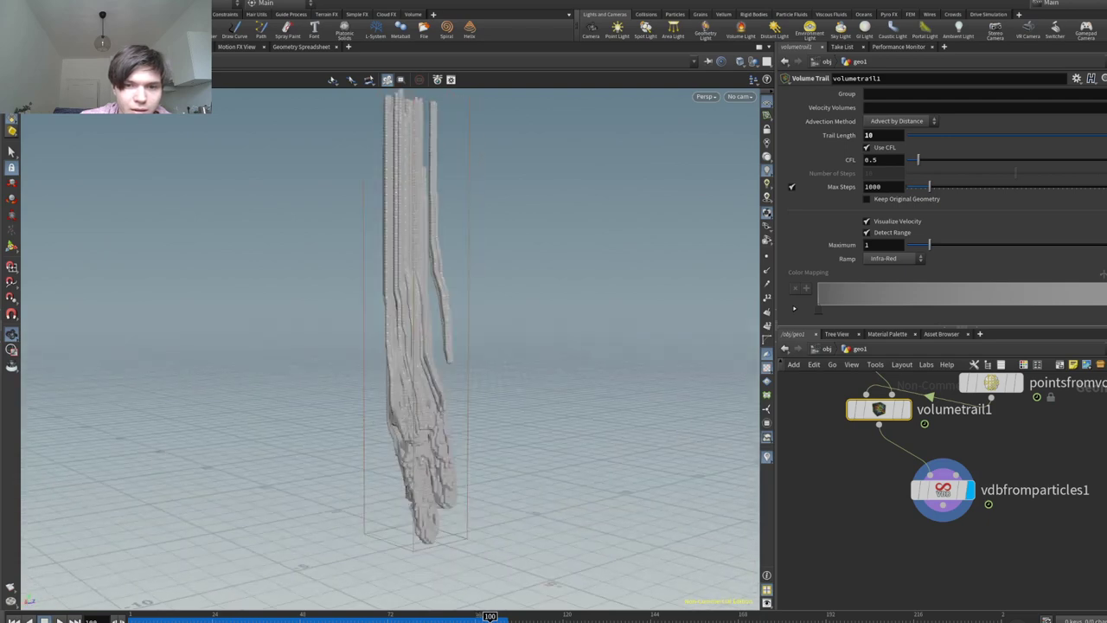
left_click_drag(511, 338, 562, 328)
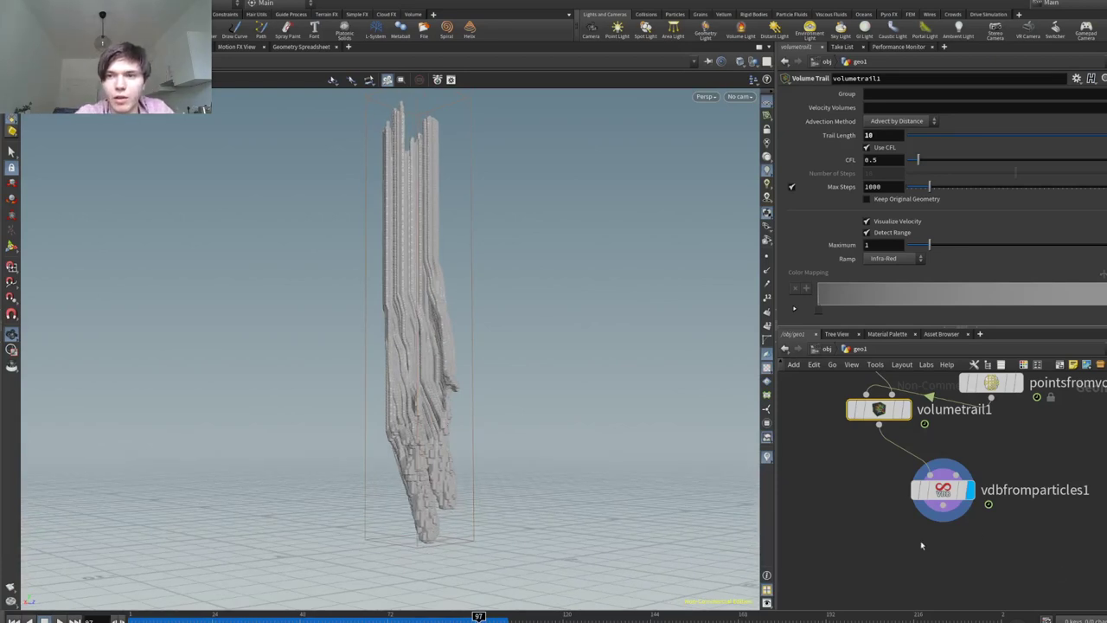
Step: Add a Convert VDB node after VDB from Particles, display it, and set Convert To to Polygon Soup
key("Return")
left_click(921, 545)
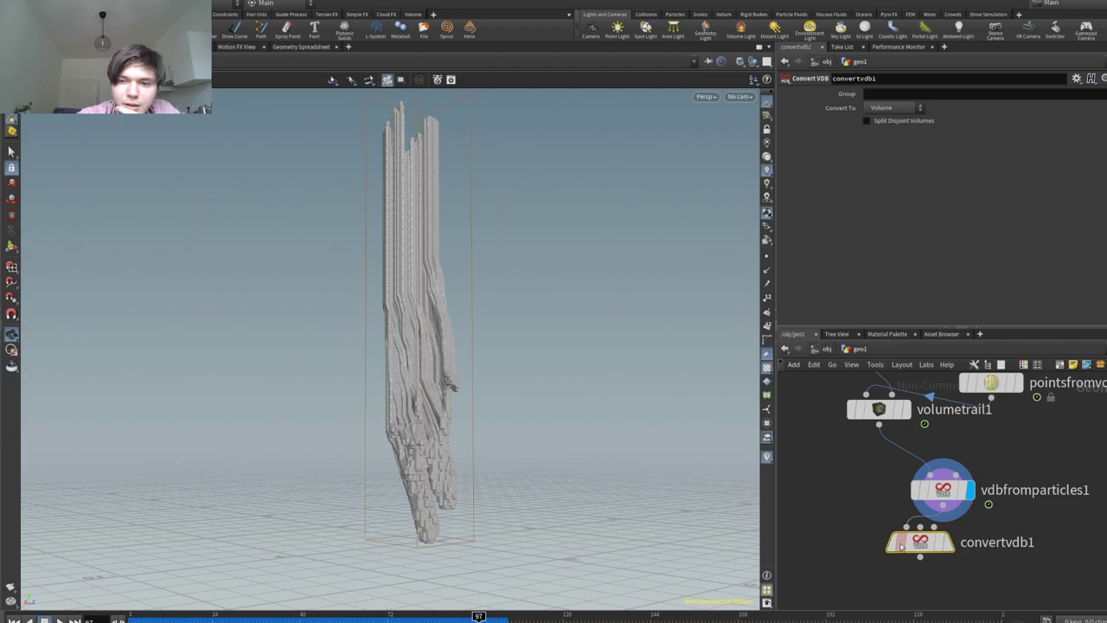
left_click(948, 543)
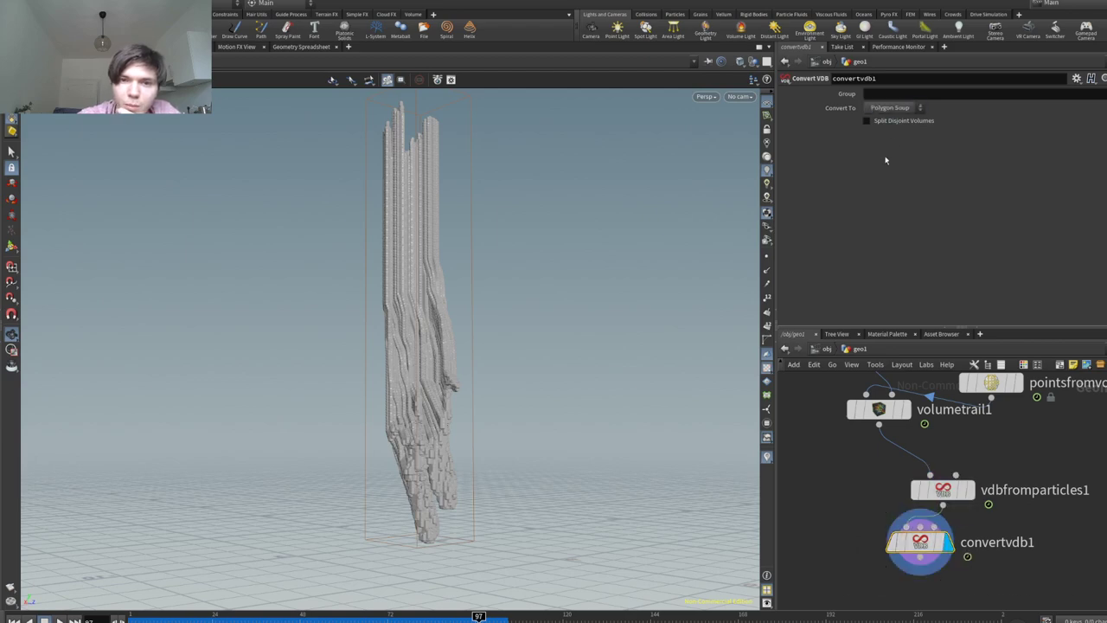
left_click_drag(565, 306, 403, 307)
right_click_drag(403, 307, 465, 339)
left_click_drag(465, 339, 582, 320)
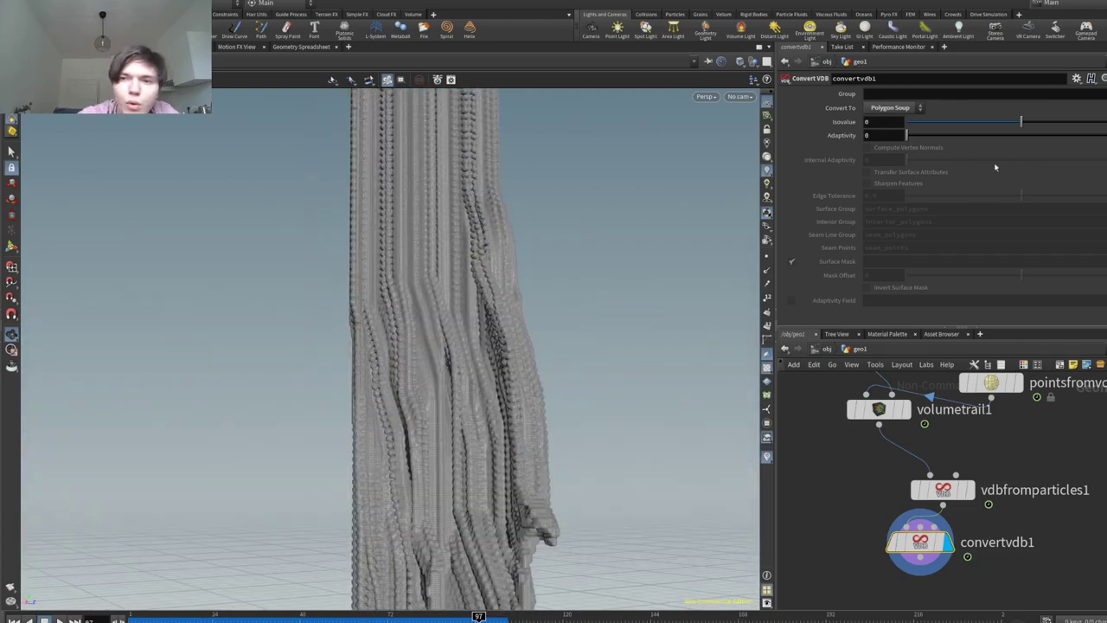
Step: Insert a VDB Smooth node between VDB from Particles and Convert VDB, and inspect the smoothed surface
left_click(929, 520)
left_click_drag(597, 385, 680, 400)
left_click_drag(338, 394, 437, 460)
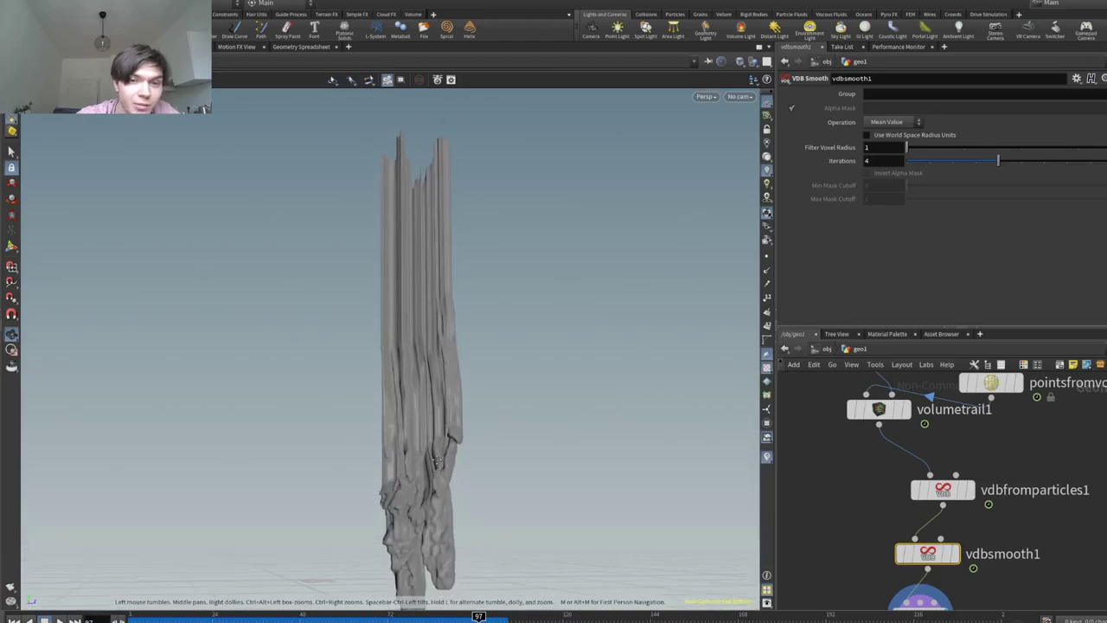
scroll(429, 230, "up", 6)
left_click_drag(430, 230, 623, 320)
Step: Set the Point Radius Scale of VDB from Particles to 0.03
left_click(942, 490)
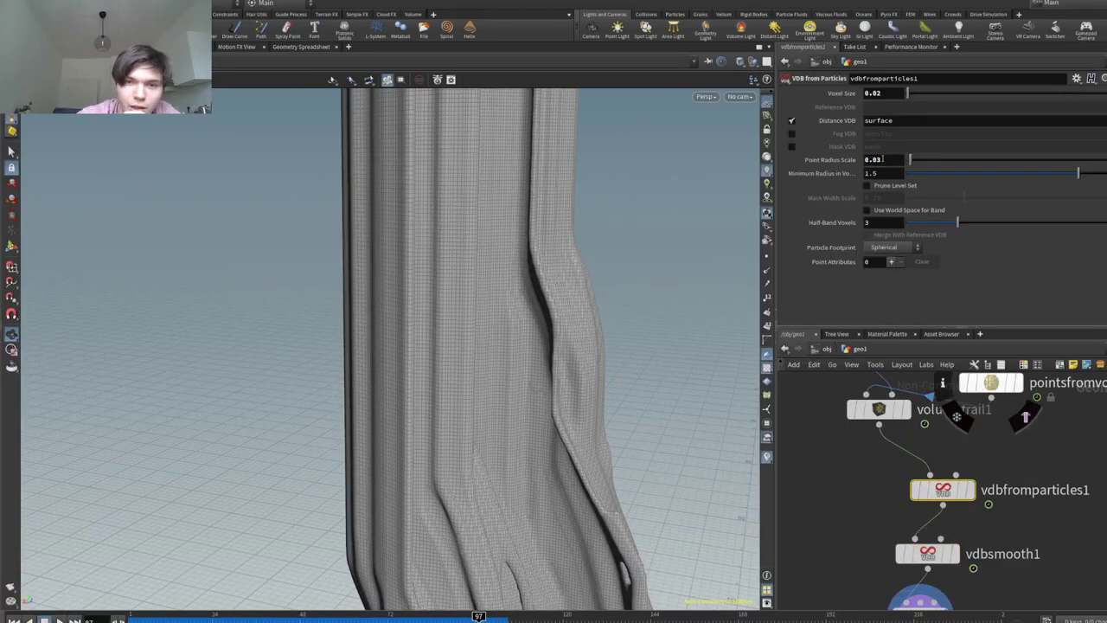
key("Return")
left_click_drag(543, 326, 678, 316)
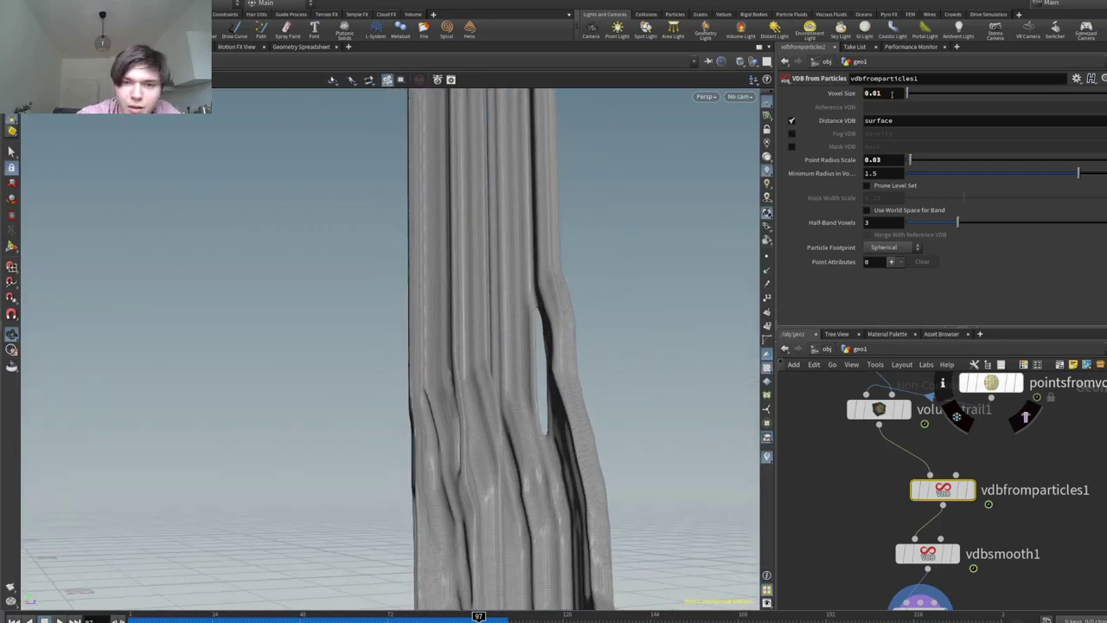
Step: Try a Voxel Size of 0.01 with a Point Radius Scale of 0.04, and restore 0.02 and 0.03
key("Return")
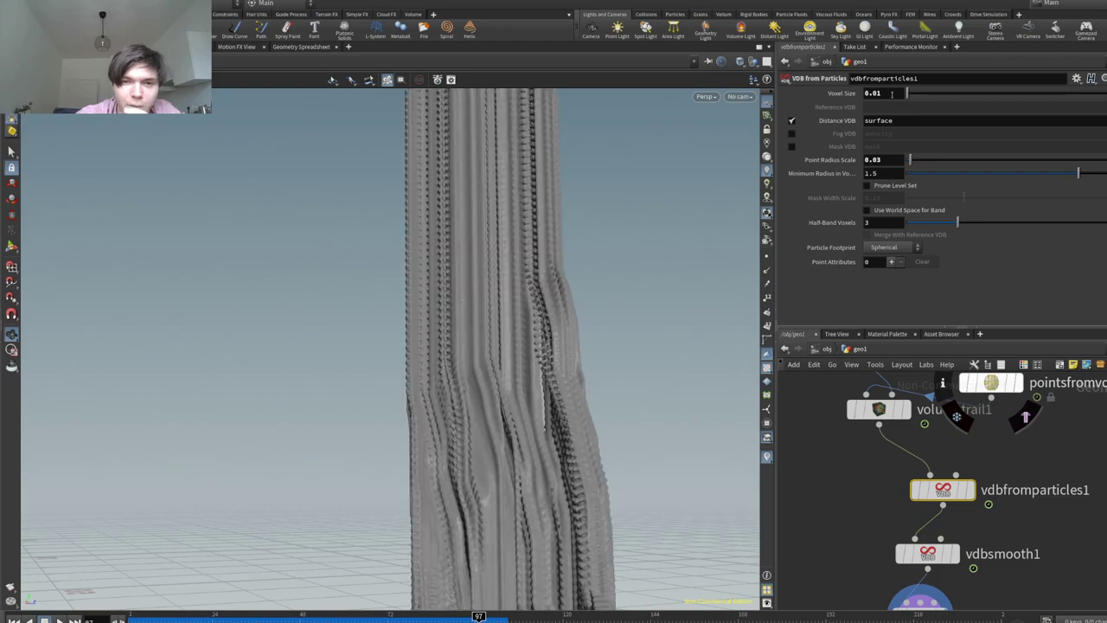
left_click_drag(596, 316, 615, 282)
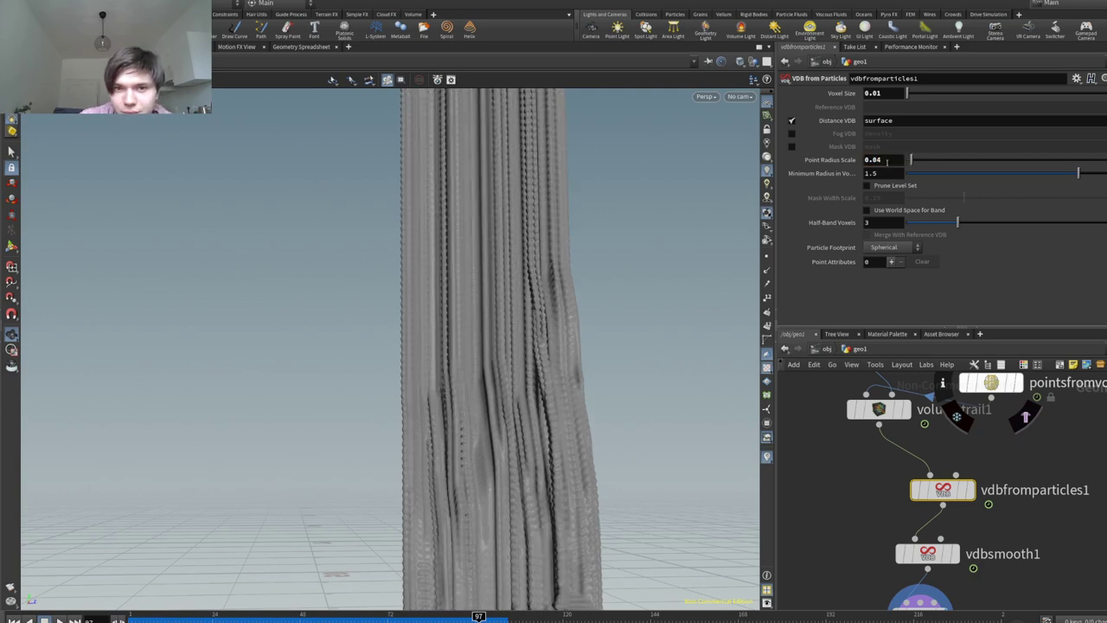
left_click_drag(598, 356, 630, 364)
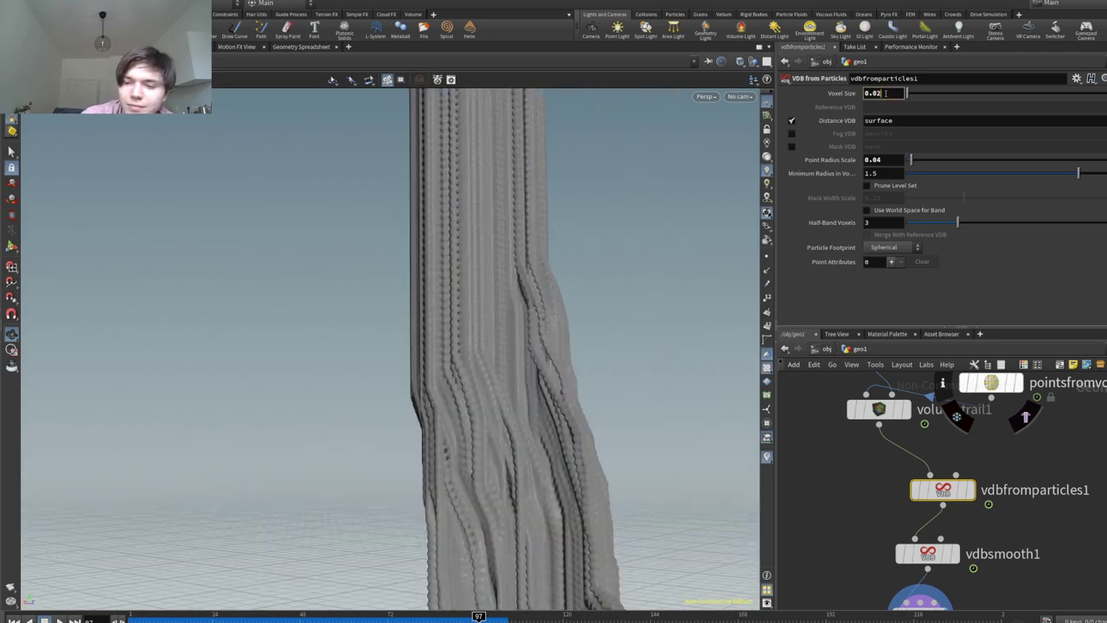
left_click_drag(598, 289, 613, 294)
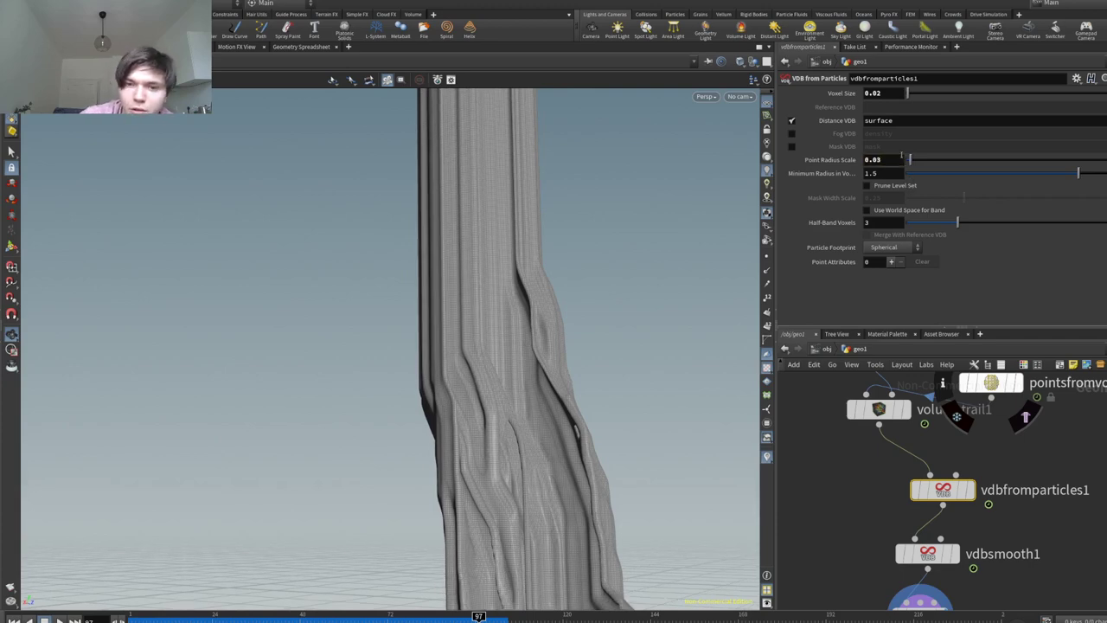
left_click_drag(709, 259, 600, 445)
Step: Compare one and two Iterations on the VDB Smooth node and set Iterations to 3
middle_click_drag(1000, 510, 1004, 439)
left_click(931, 483)
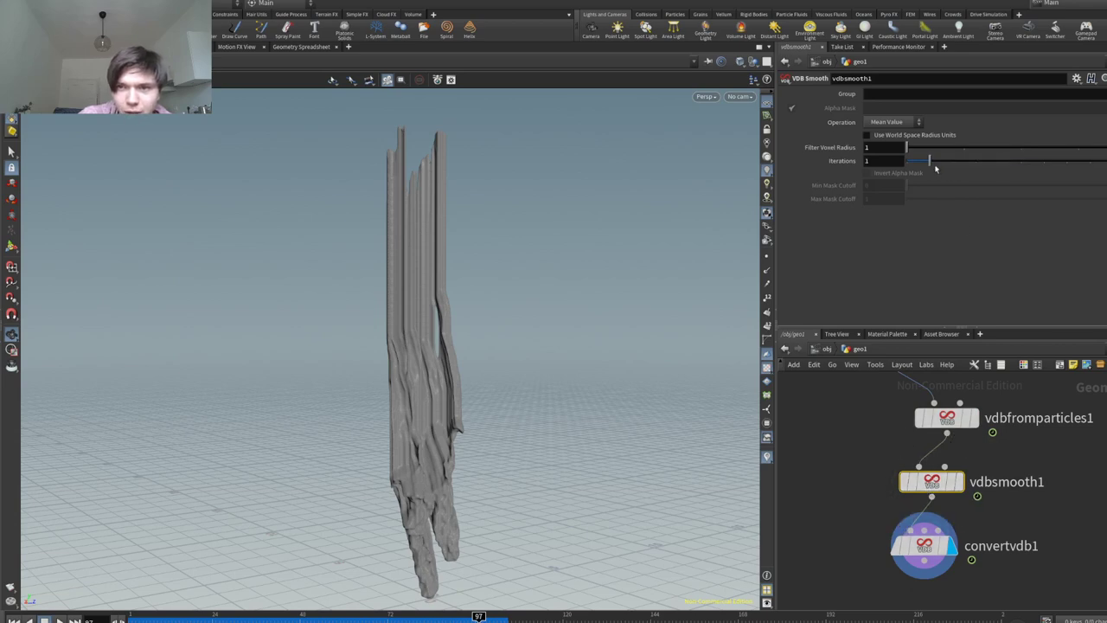
right_click_drag(424, 384, 691, 304)
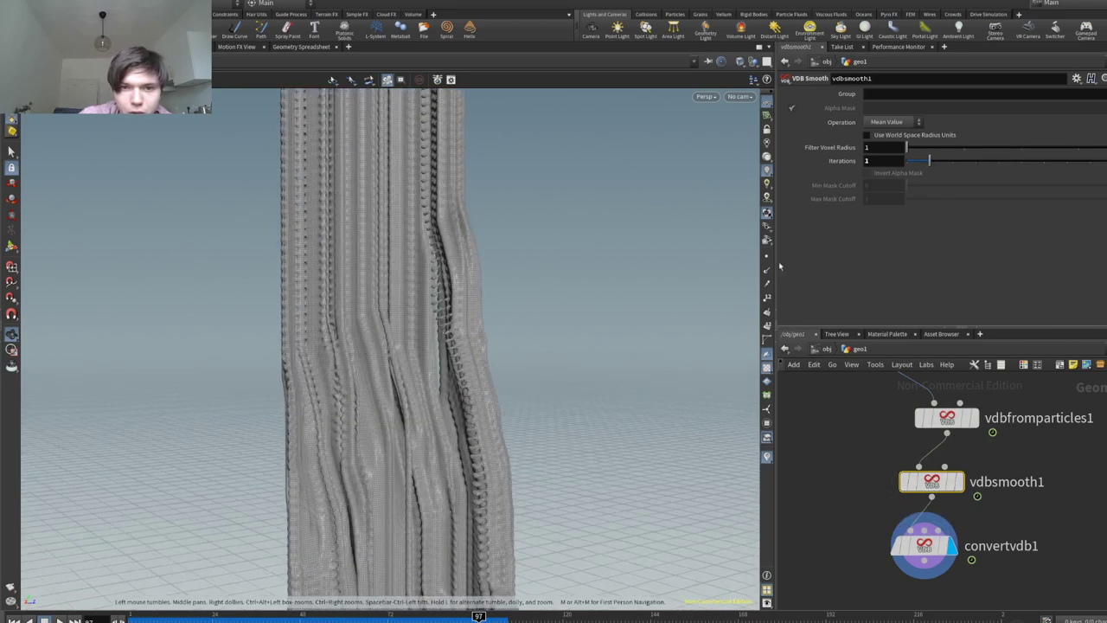
left_click(952, 166)
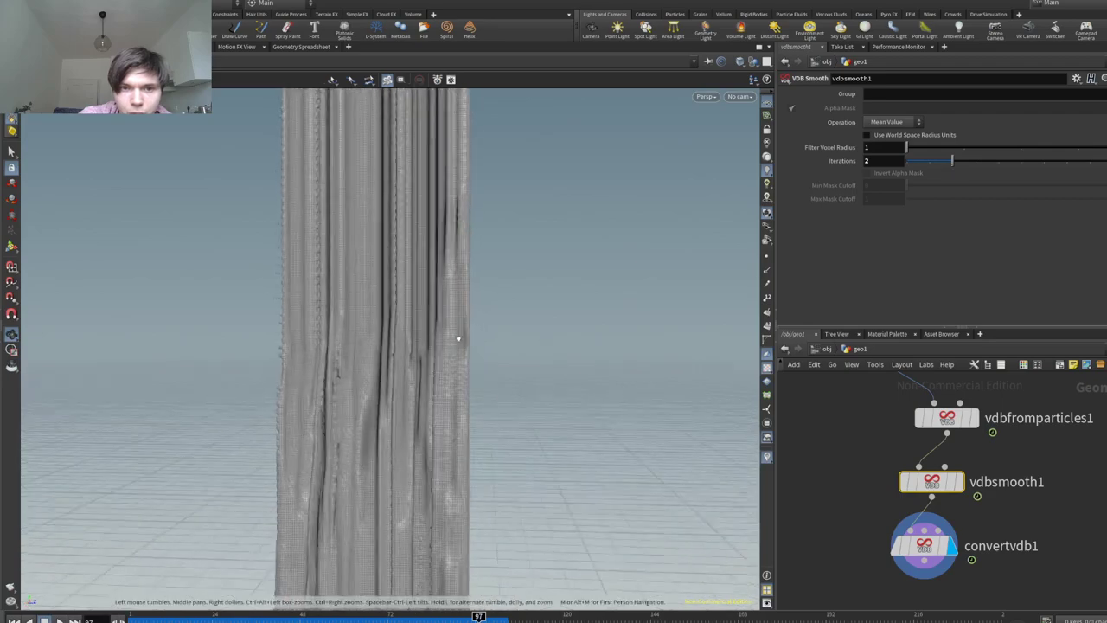
left_click(977, 162)
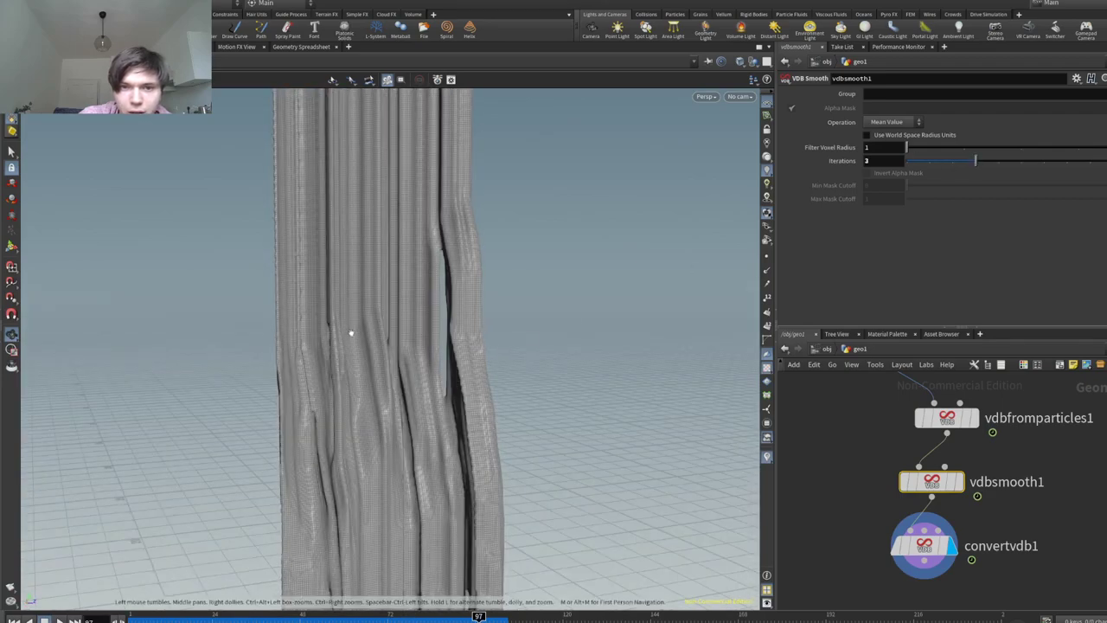
Step: Try 6 Iterations on the VDB Smooth node, set Iterations to 7, and inspect the smoothed surface
left_click_drag(350, 333, 528, 290)
left_click(1044, 161)
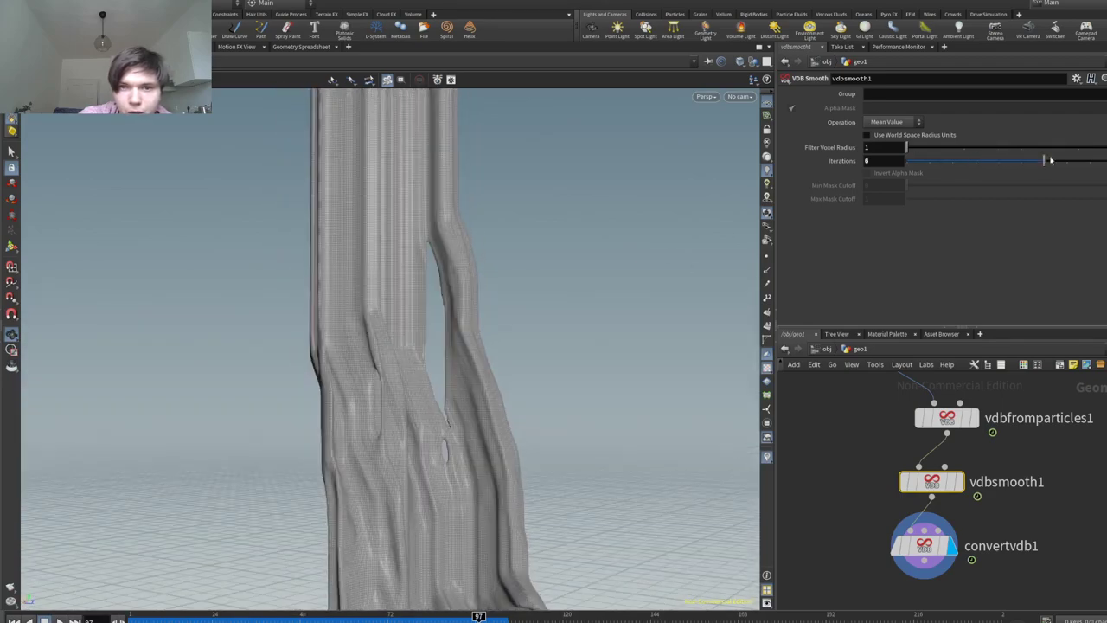
left_click_drag(1074, 164, 1106, 163)
mouse_move(424, 290)
left_mouse_down()
mouse_move(493, 298)
mouse_move(431, 282)
left_mouse_up()
left_click_drag(436, 287, 657, 285)
left_click_drag(459, 304, 519, 357)
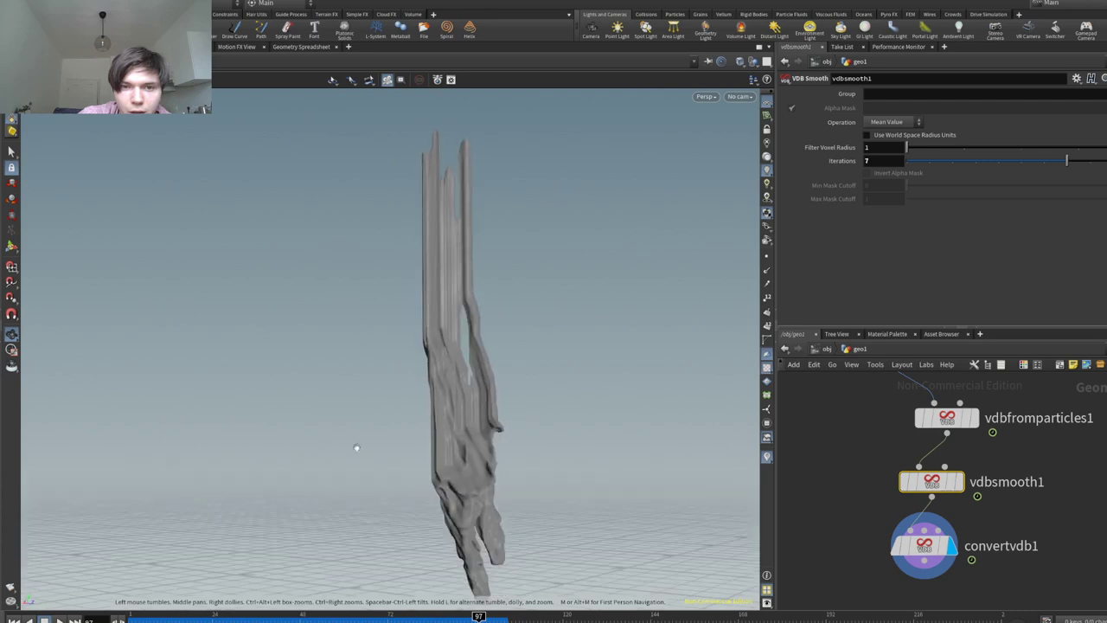
Step: Add a Mirror node fed by Convert VDB, display it, and inspect the mirrored surface
middle_click_drag(1006, 571, 1009, 517)
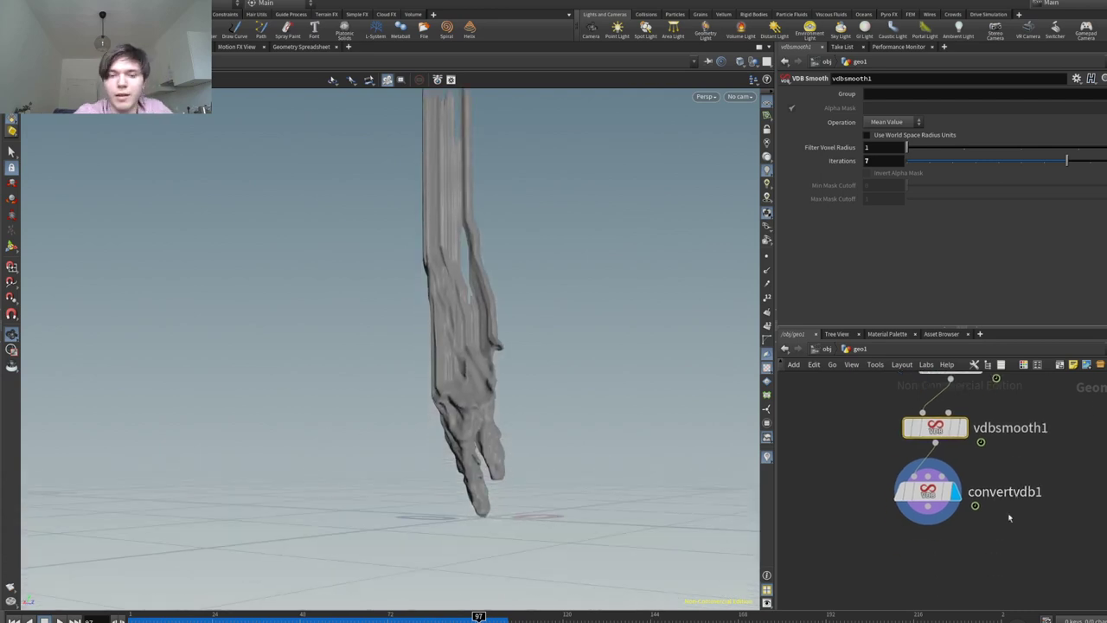
key("Tab")
type("mirror")
key("Return")
left_click(854, 575)
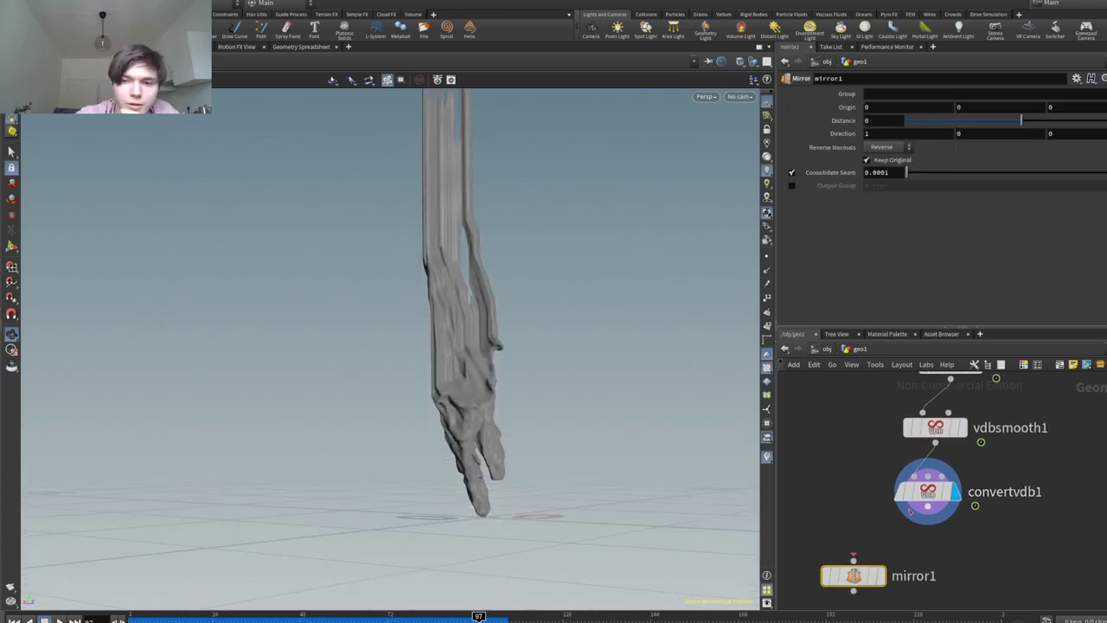
left_click_drag(928, 512, 853, 560)
left_click(877, 575)
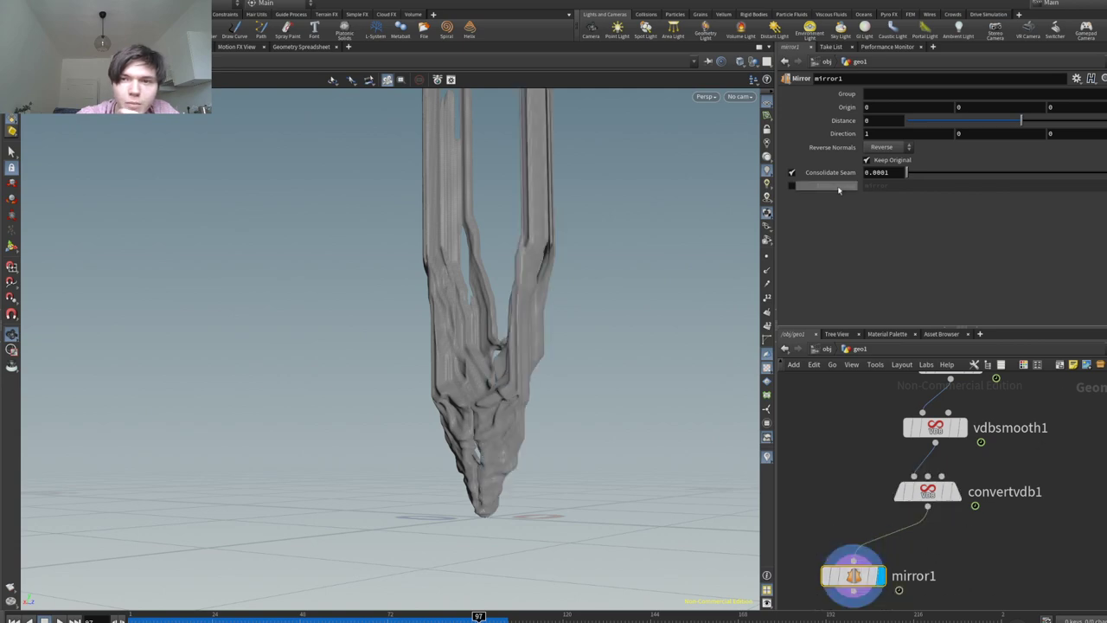
left_click_drag(471, 262, 318, 420)
scroll(378, 410, "up", 10)
Step: Add a second Mirror node wired after mirror1 and display its result
middle_click_drag(921, 597, 907, 522)
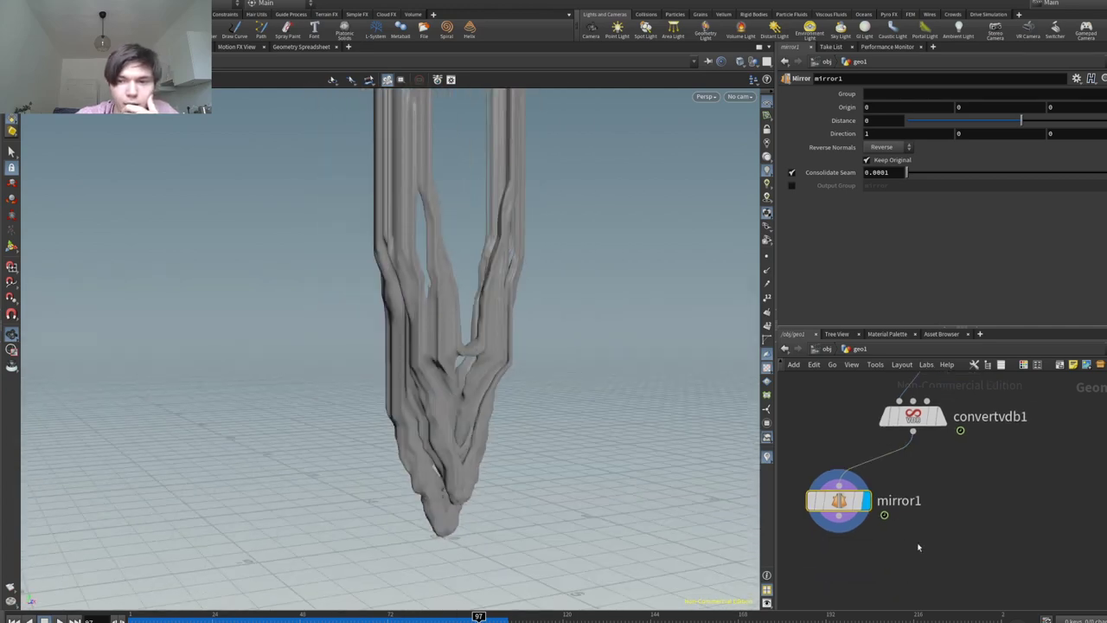
key("Tab")
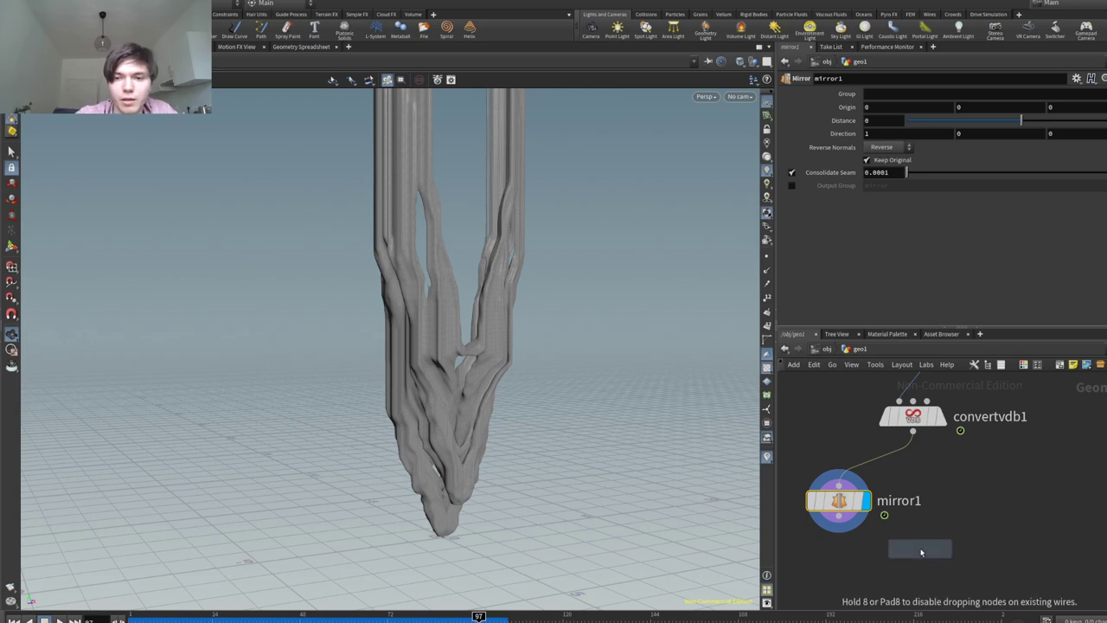
left_click(921, 551)
mouse_move(955, 523)
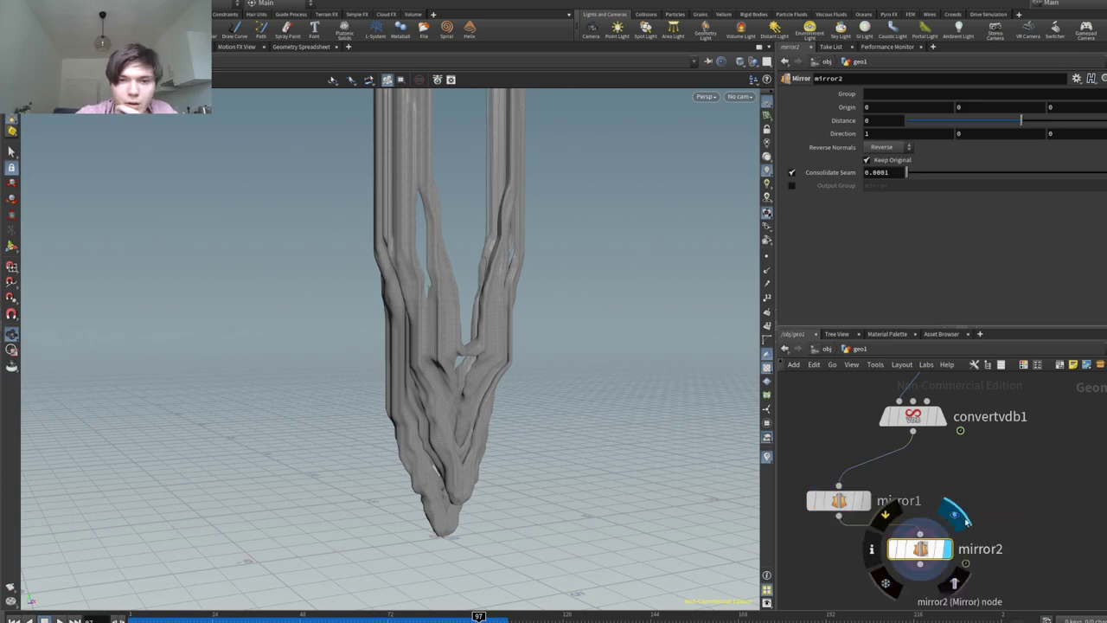
Step: Try a different mirror Direction on mirror2 with a Distance of -0.7 and inspect the duplicated shape
left_click_drag(717, 432, 606, 380)
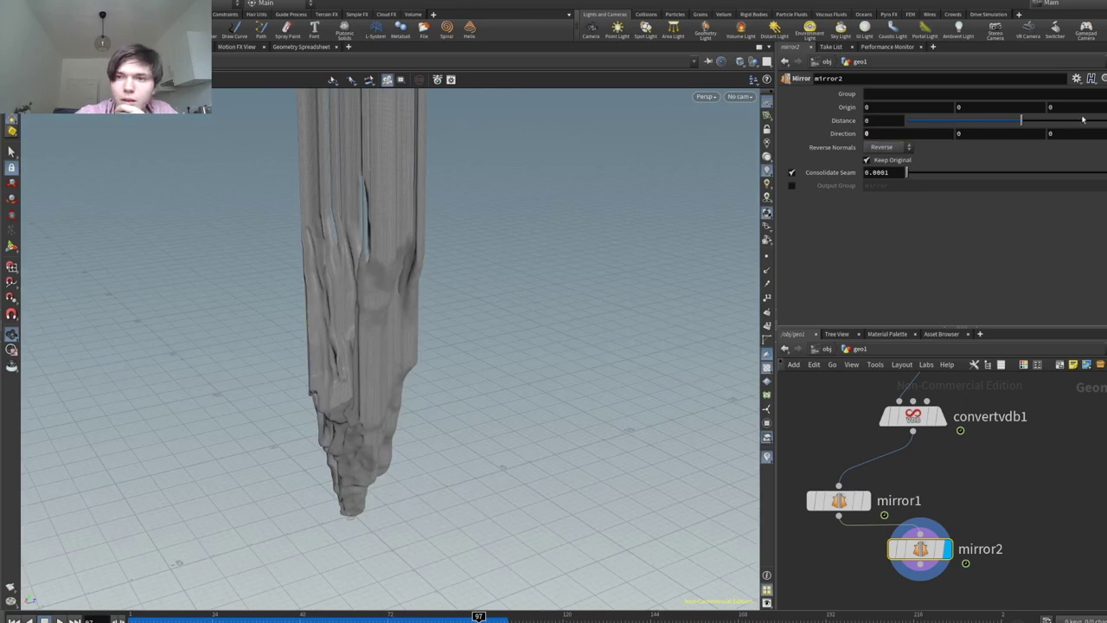
left_click(1039, 134)
type("1")
key("Return")
left_click_drag(640, 217, 562, 384)
left_click_drag(1032, 123, 1006, 121)
left_click_drag(396, 350, 875, 160)
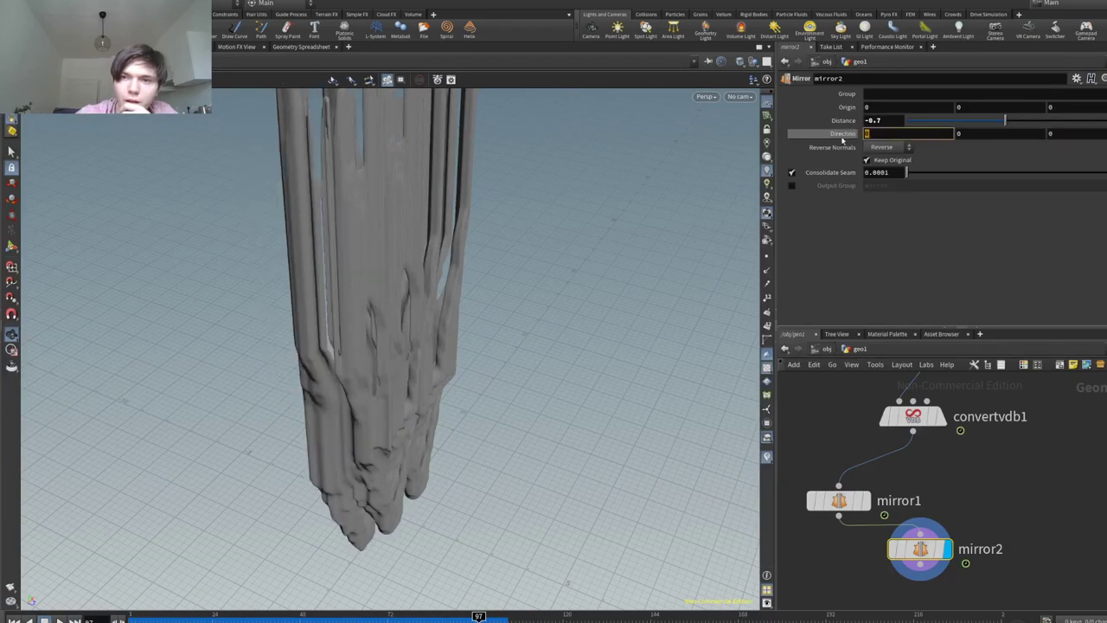
Step: Set mirror2's Direction to 0, 1, 0 and its Distance to 0.7 so the two halves join at their tips
left_click_drag(481, 210, 697, 219)
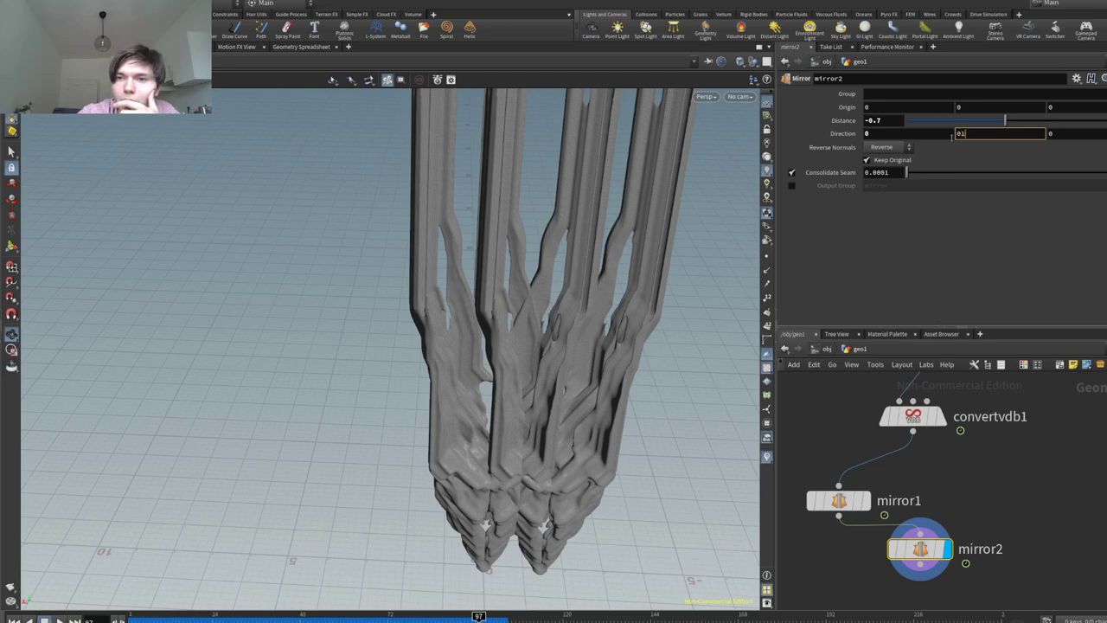
left_click_drag(599, 413, 498, 303)
scroll(556, 357, "down", 7)
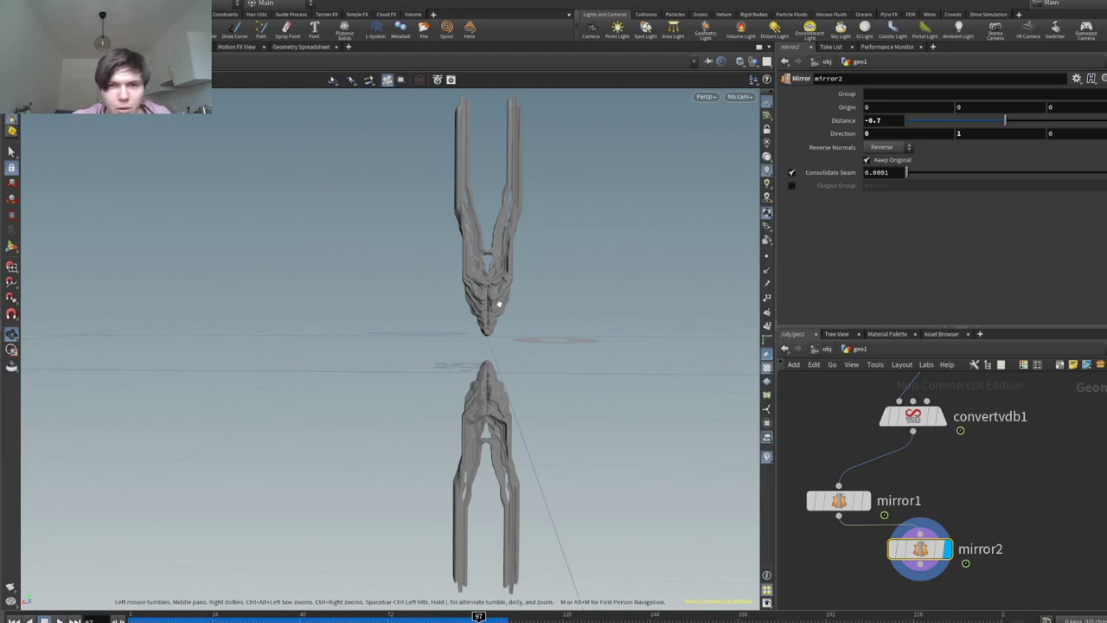
left_click_drag(500, 303, 519, 374)
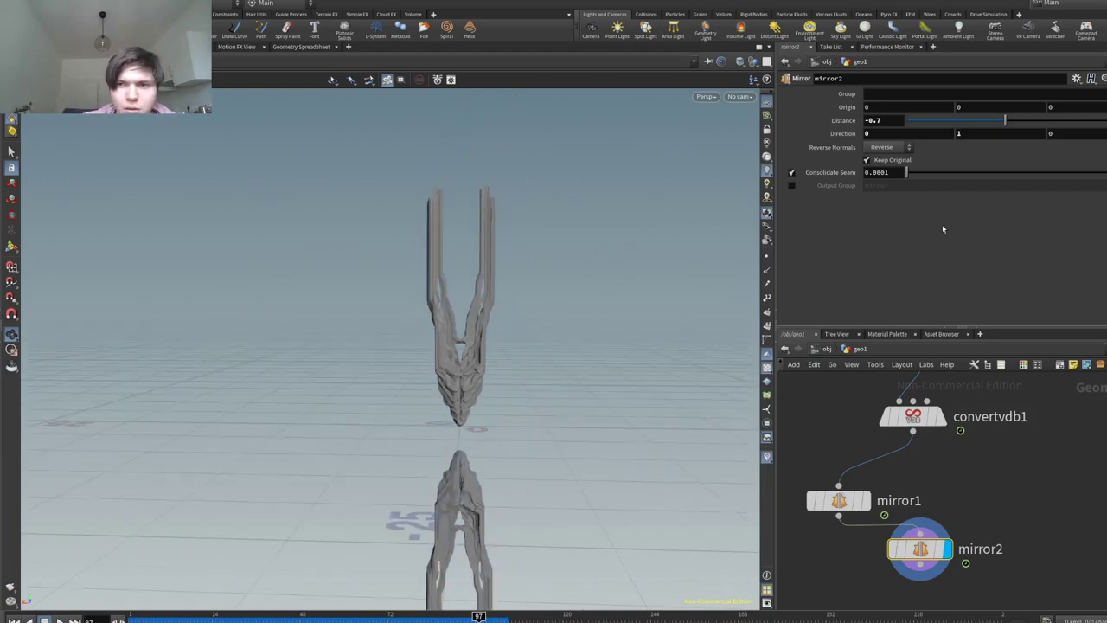
left_click_drag(995, 123, 1034, 120)
left_click_drag(510, 389, 484, 410)
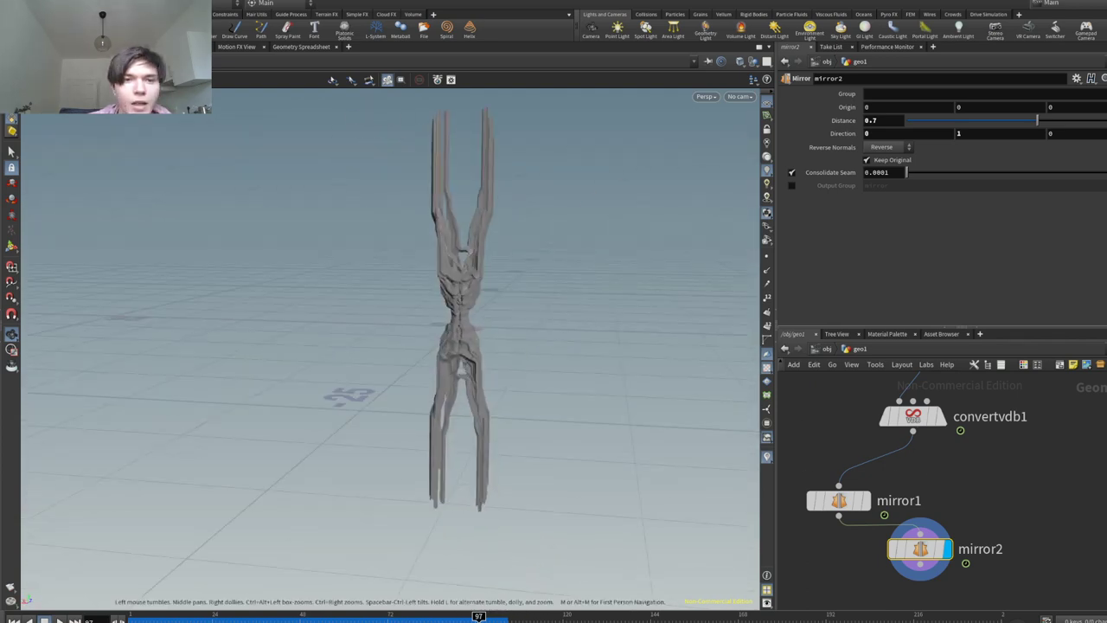